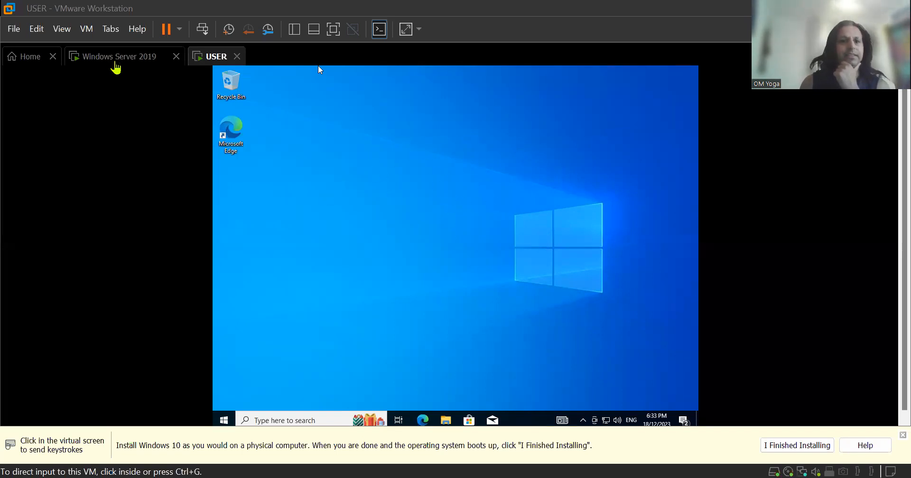
Switch from the Windows Server 2019 VM tab to the USER VM and back to the server.
{"action": "left_click", "coordinate": [132, 63]}
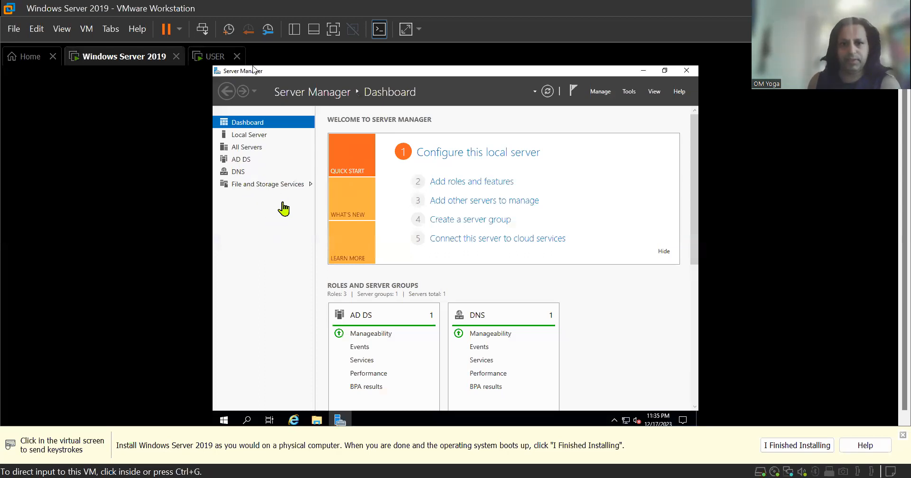
{"action": "left_click", "coordinate": [220, 58]}
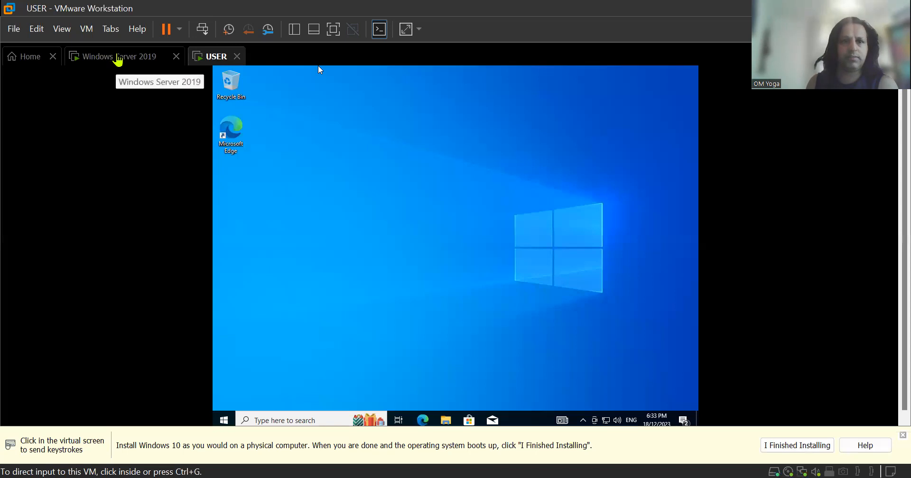
{"action": "left_click", "coordinate": [105, 54]}
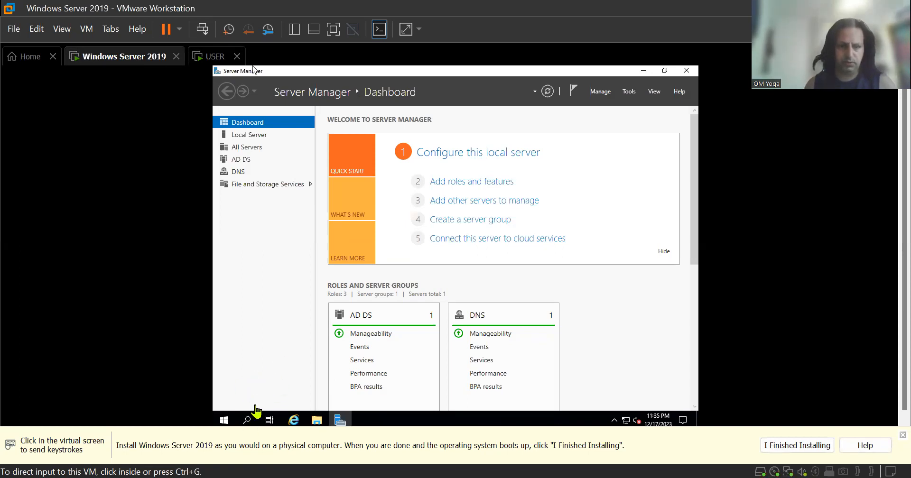
On the server, open Ethernet0's IPv4 properties via ncpa.cpl to check the address 192.168.0.167.
{"action": "left_click", "coordinate": [248, 421]}
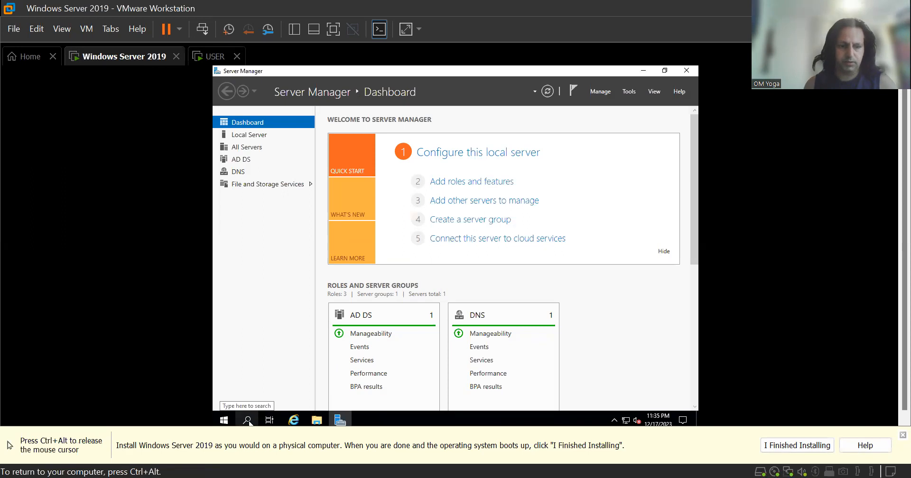
{"action": "key", "text": "super+r"}
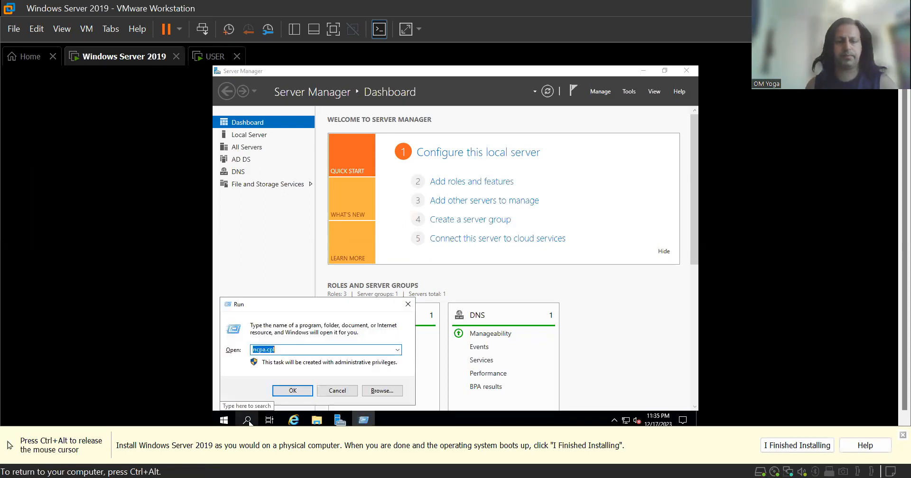
{"action": "left_click", "coordinate": [303, 393]}
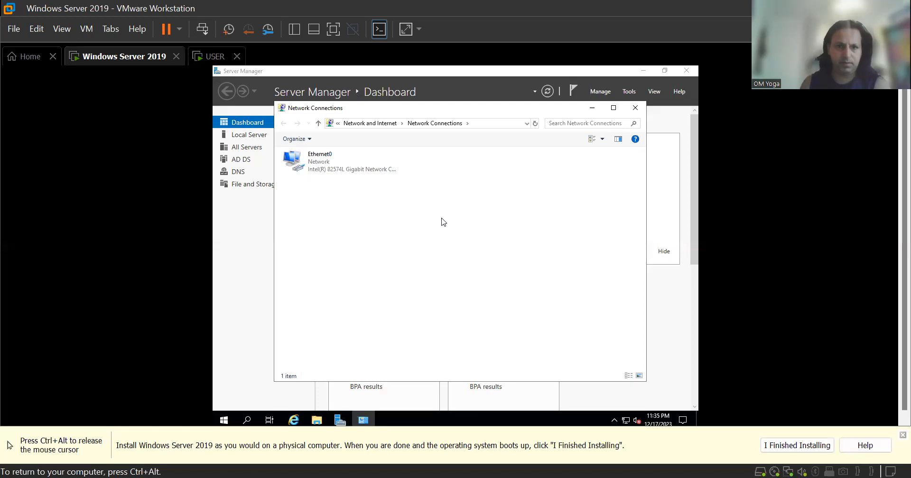
{"action": "double_click", "coordinate": [348, 171]}
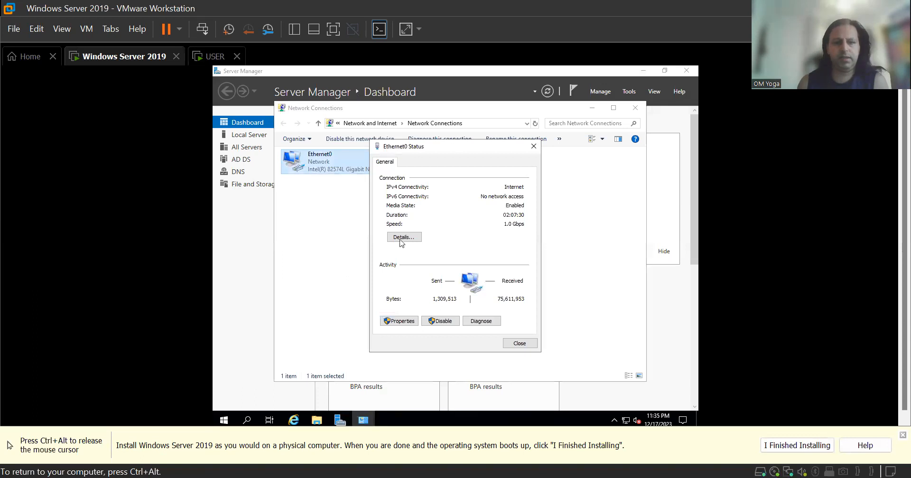
{"action": "left_click", "coordinate": [400, 321]}
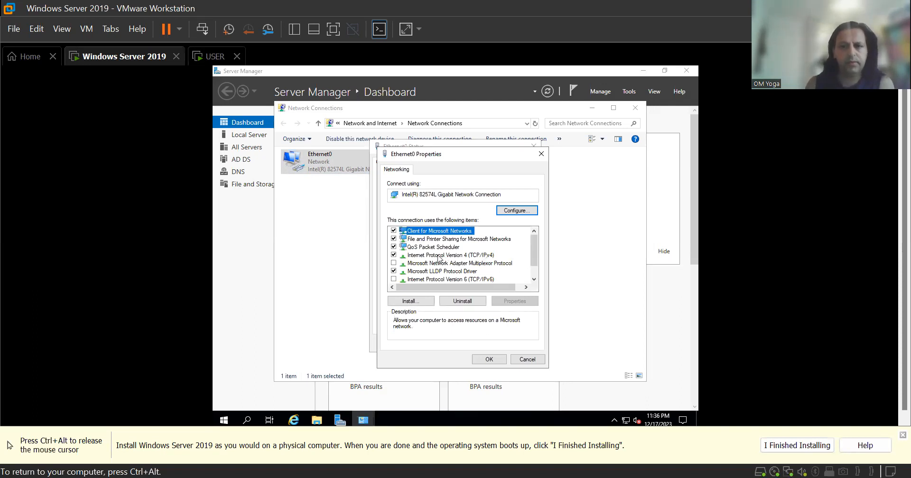
{"action": "left_click", "coordinate": [439, 258]}
{"action": "double_click", "coordinate": [439, 258]}
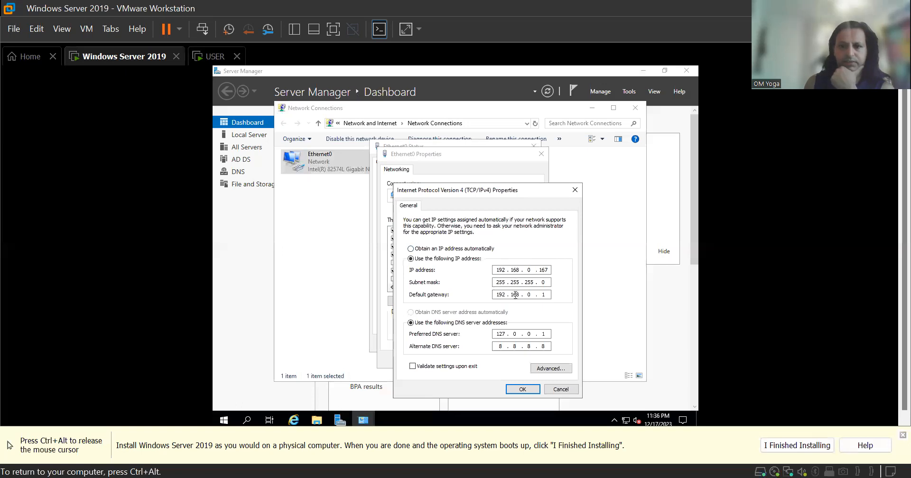
Cancel out of the IPv4, adapter and status windows unchanged, then switch to the USER machine.
{"action": "left_click", "coordinate": [561, 389]}
{"action": "left_click", "coordinate": [527, 359]}
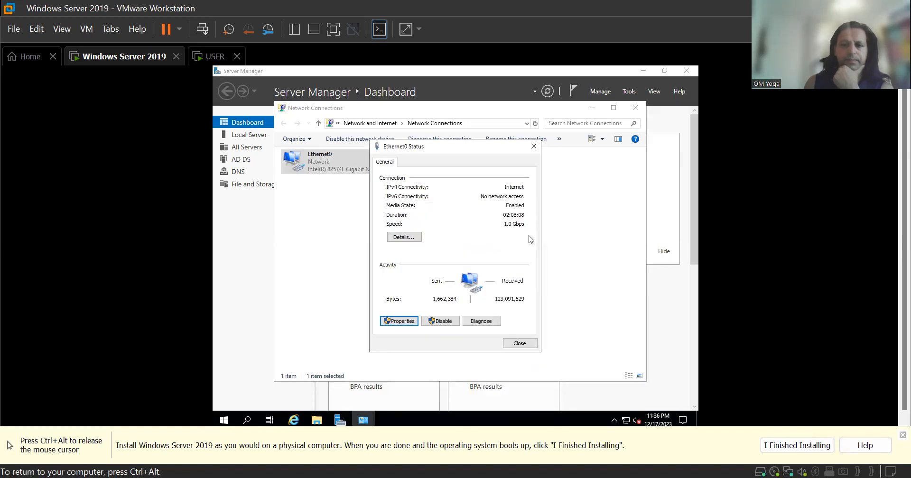
{"action": "left_click", "coordinate": [534, 148]}
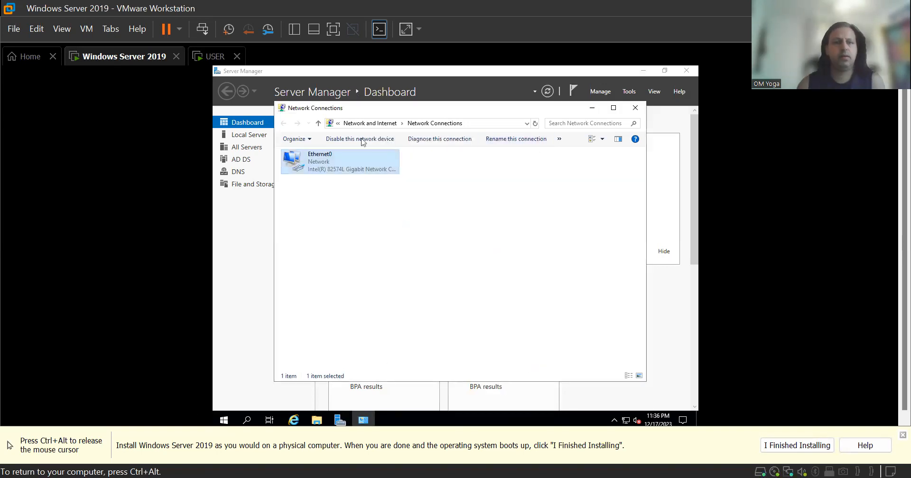
{"action": "left_click", "coordinate": [222, 57]}
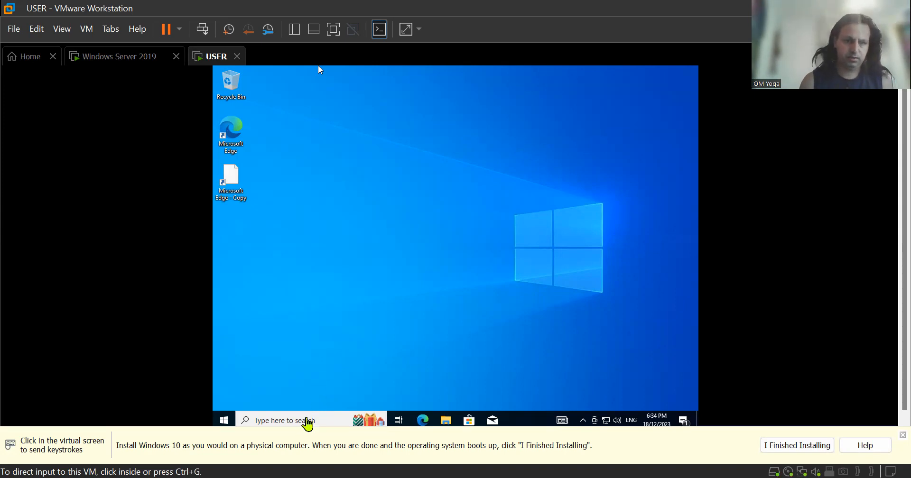
On the USER machine, open the Ethernet0 adapter properties through ncpa.cpl.
{"action": "left_click", "coordinate": [309, 420]}
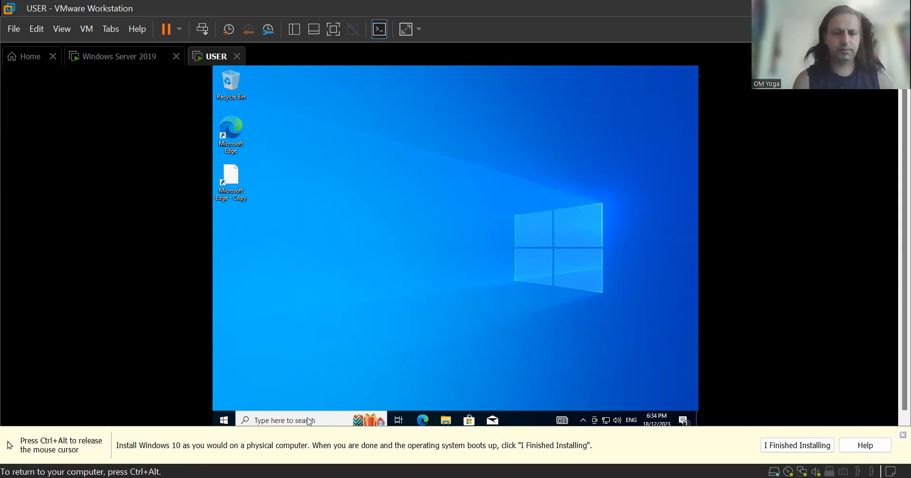
{"action": "key", "text": "super+r"}
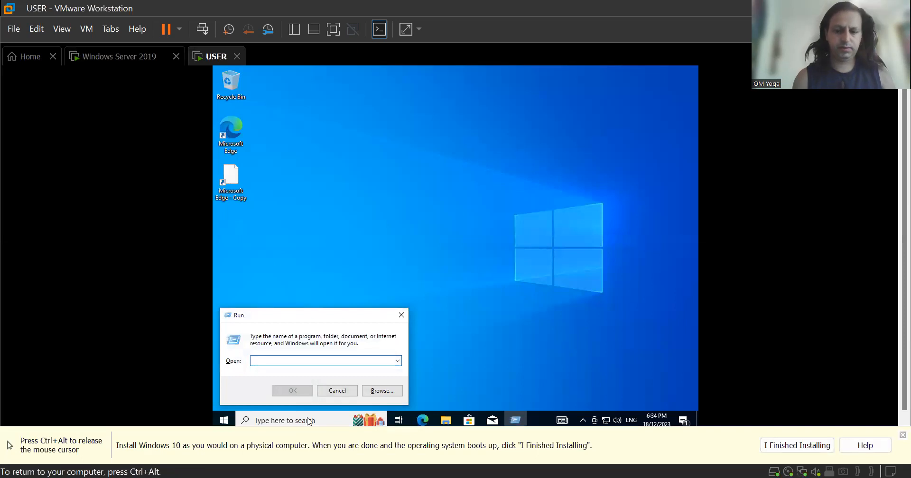
{"action": "type", "text": "ncpa.cpl"}
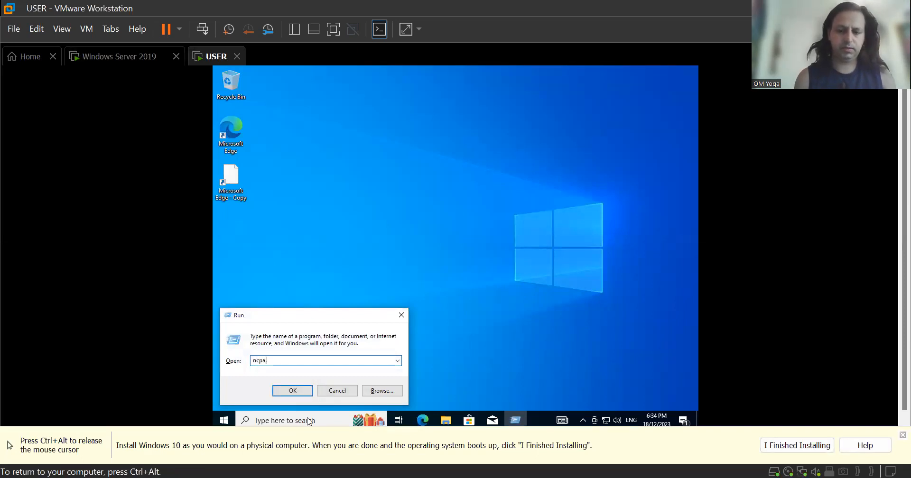
{"action": "key", "text": "Return"}
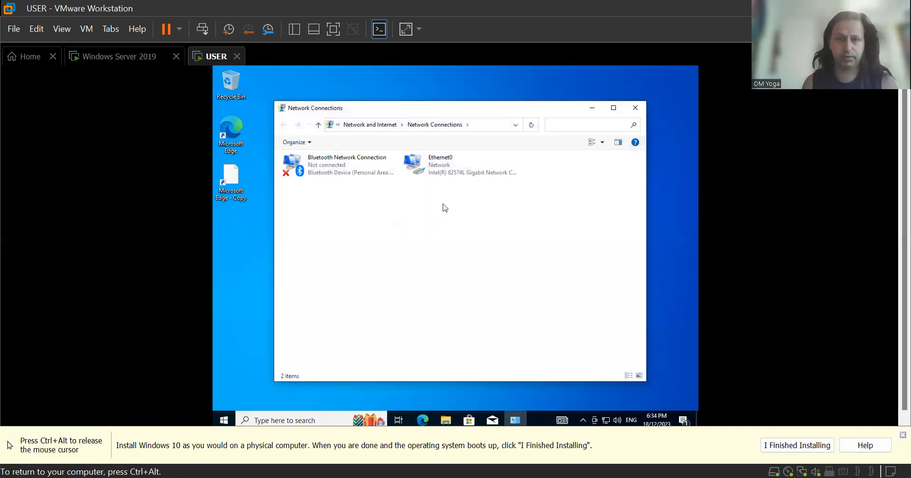
{"action": "left_click", "coordinate": [454, 170]}
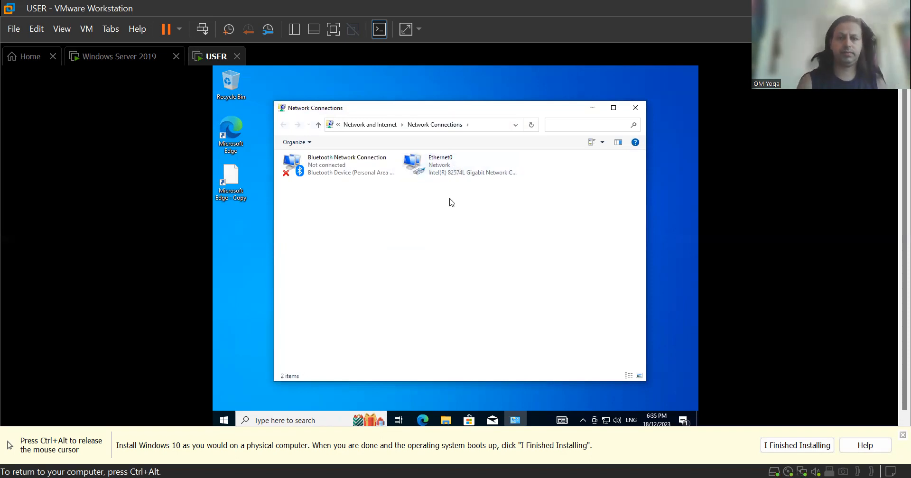
{"action": "left_click", "coordinate": [454, 166]}
{"action": "double_click", "coordinate": [455, 166]}
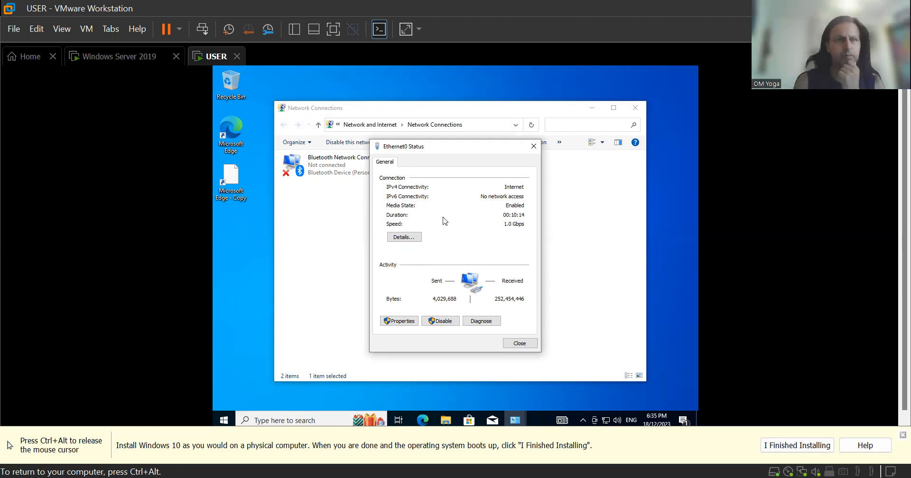
{"action": "left_click", "coordinate": [409, 322]}
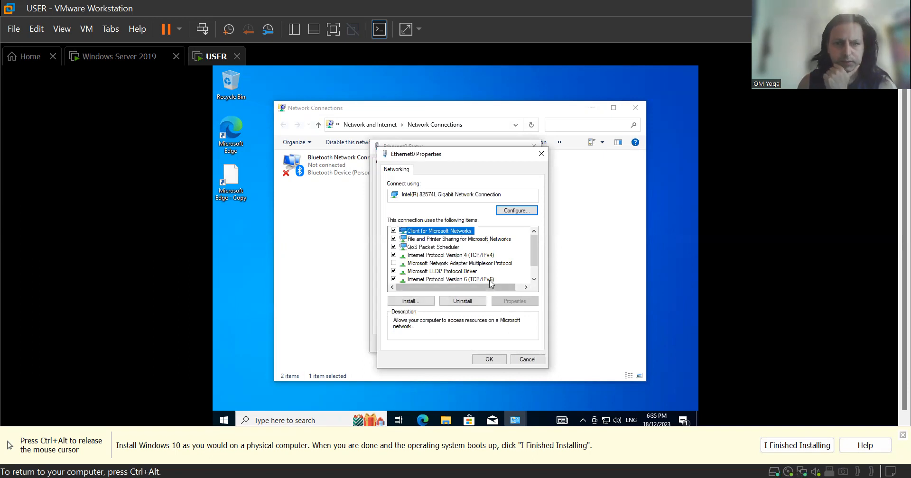
Disable Internet Protocol Version 6 on Ethernet0, save, and reopen the adapter properties.
{"action": "left_click", "coordinate": [394, 279]}
{"action": "left_click", "coordinate": [495, 361]}
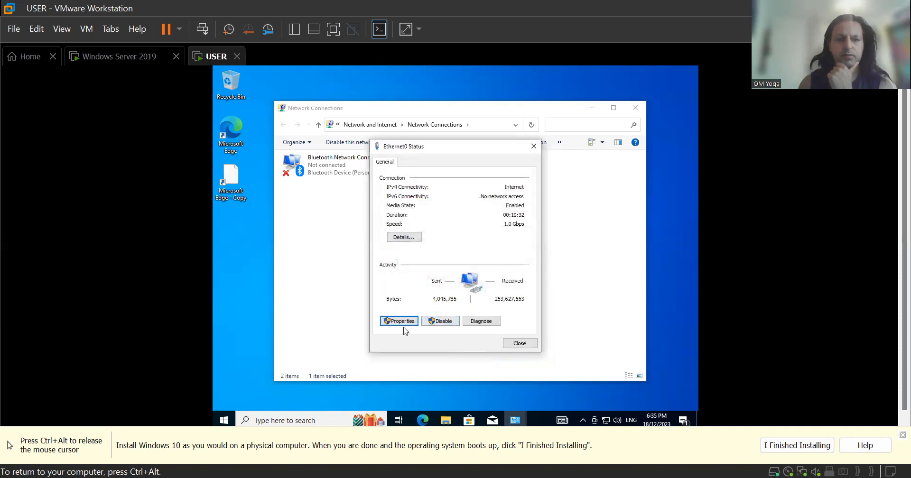
{"action": "left_click", "coordinate": [404, 324]}
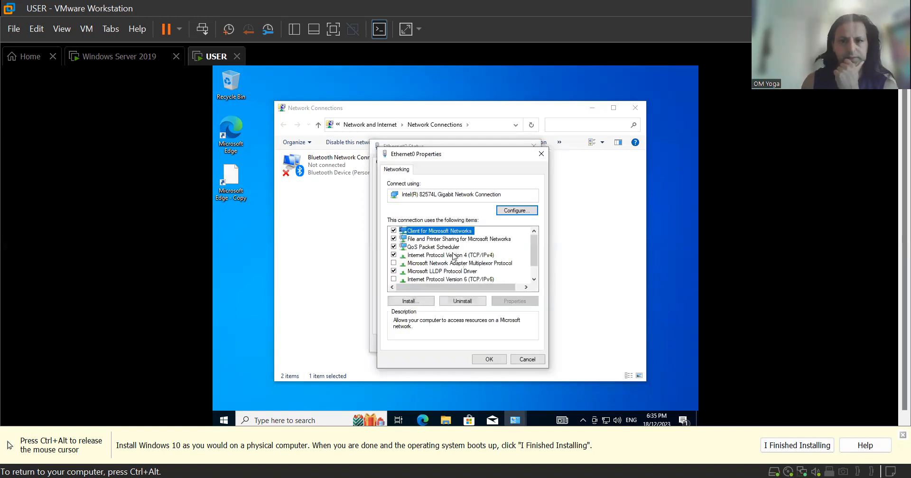
Set Ethernet0's IPv4 DNS servers to 192.168.0.167 preferred and 8.8.8.8 alternate.
{"action": "double_click", "coordinate": [453, 256]}
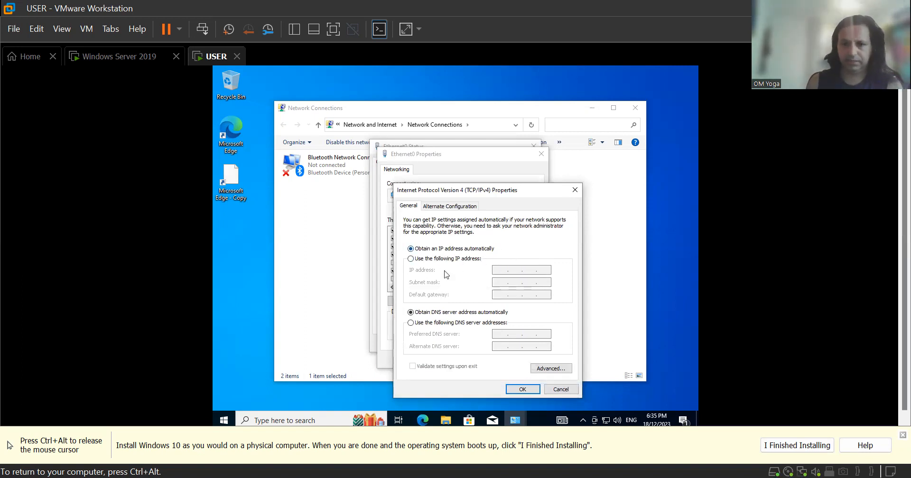
{"action": "left_click", "coordinate": [411, 323]}
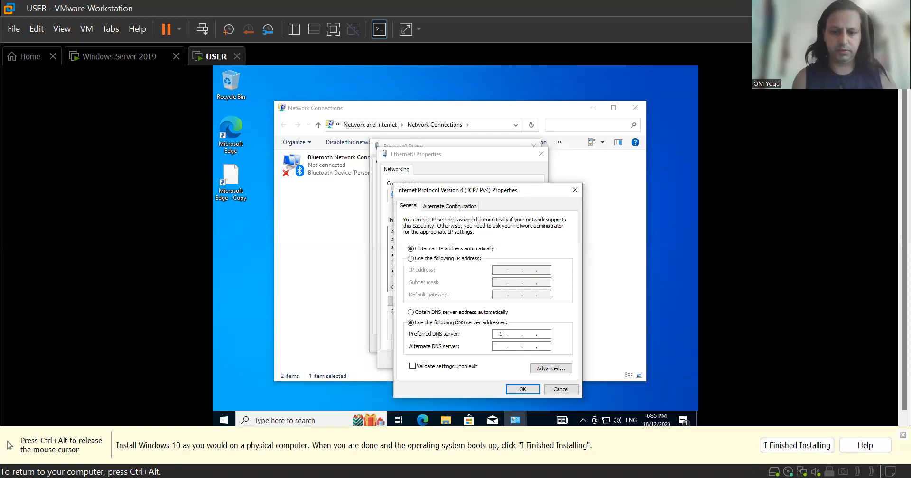
{"action": "type", "text": "2"}
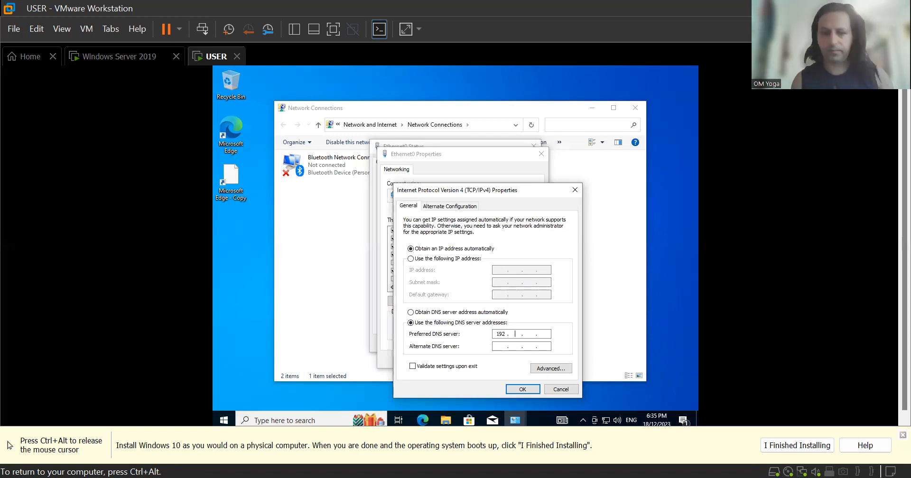
{"action": "type", "text": "168"}
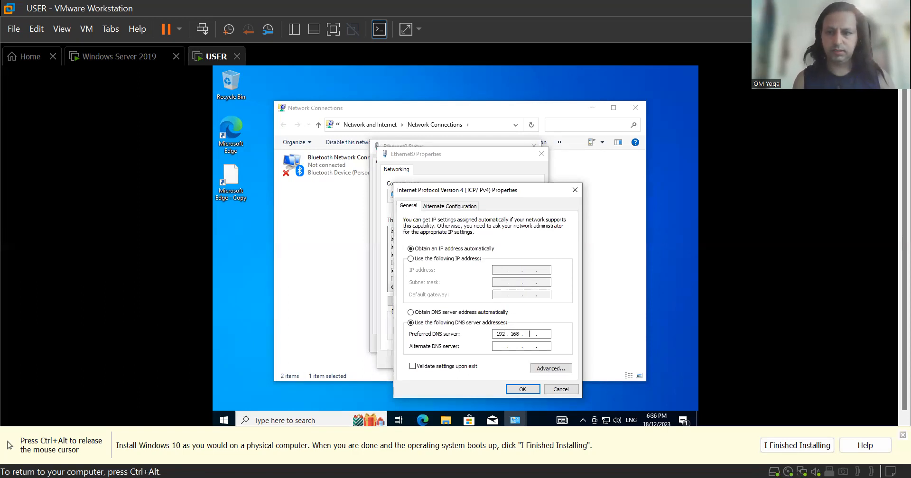
{"action": "type", "text": "0.167"}
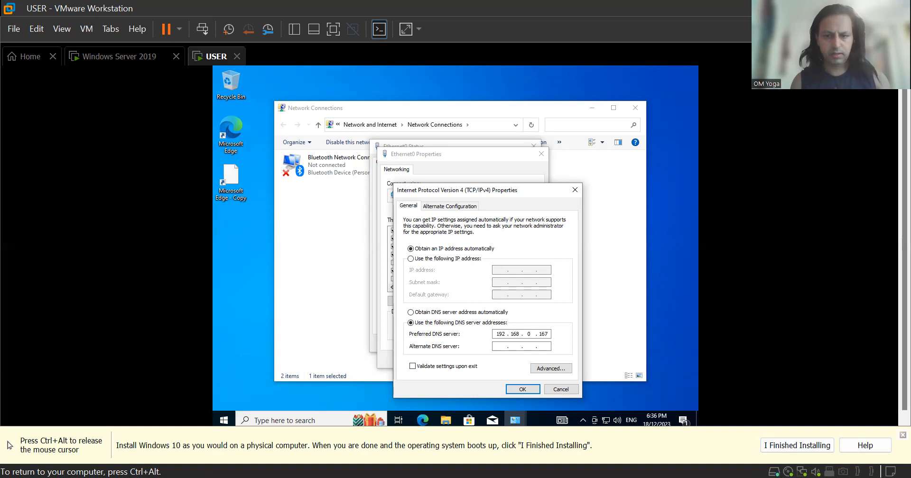
{"action": "key", "text": "Tab"}
{"action": "type", "text": "8."}
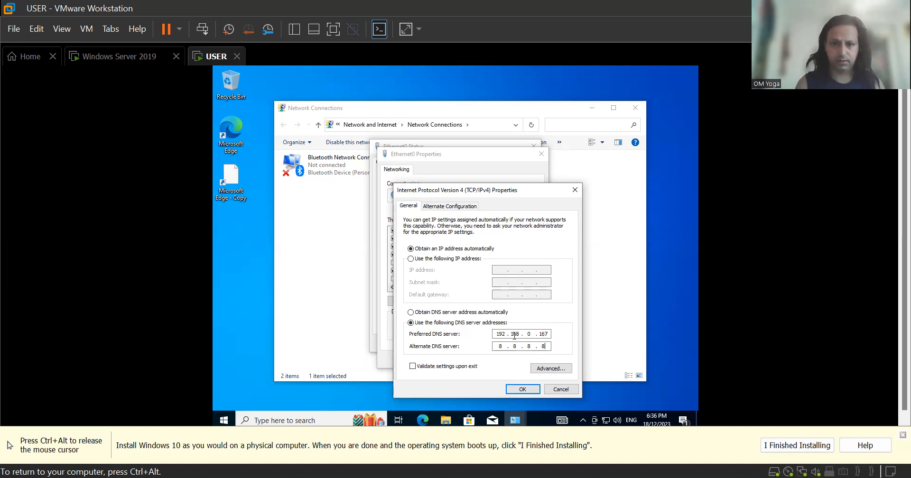
{"action": "left_click", "coordinate": [527, 390]}
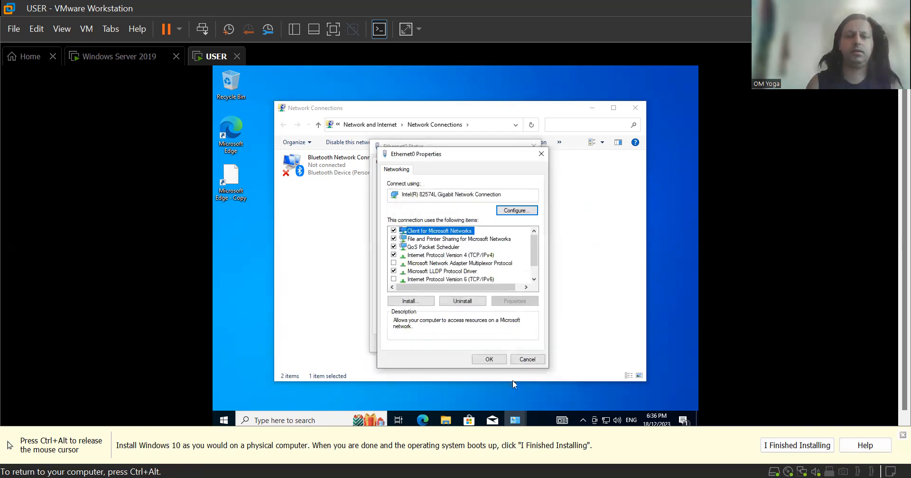
Save the adapter properties and close the Ethernet0 status and Network Connections windows.
{"action": "left_click", "coordinate": [501, 362]}
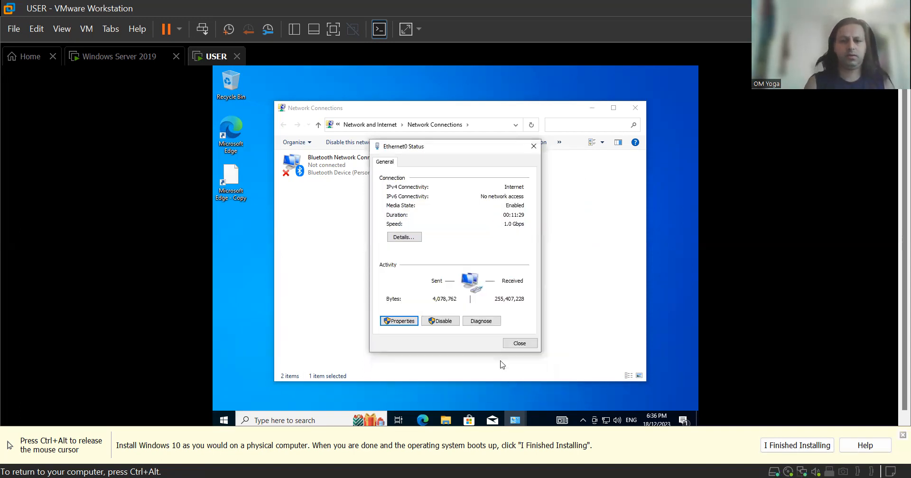
{"action": "left_click", "coordinate": [521, 344]}
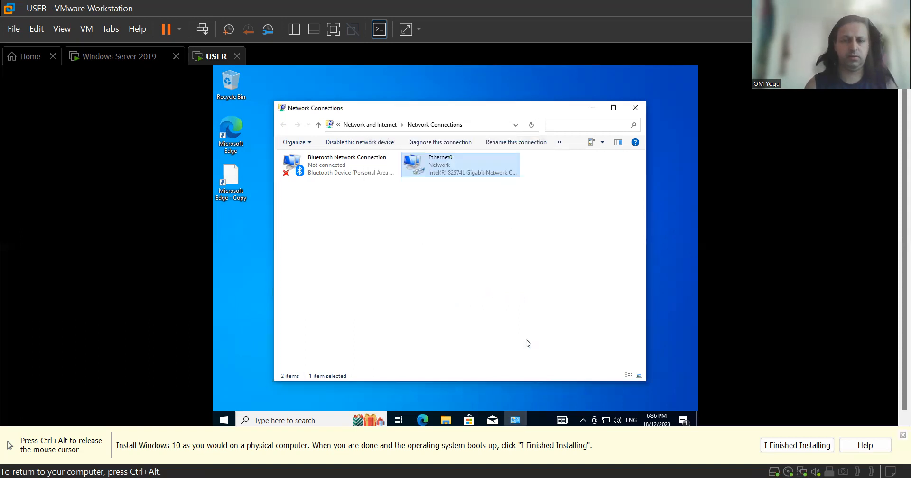
{"action": "left_click", "coordinate": [637, 108]}
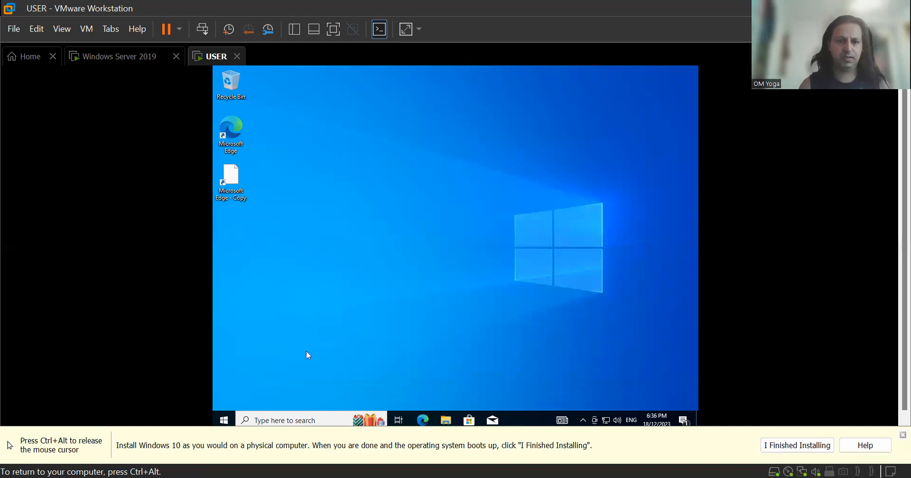
{"action": "left_click", "coordinate": [302, 415]}
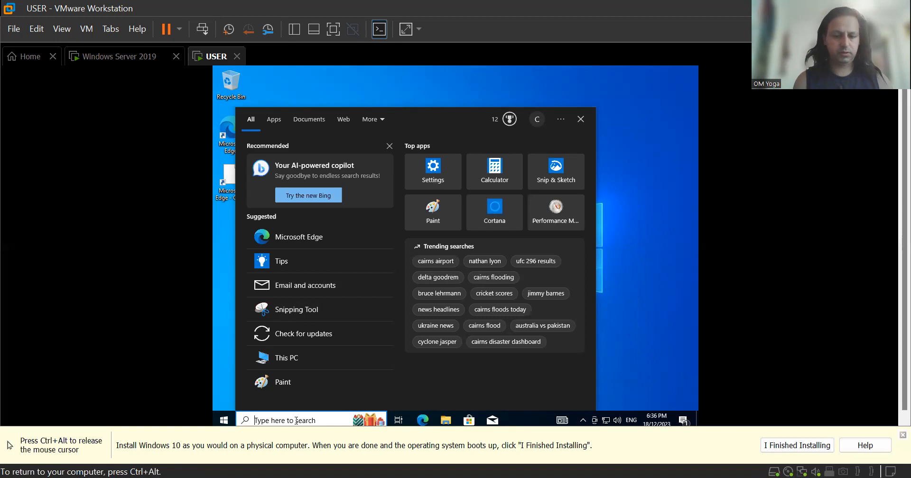
{"action": "type", "text": "cmd"}
{"action": "key", "text": "Return"}
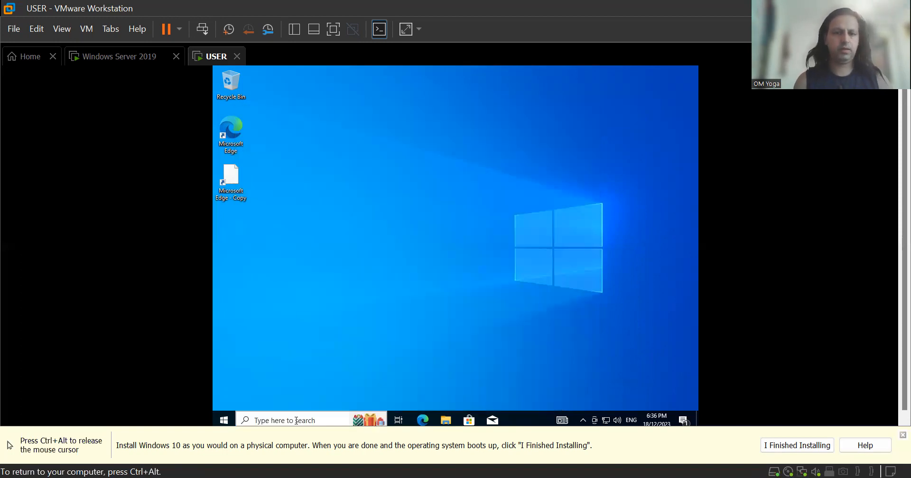
{"action": "type", "text": "ping "}
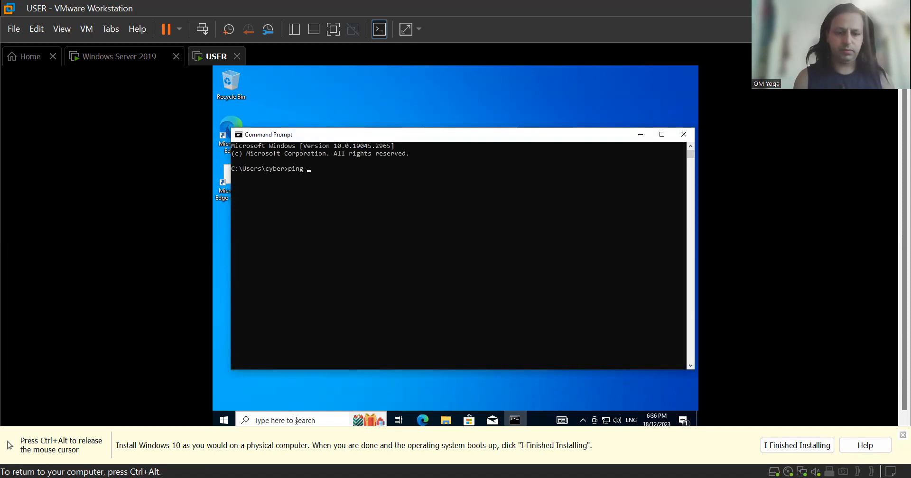
{"action": "type", "text": "192.168.0.167"}
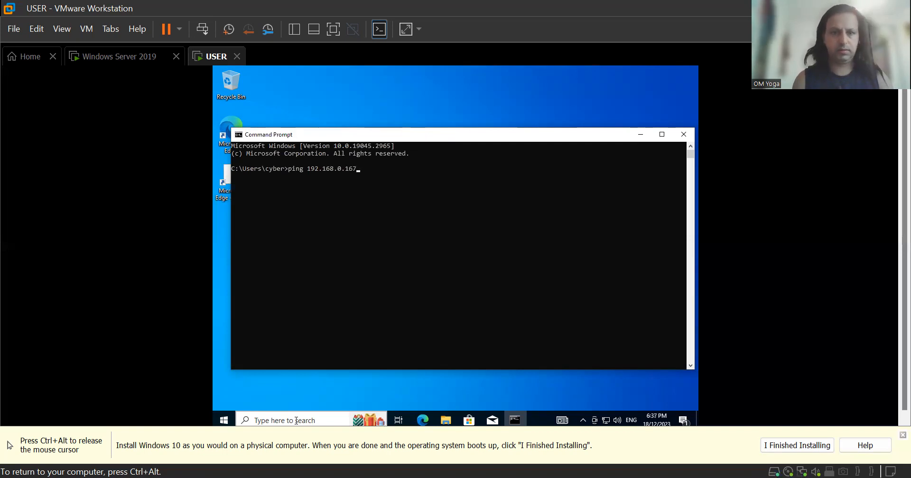
{"action": "key", "text": "Return"}
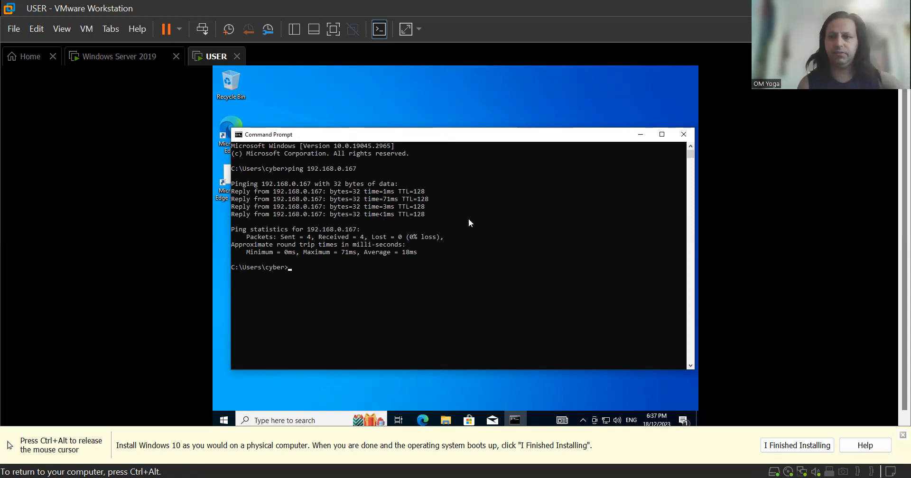
{"action": "left_click", "coordinate": [689, 137]}
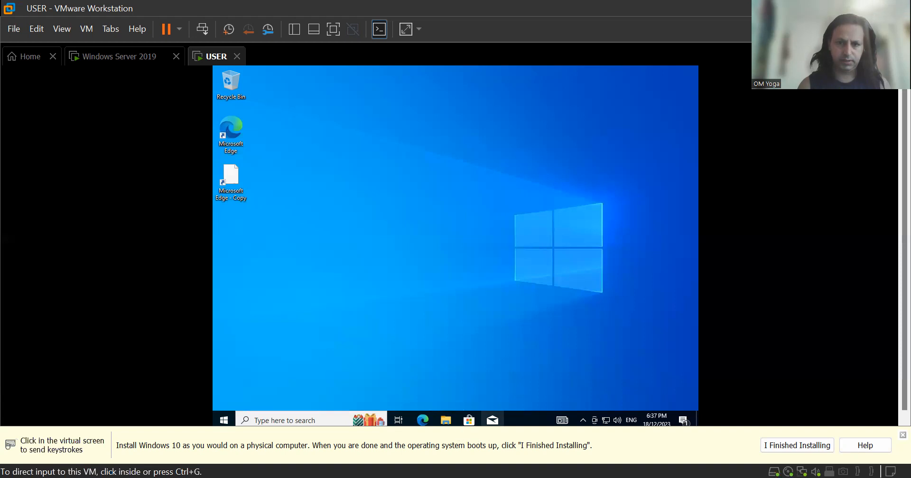
Open the USER machine's System Properties via This PC's Properties and Advanced system settings.
{"action": "left_click", "coordinate": [445, 421]}
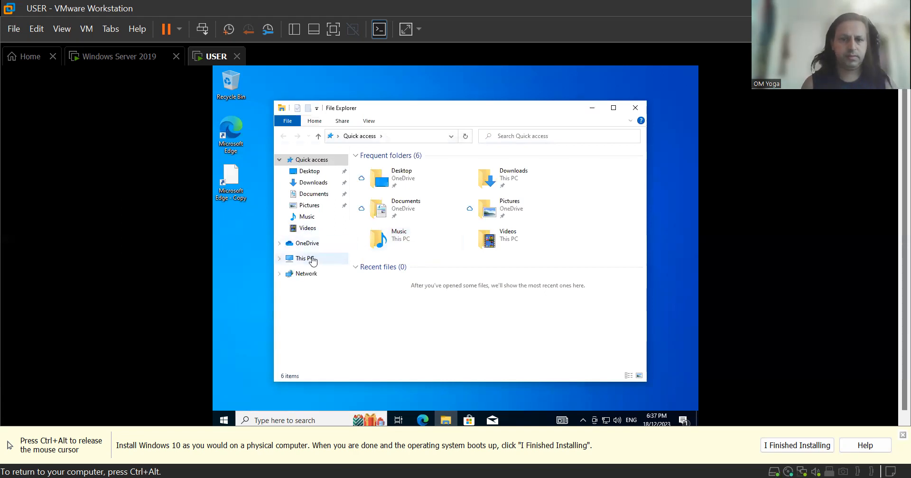
{"action": "left_click", "coordinate": [313, 260]}
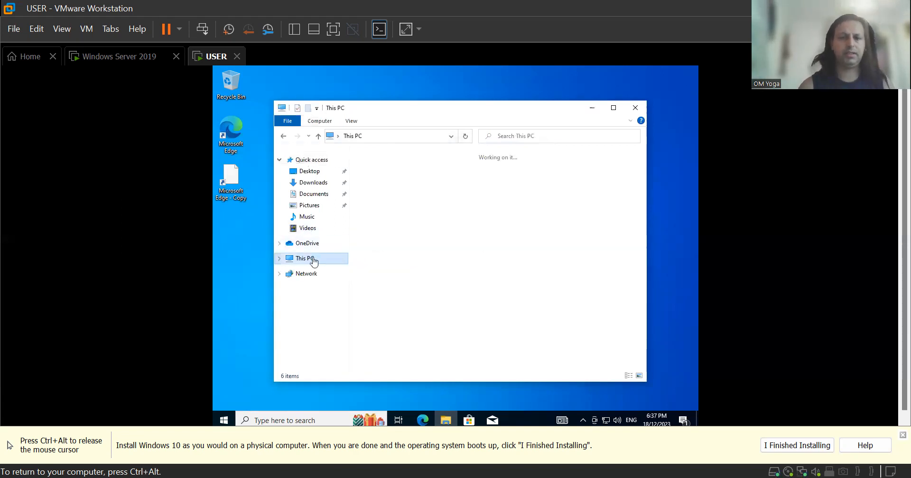
{"action": "right_click", "coordinate": [313, 260]}
{"action": "left_click", "coordinate": [371, 385]}
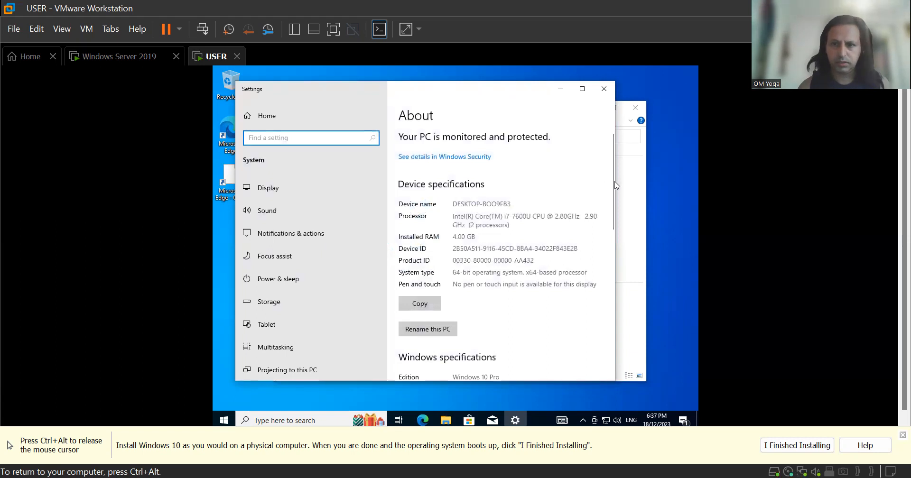
{"action": "left_click_drag", "start_coordinate": [611, 194], "coordinate": [590, 341]}
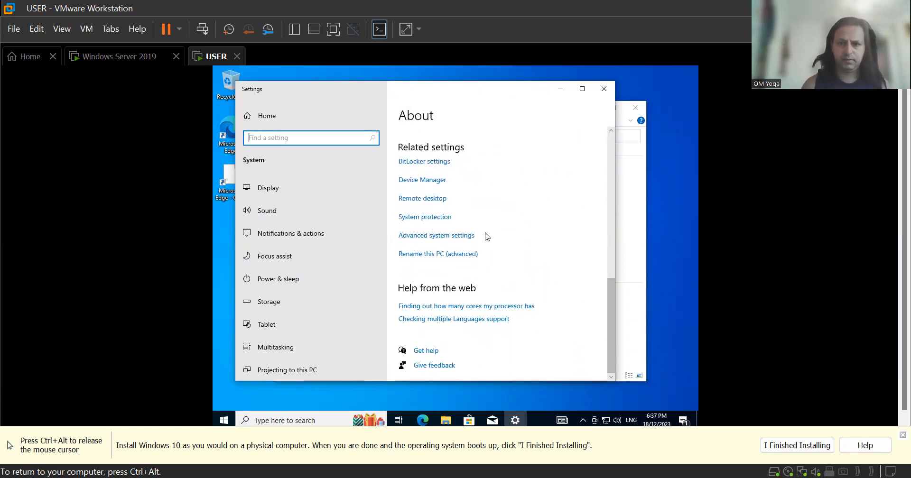
{"action": "left_click", "coordinate": [461, 237]}
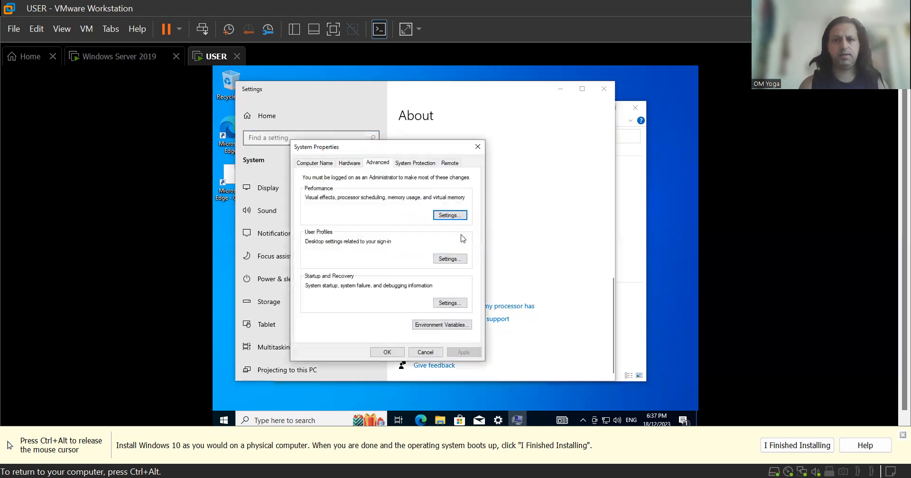
Change the computer's membership from WORKGROUP to the kathmandu.local domain and submit it.
{"action": "left_click", "coordinate": [315, 163]}
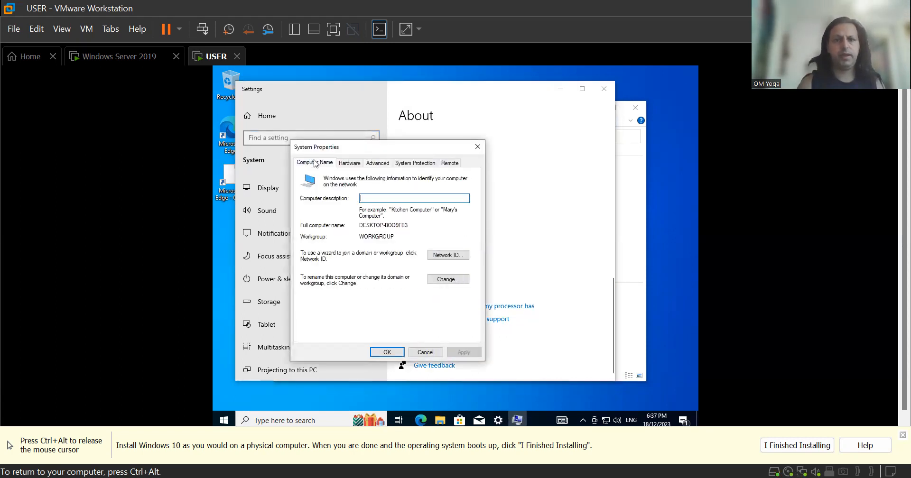
{"action": "left_click", "coordinate": [449, 280]}
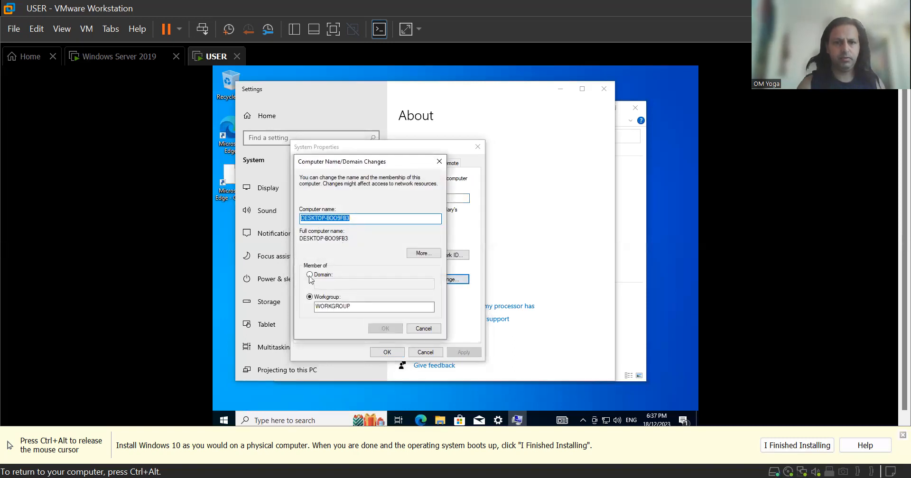
{"action": "left_click", "coordinate": [309, 276]}
{"action": "left_click", "coordinate": [333, 283]}
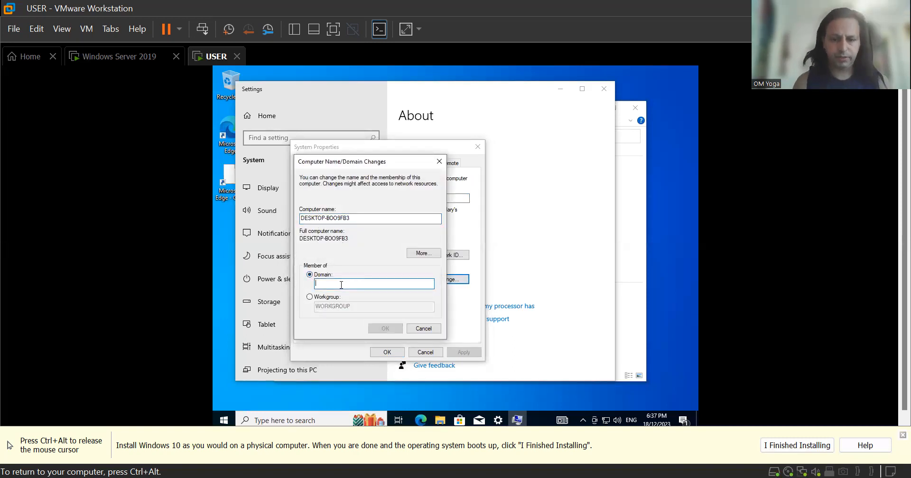
{"action": "type", "text": "kath"}
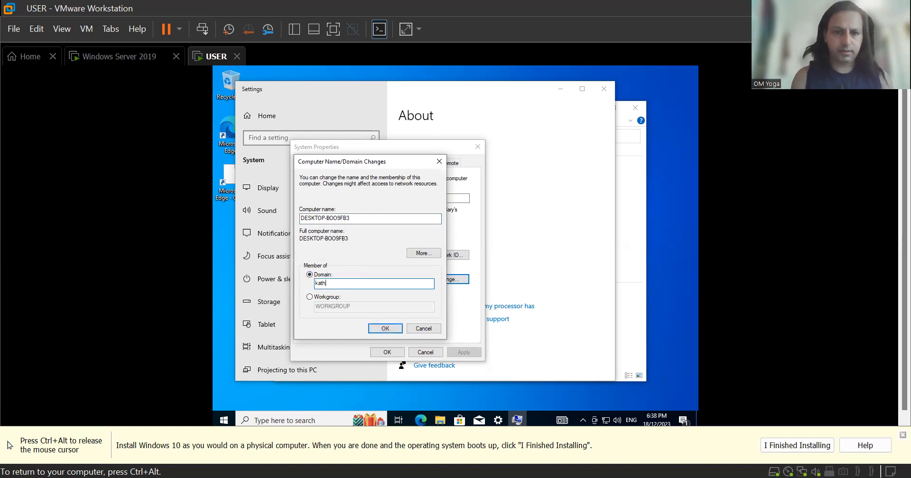
{"action": "type", "text": "mandu"}
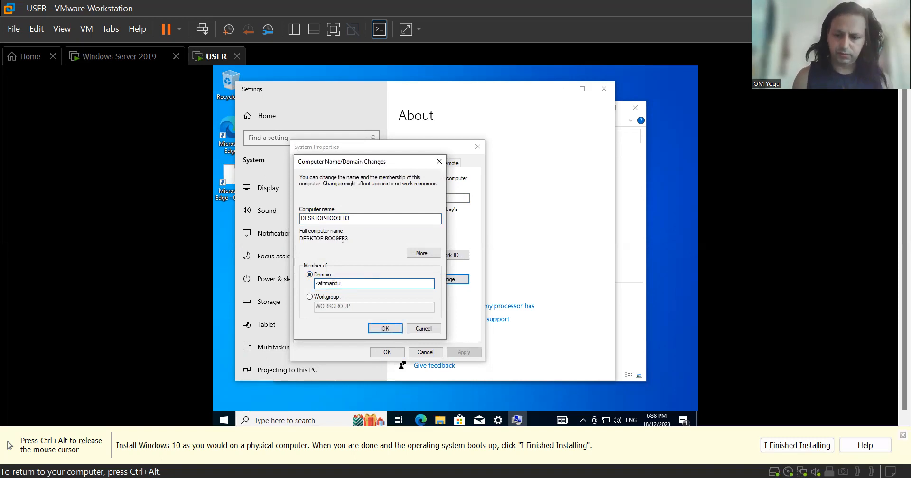
{"action": "type", "text": ".local"}
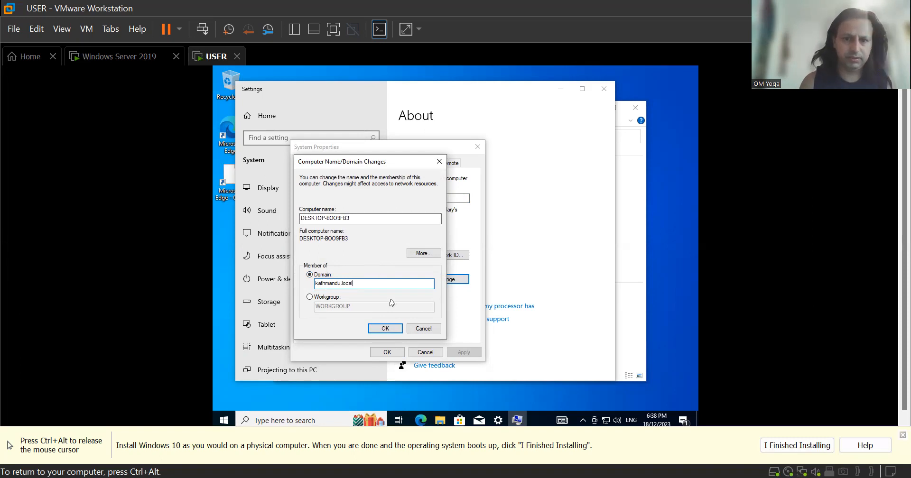
{"action": "left_click", "coordinate": [391, 335]}
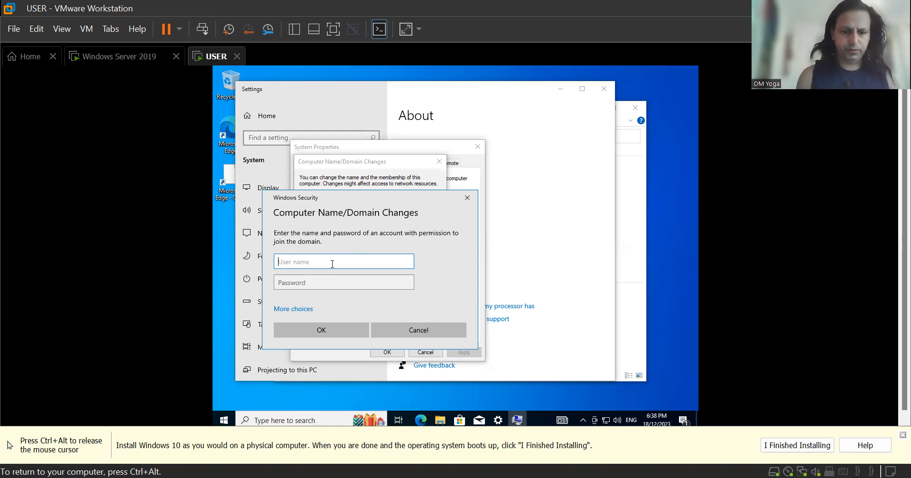
Enter the domain administrator user name and password in Windows Security and submit them.
{"action": "type", "text": "."}
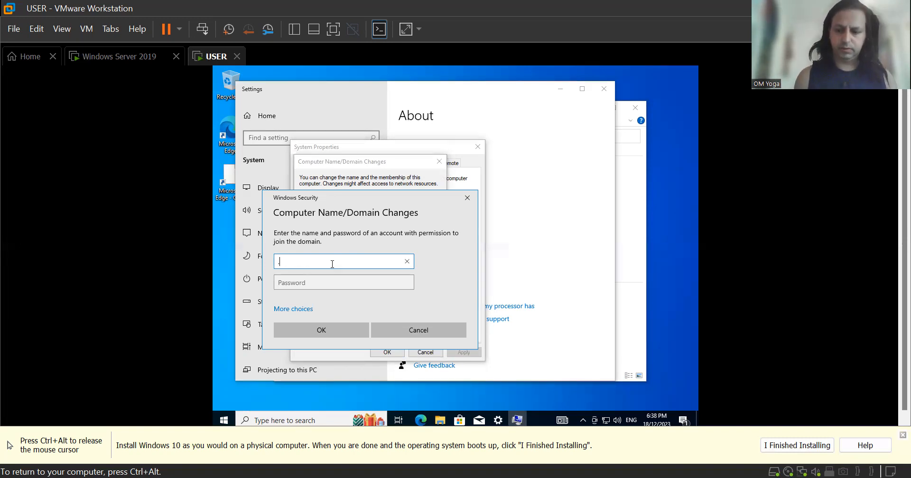
{"action": "type", "text": "\\administrator"}
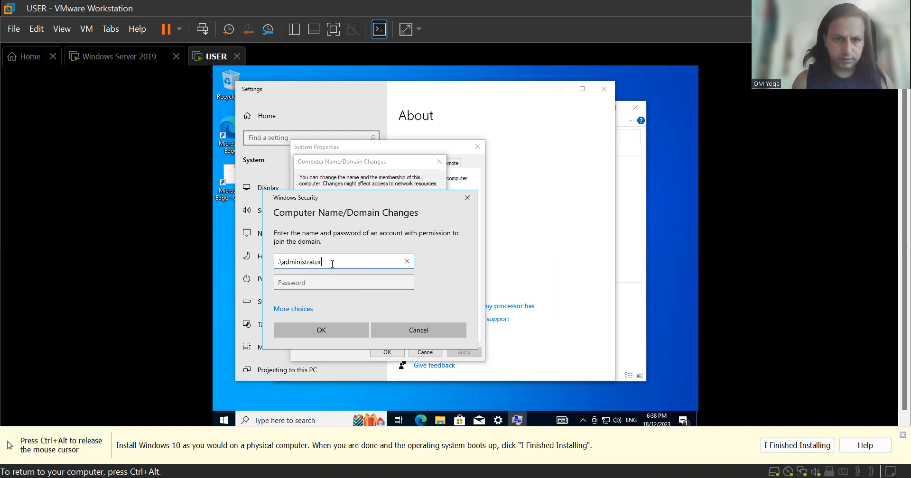
{"action": "left_click", "coordinate": [307, 281]}
{"action": "type", "text": "***"}
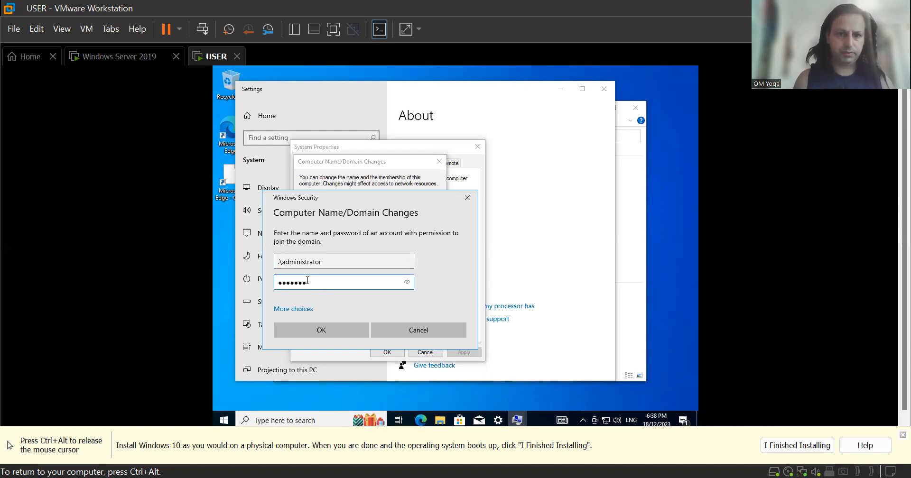
{"action": "key", "text": "BackSpace"}
{"action": "key", "text": "BackSpace"}
{"action": "key", "text": "BackSpace"}
{"action": "key", "text": "BackSpace"}
{"action": "key", "text": "BackSpace"}
{"action": "key", "text": "BackSpace"}
{"action": "key", "text": "BackSpace"}
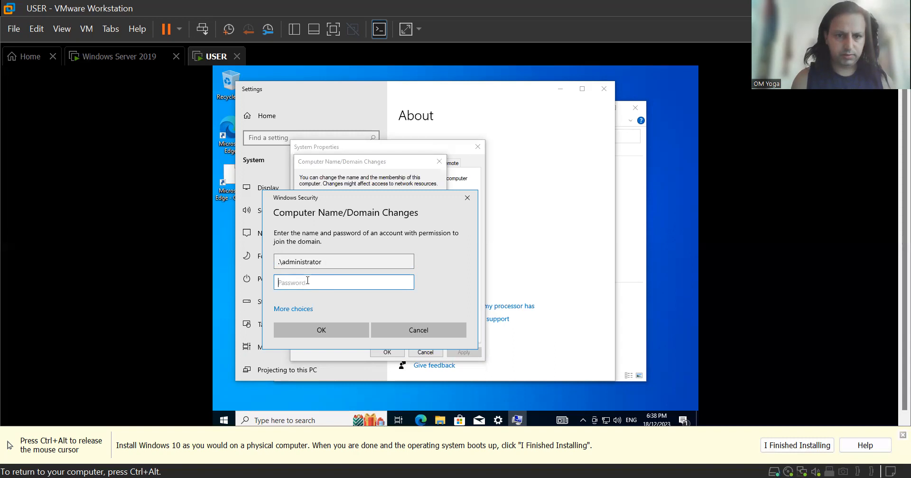
{"action": "type", "text": "*******"}
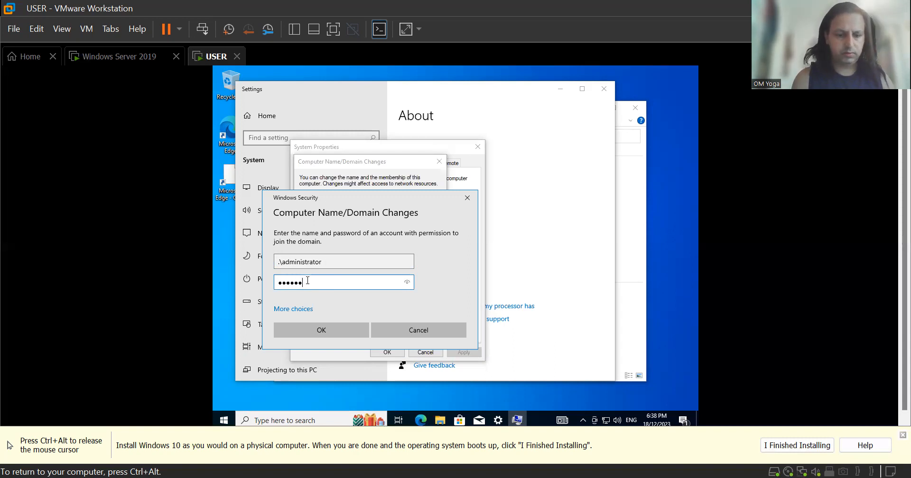
{"action": "type", "text": "****"}
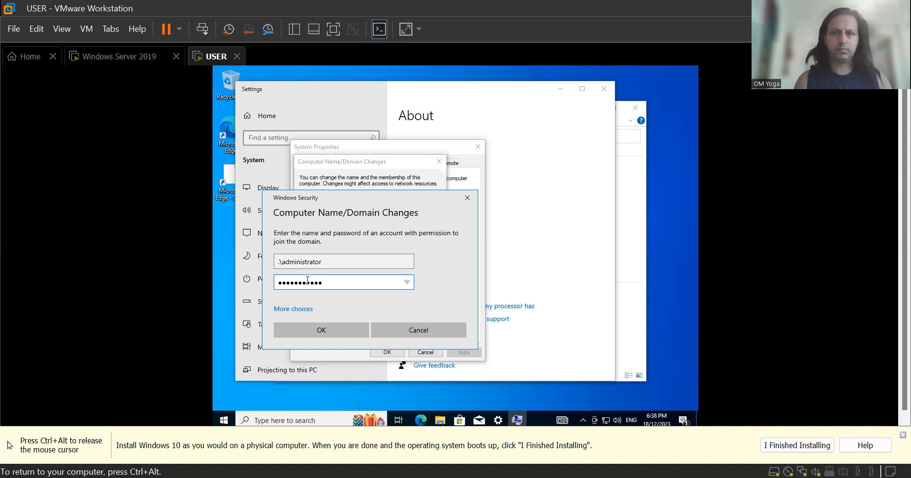
{"action": "key", "text": "ctrl+alt"}
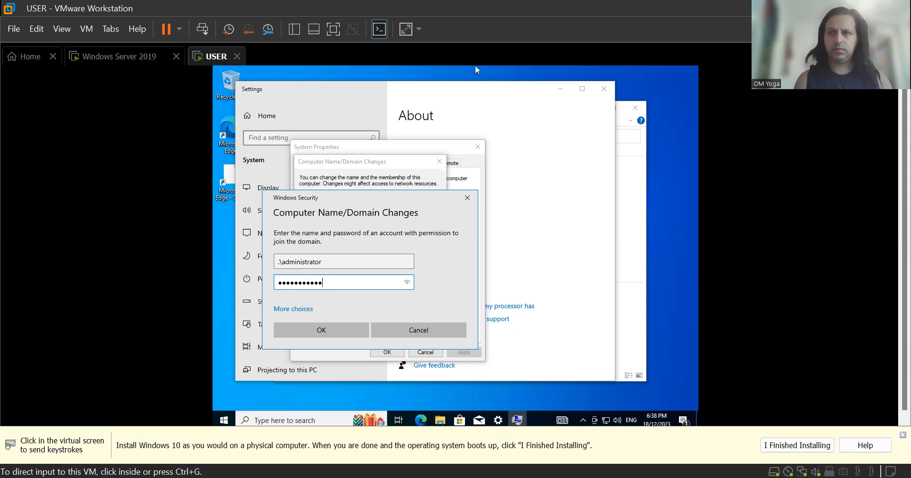
{"action": "key", "text": "alt+Tab"}
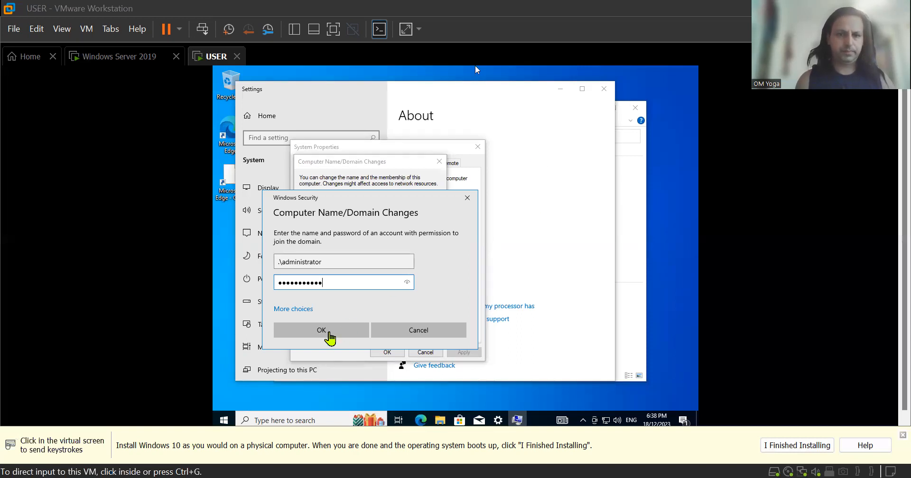
{"action": "left_click", "coordinate": [326, 334]}
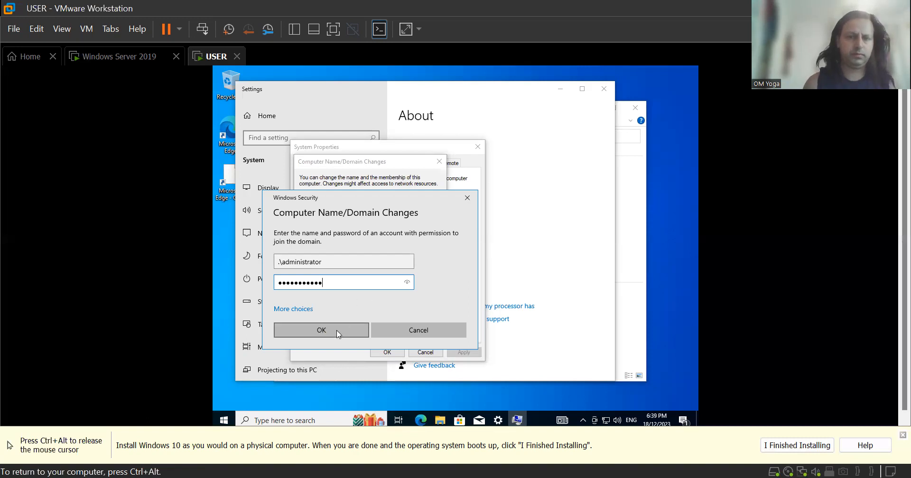
{"action": "left_click", "coordinate": [338, 335]}
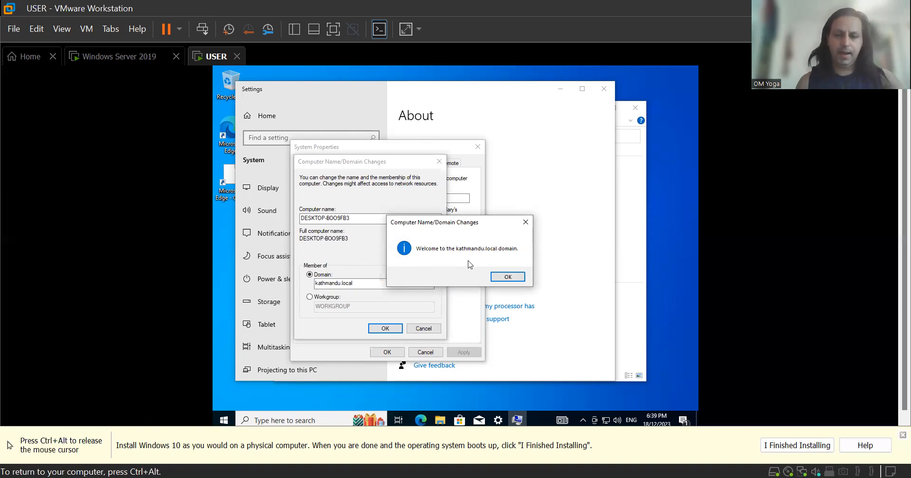
Dismiss the kathmandu.local welcome and restart notices, then release input to the host after rebooting.
{"action": "left_click", "coordinate": [520, 280]}
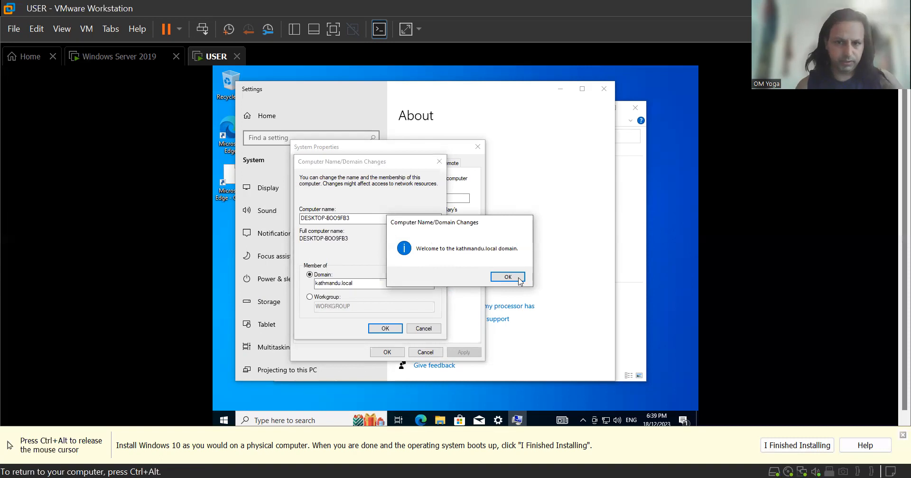
{"action": "left_click", "coordinate": [517, 281]}
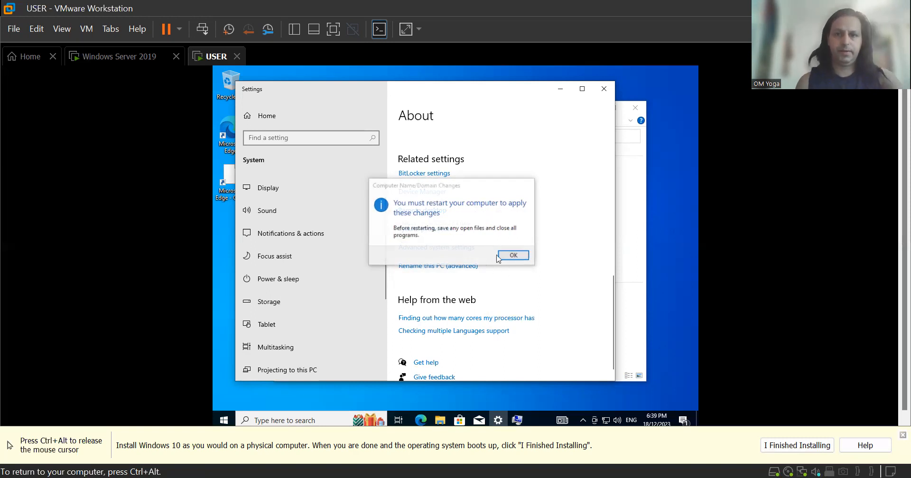
{"action": "key", "text": "ctrl+alt"}
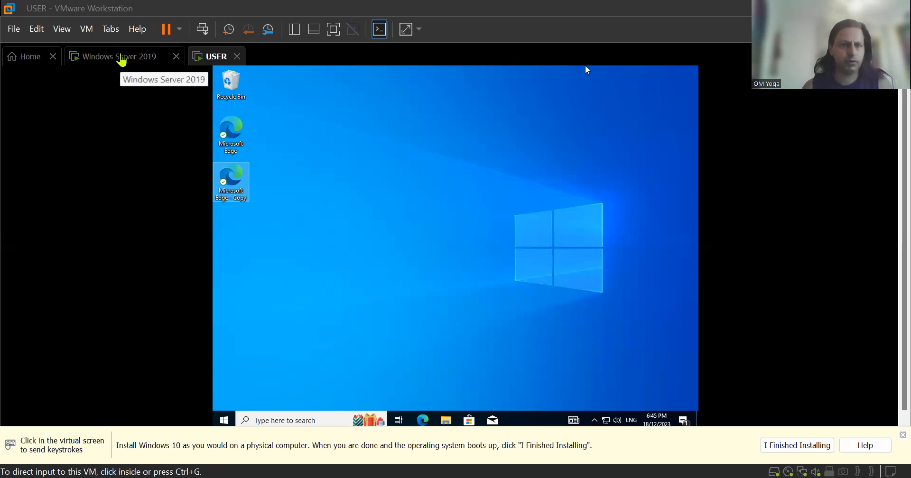
On the Windows Server 2019 VM, launch Active Directory Users and Computers from Server Manager's Tools menu.
{"action": "left_click", "coordinate": [122, 56]}
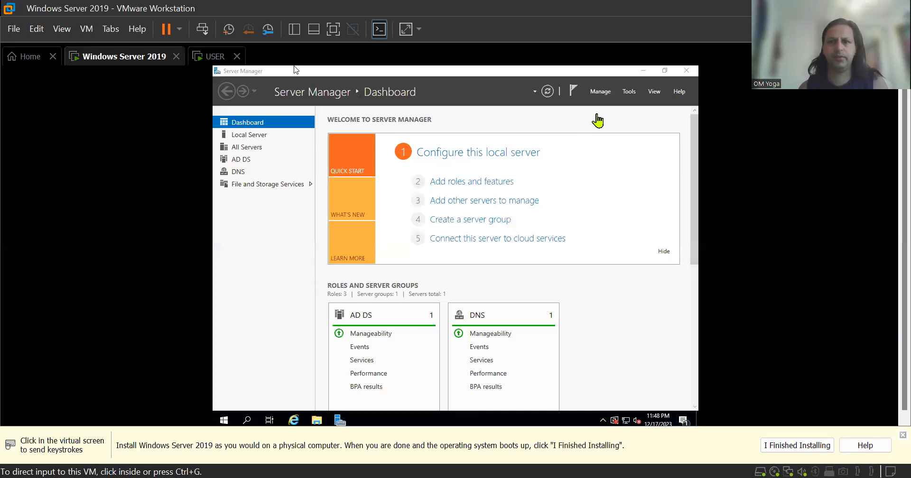
{"action": "left_click", "coordinate": [630, 94]}
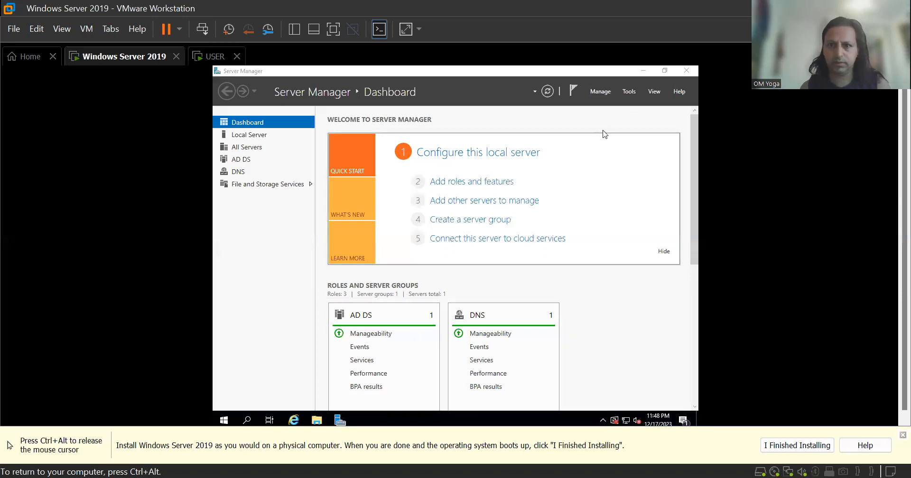
{"action": "left_click", "coordinate": [631, 93]}
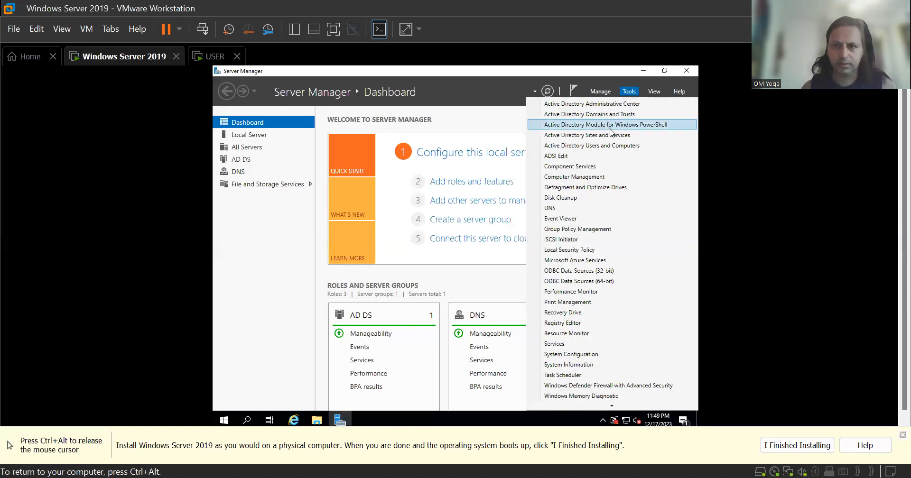
{"action": "left_click", "coordinate": [601, 151]}
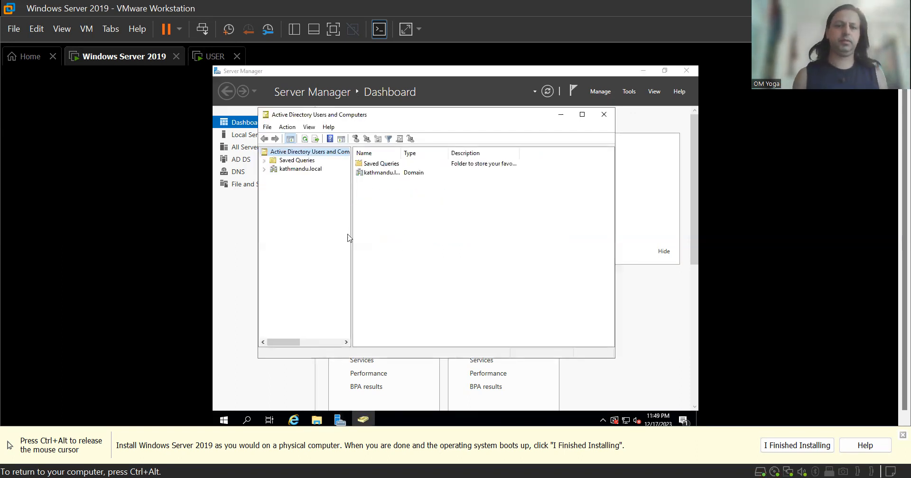
Add an organizational unit named IT under kathmandu.local via New > Organizational Unit.
{"action": "left_click", "coordinate": [291, 168]}
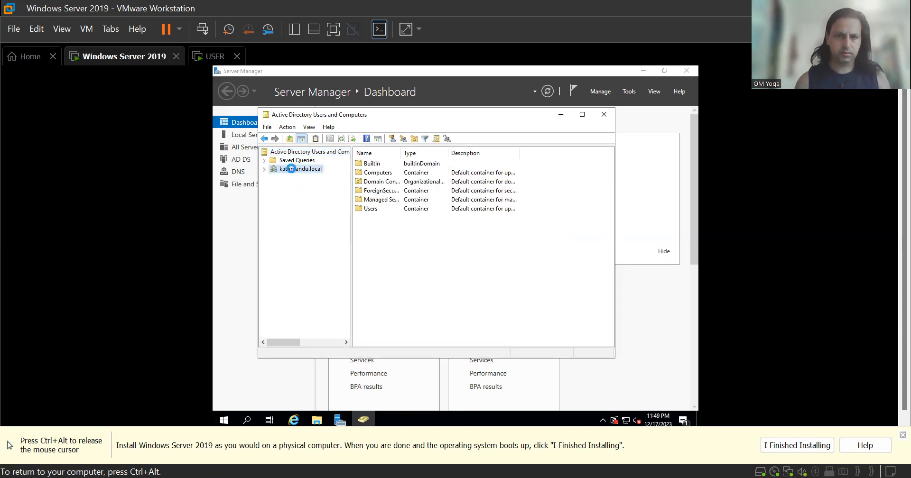
{"action": "right_click", "coordinate": [290, 169]}
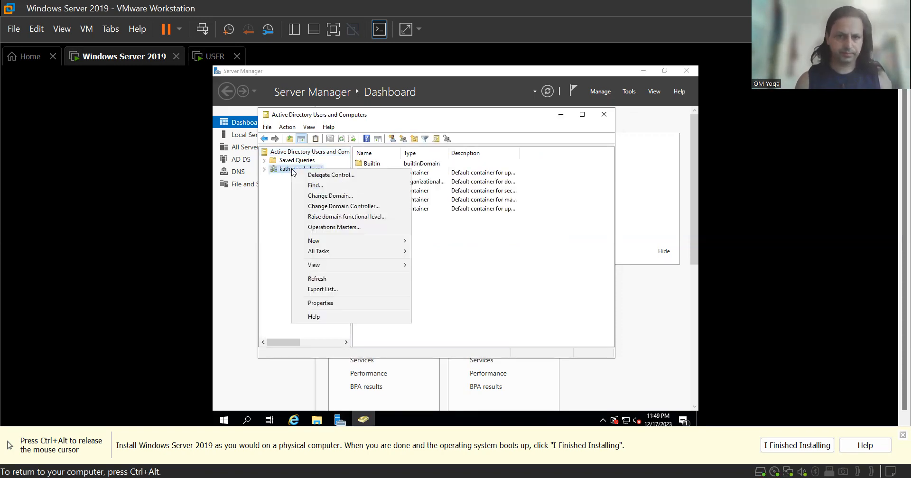
{"action": "left_click", "coordinate": [265, 171]}
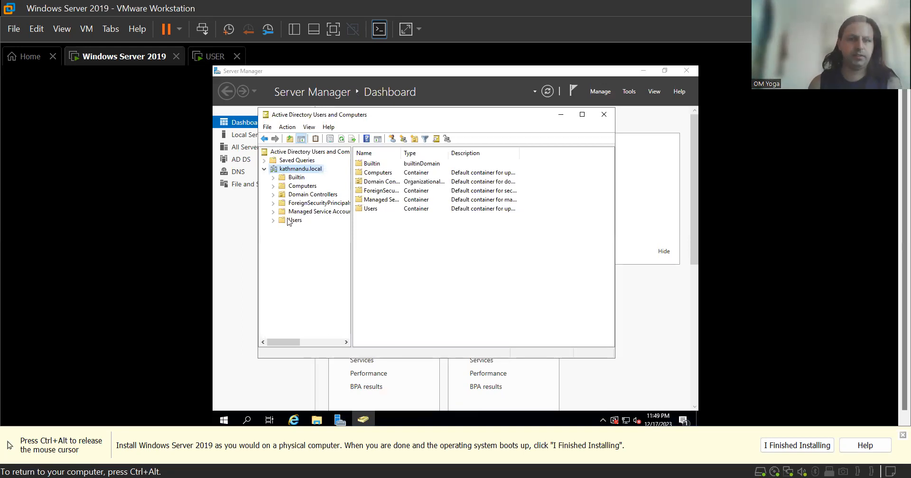
{"action": "right_click", "coordinate": [317, 173]}
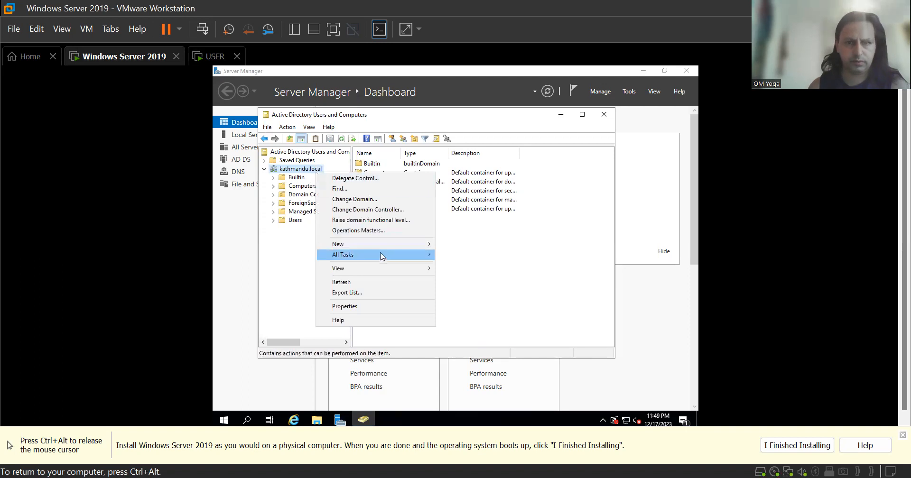
{"action": "mouse_move", "coordinate": [388, 247]}
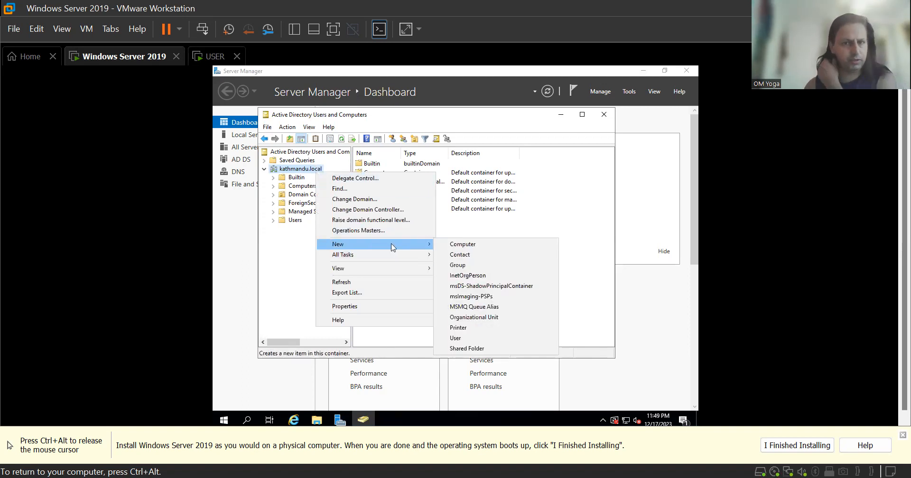
{"action": "left_click", "coordinate": [478, 317]}
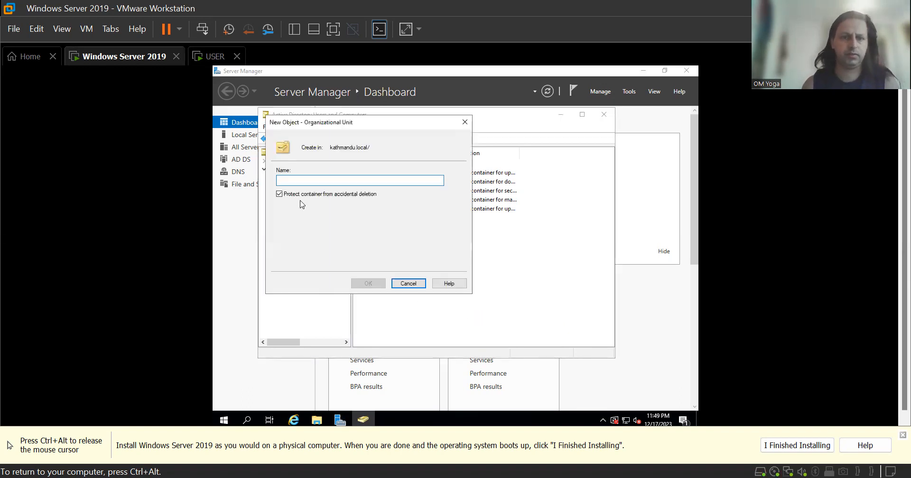
{"action": "type", "text": "IT"}
{"action": "left_click", "coordinate": [375, 284]}
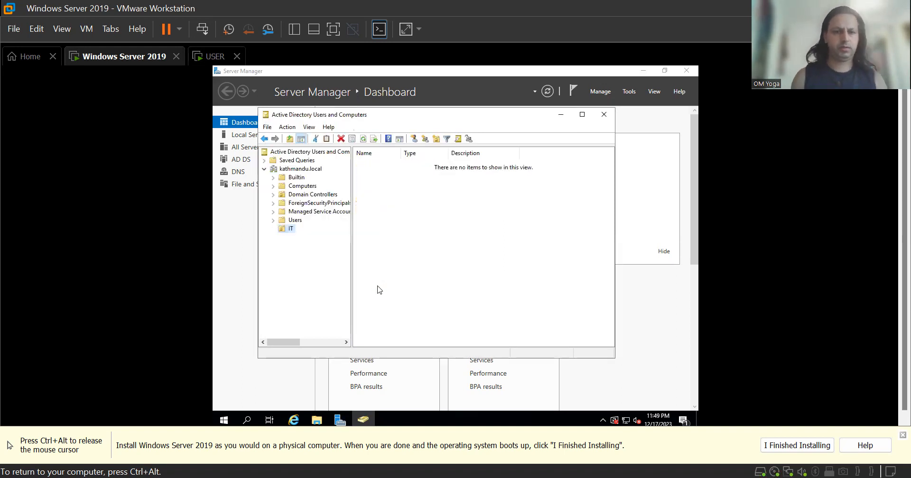
Start a new user in the IT unit, entering the user's last name and logon name.
{"action": "right_click", "coordinate": [289, 231]}
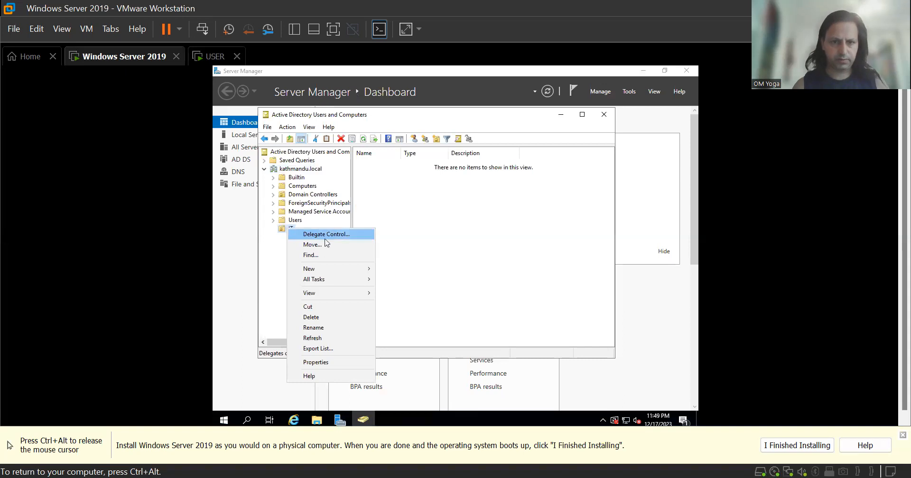
{"action": "mouse_move", "coordinate": [350, 271]}
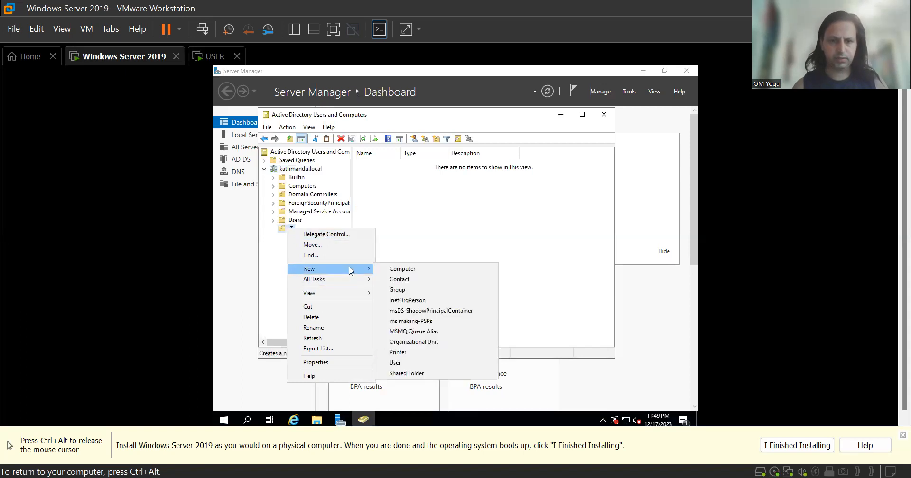
{"action": "left_click", "coordinate": [431, 365]}
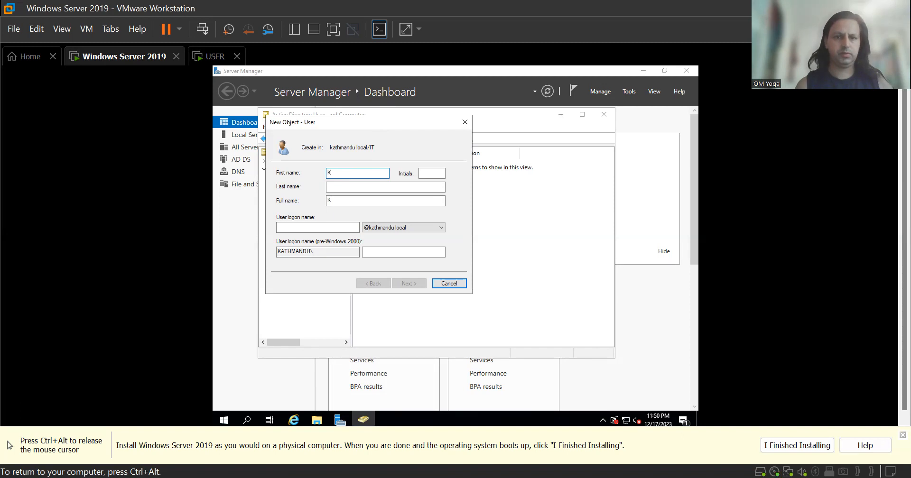
{"action": "key", "text": "Tab"}
{"action": "key", "text": "Tab"}
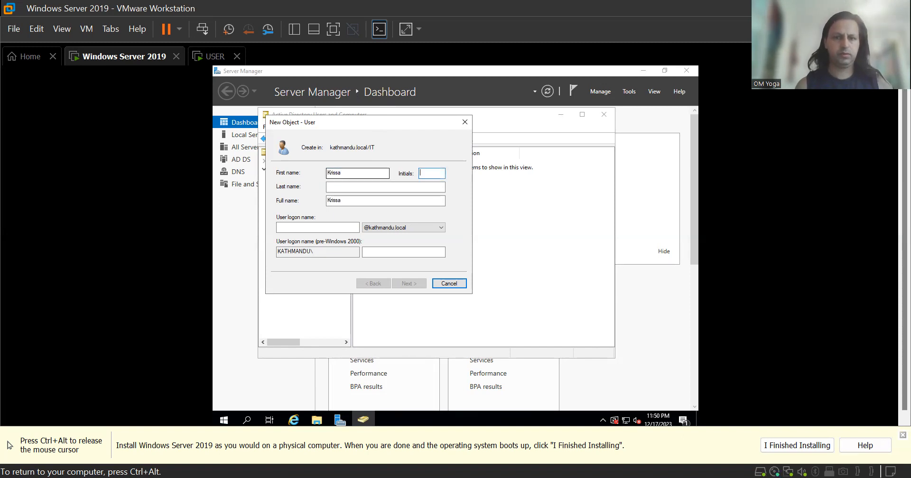
{"action": "type", "text": "Bhattarai"}
{"action": "key", "text": "Tab"}
{"action": "key", "text": "Tab"}
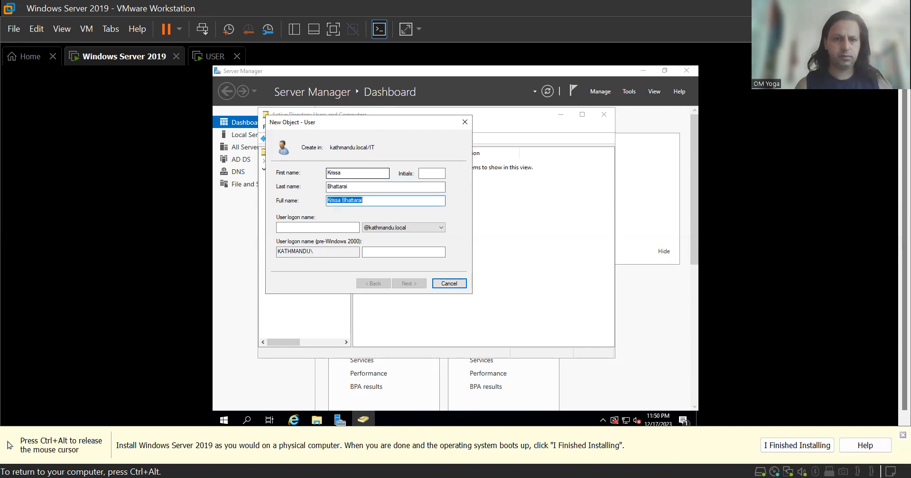
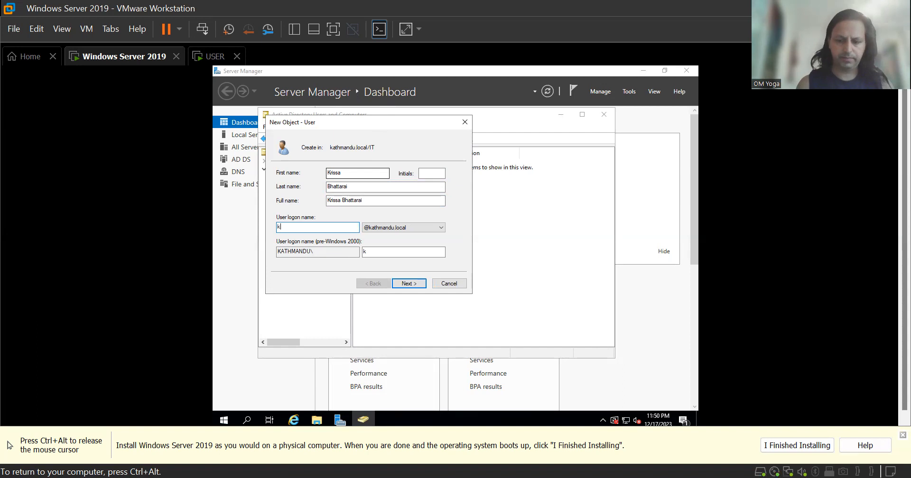
{"action": "left_click", "coordinate": [413, 284]}
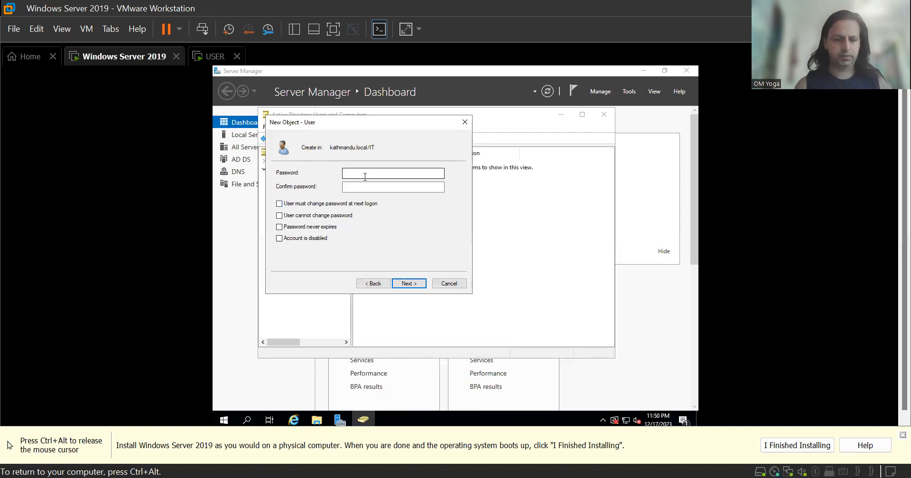
Set and confirm the account password, then finish creating the user.
{"action": "key", "text": "Return"}
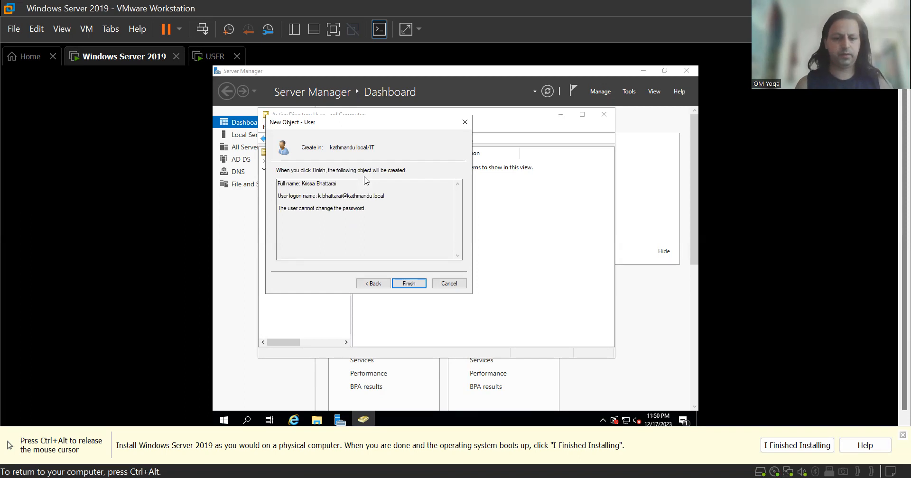
{"action": "key", "text": "Tab"}
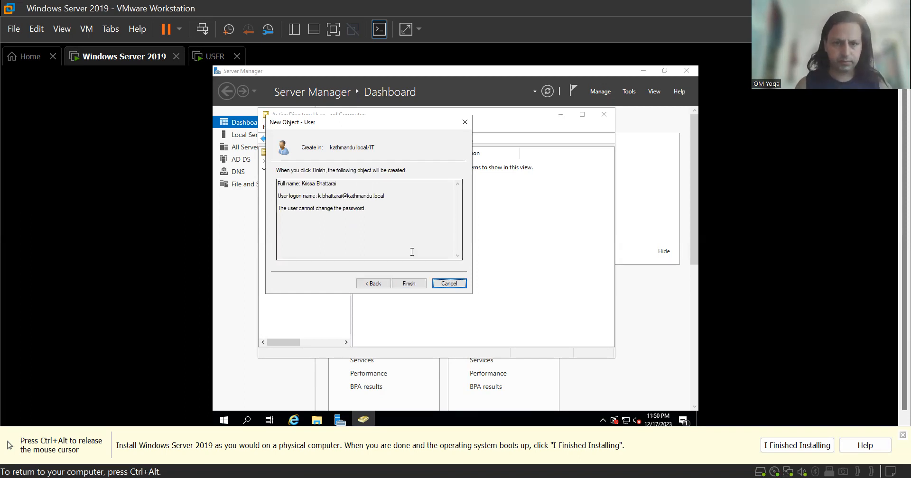
{"action": "left_click", "coordinate": [373, 283]}
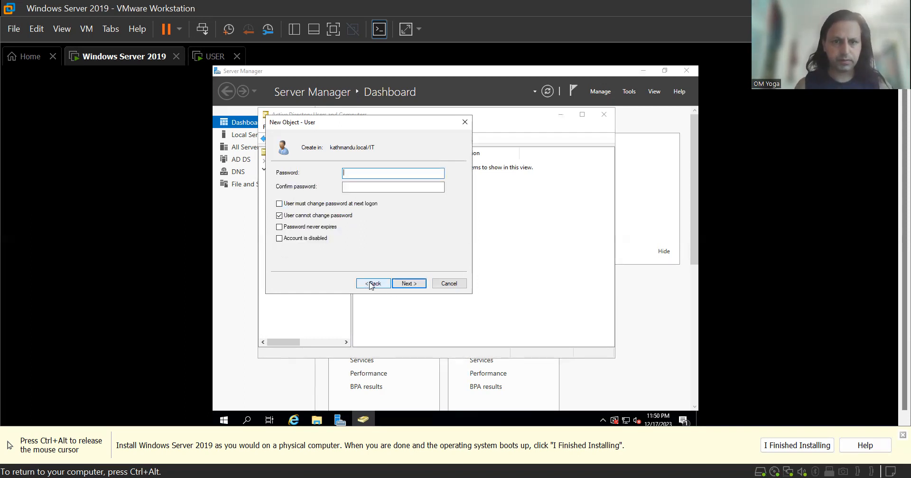
{"action": "type", "text": "•••••••"}
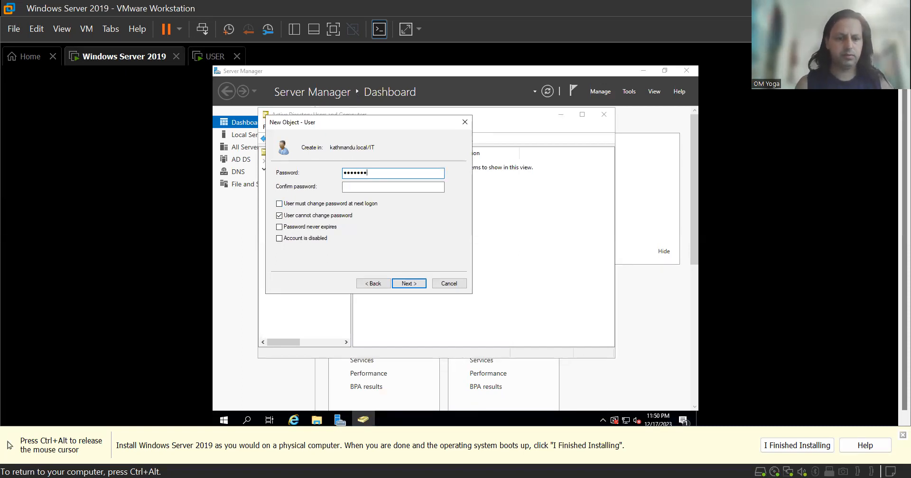
{"action": "type", "text": "•••••"}
{"action": "key", "text": "Tab"}
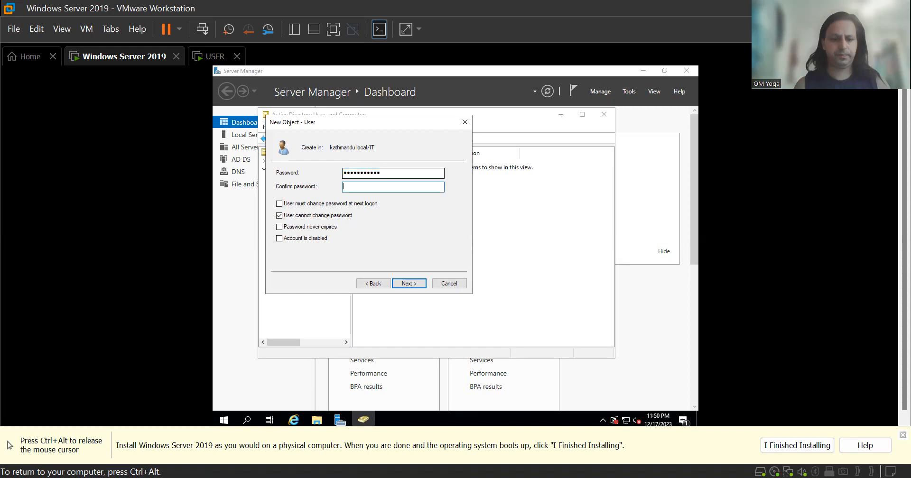
{"action": "type", "text": "••••••"}
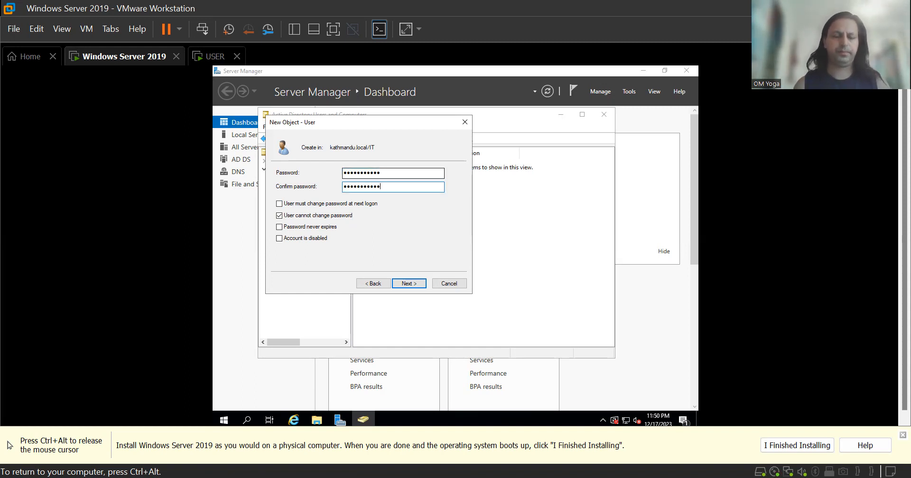
{"action": "left_click", "coordinate": [417, 285]}
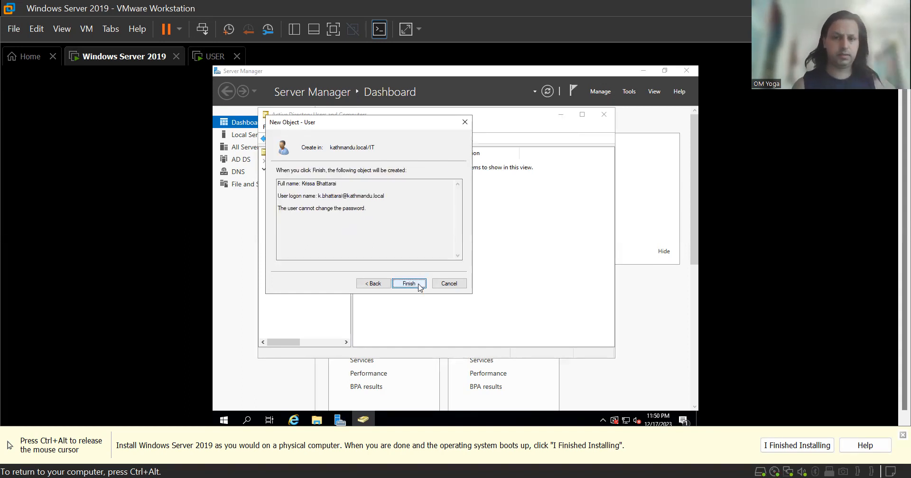
{"action": "left_click", "coordinate": [420, 286]}
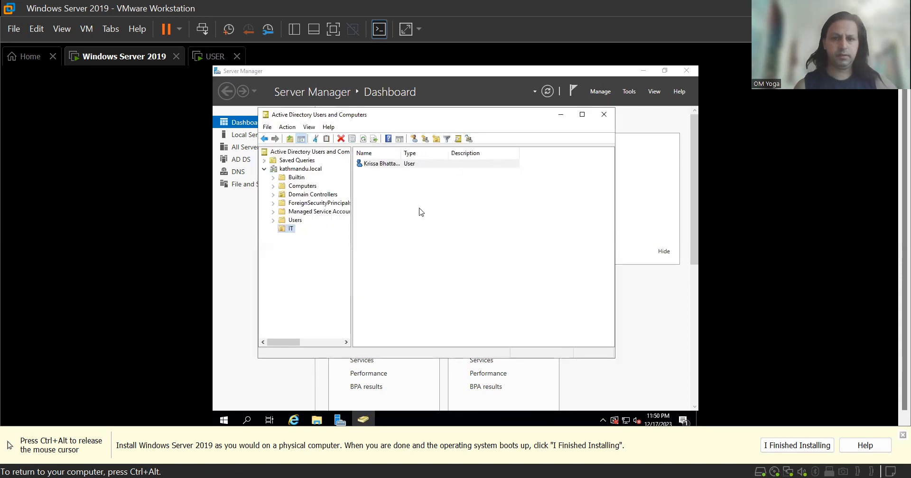
Open the new user's Properties dialog and drag it out of the way.
{"action": "left_click", "coordinate": [397, 165]}
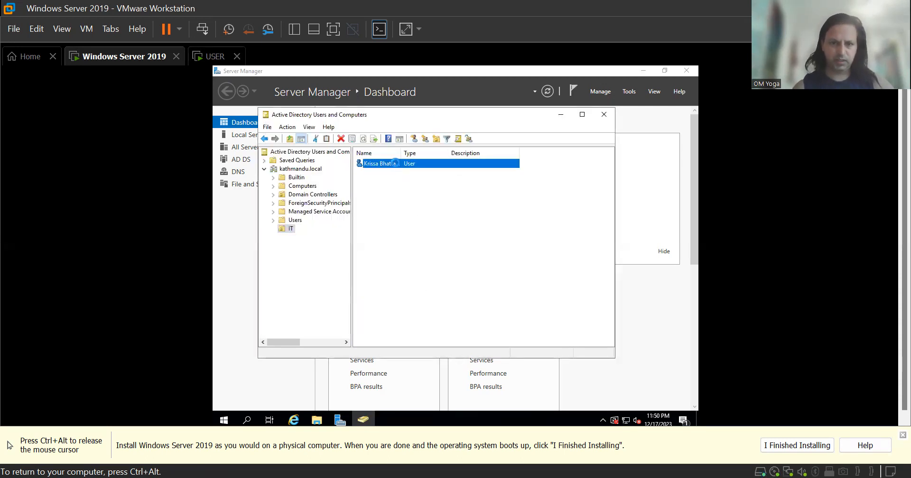
{"action": "right_click", "coordinate": [397, 164]}
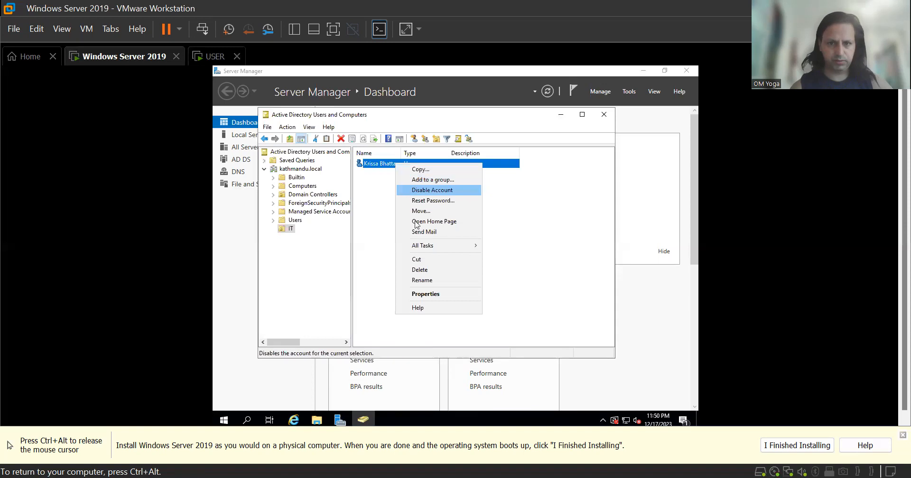
{"action": "left_click", "coordinate": [426, 294]}
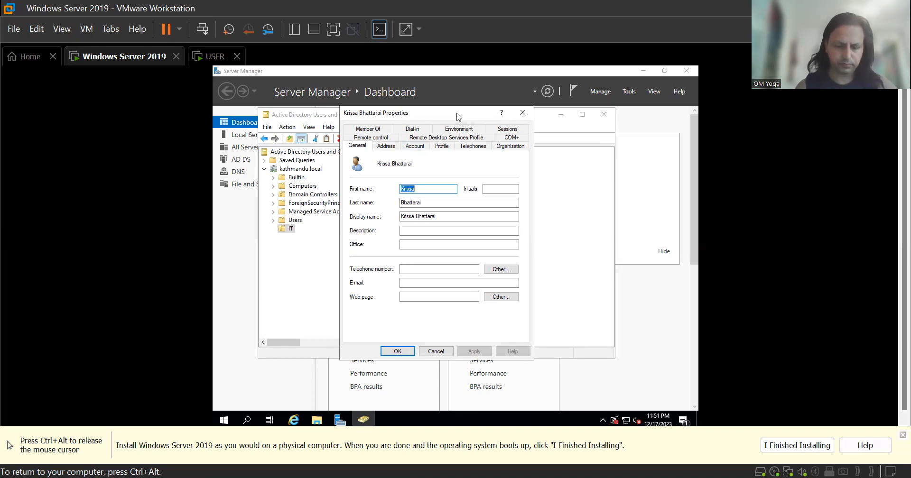
{"action": "left_click_drag", "start_coordinate": [458, 117], "coordinate": [510, 161]}
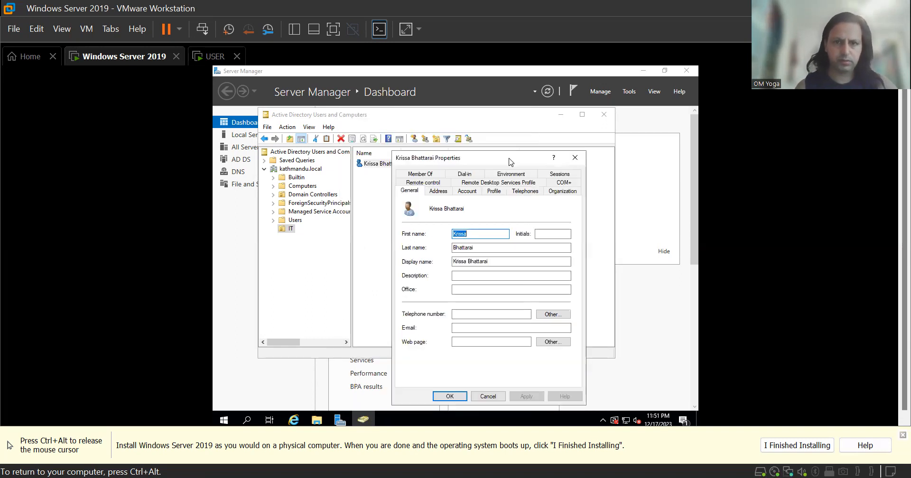
Enable View > Advanced Features and show the IT unit's contents.
{"action": "left_click", "coordinate": [309, 126]}
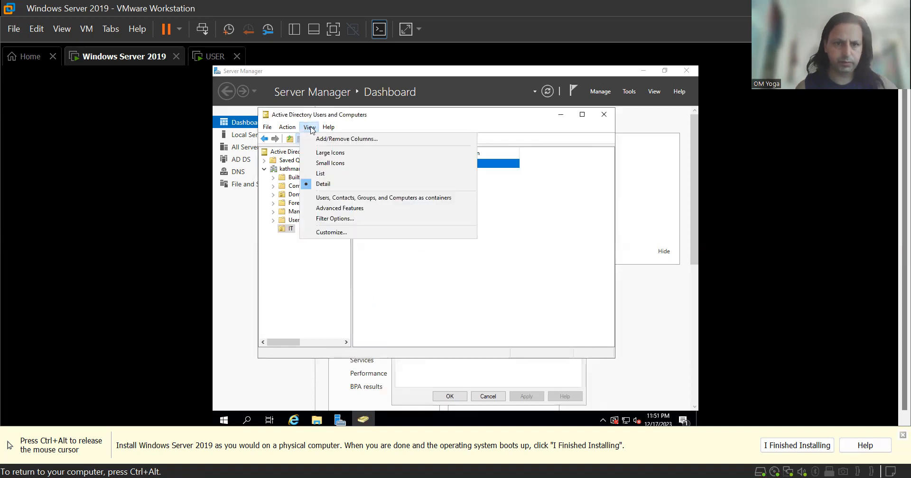
{"action": "left_click", "coordinate": [325, 209]}
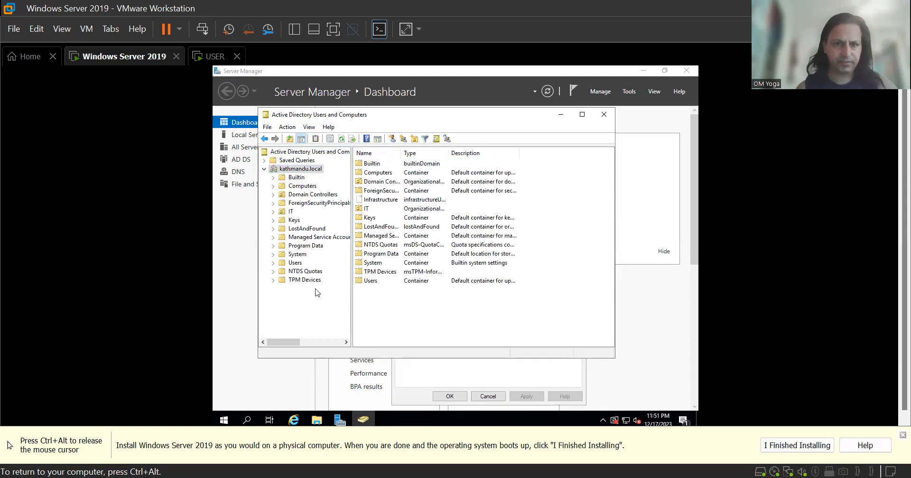
{"action": "left_click", "coordinate": [290, 213]}
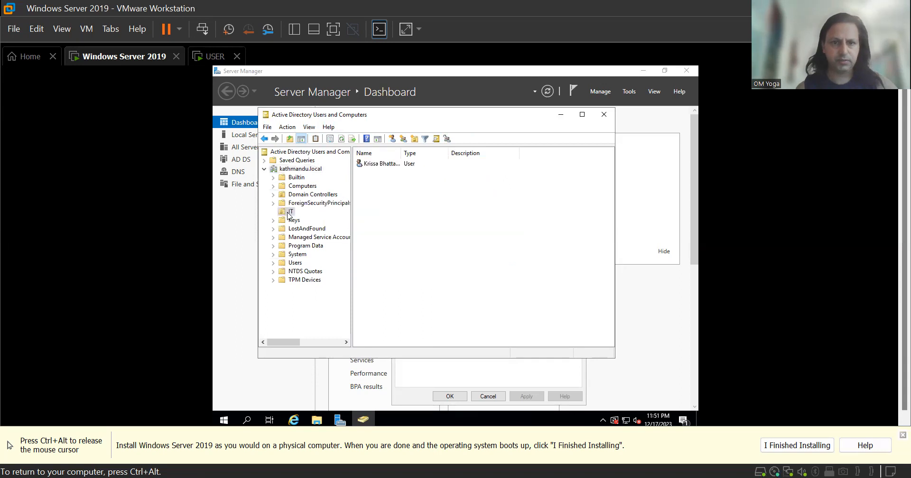
Add the IT user to the Administrators group under Member Of, then apply and close.
{"action": "double_click", "coordinate": [401, 165]}
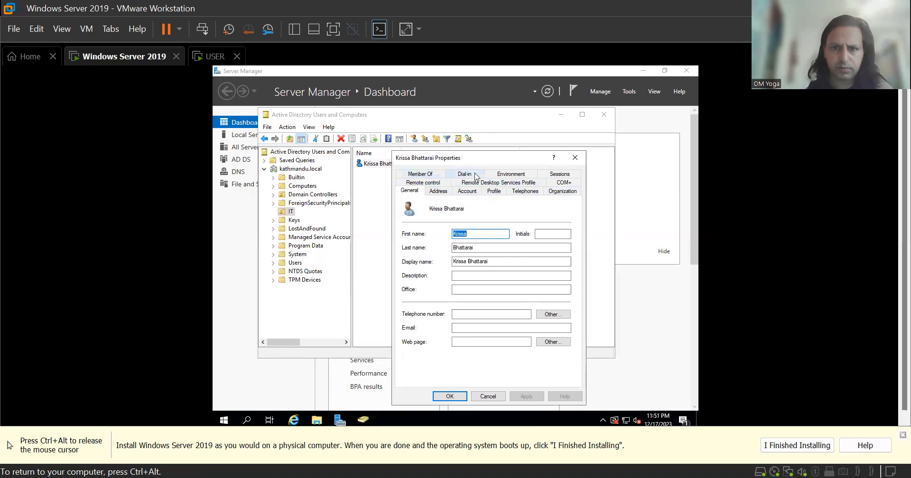
{"action": "left_click", "coordinate": [423, 174]}
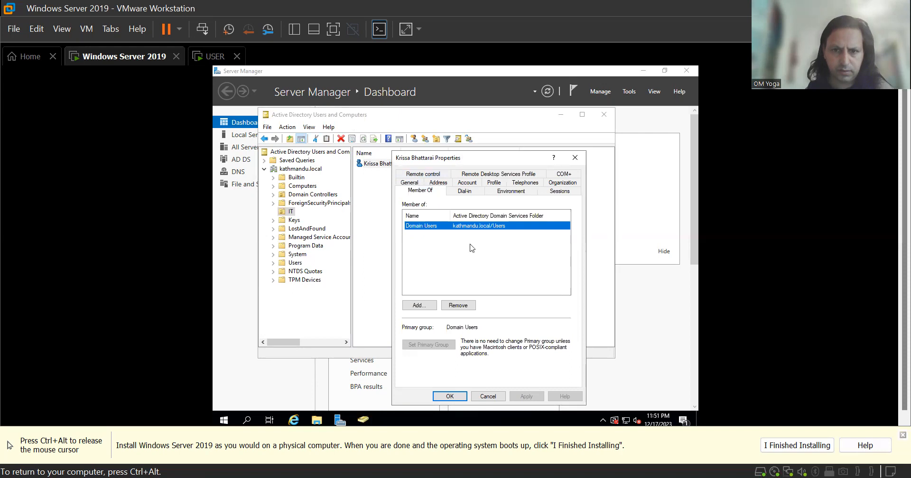
{"action": "left_click", "coordinate": [430, 306]}
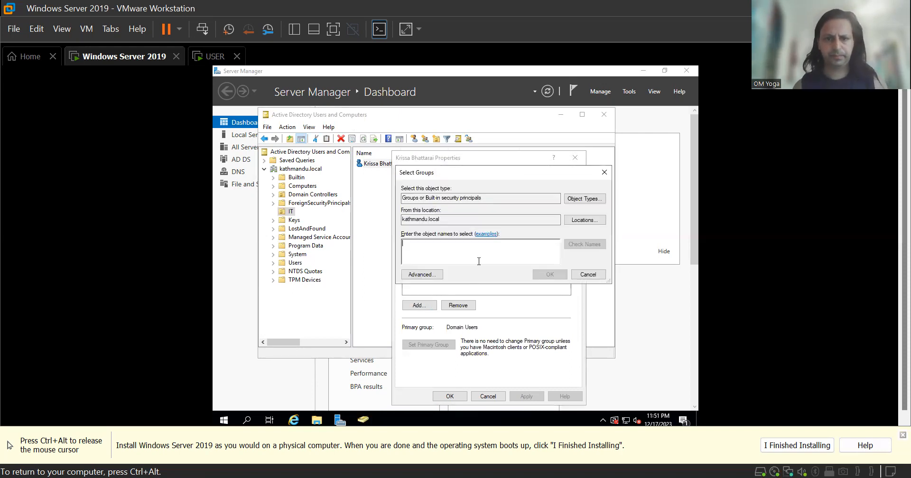
{"action": "type", "text": "administrat"}
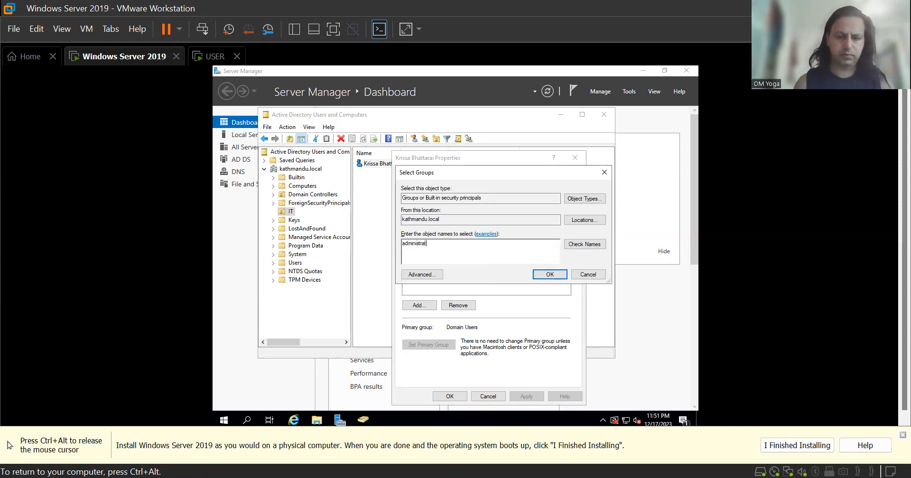
{"action": "type", "text": "or"}
{"action": "left_click", "coordinate": [588, 245]}
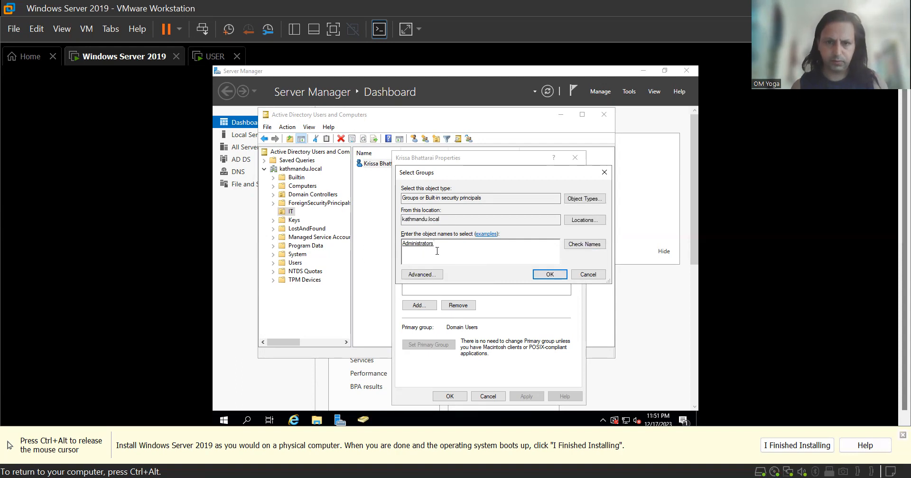
{"action": "left_click", "coordinate": [549, 275]}
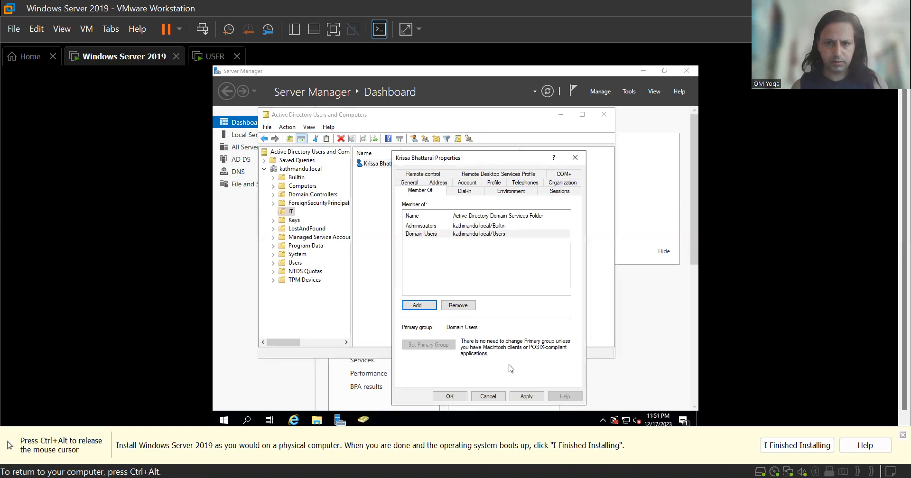
{"action": "left_click", "coordinate": [519, 396]}
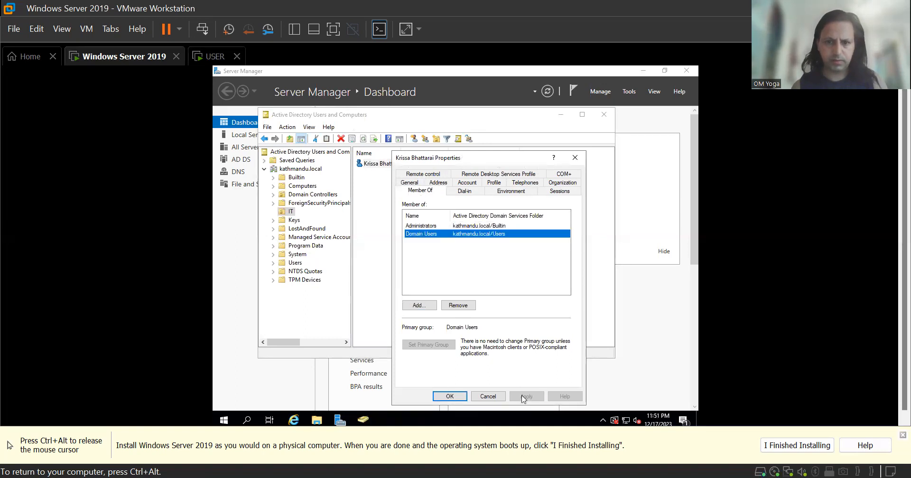
{"action": "left_click", "coordinate": [455, 397]}
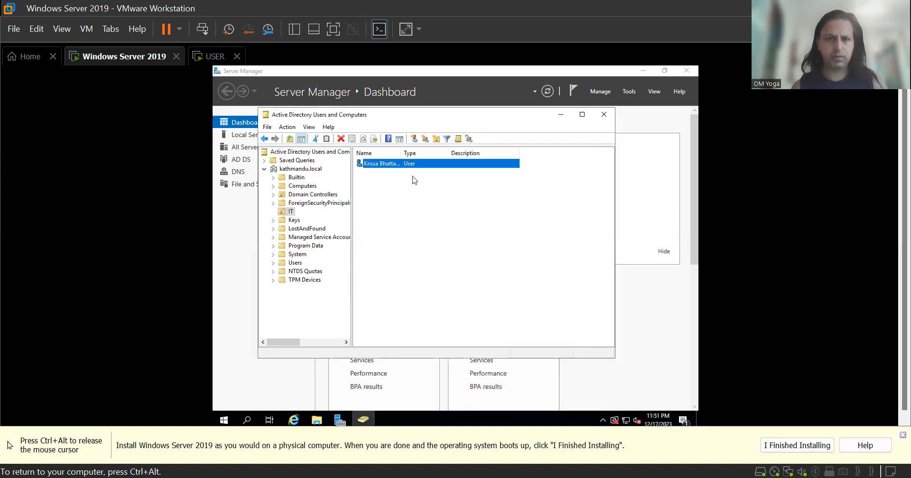
Confirm Advanced Features is on, then open the IT user's Properties again.
{"action": "left_click", "coordinate": [309, 127]}
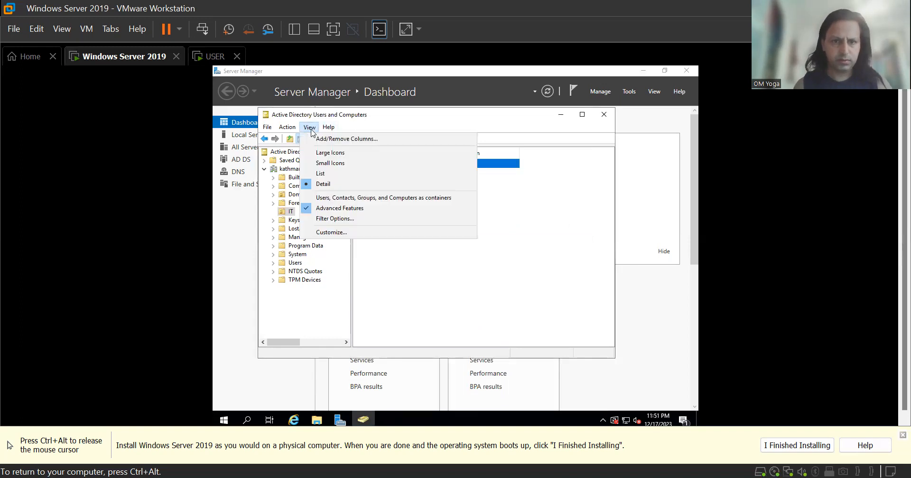
{"action": "left_click", "coordinate": [422, 263]}
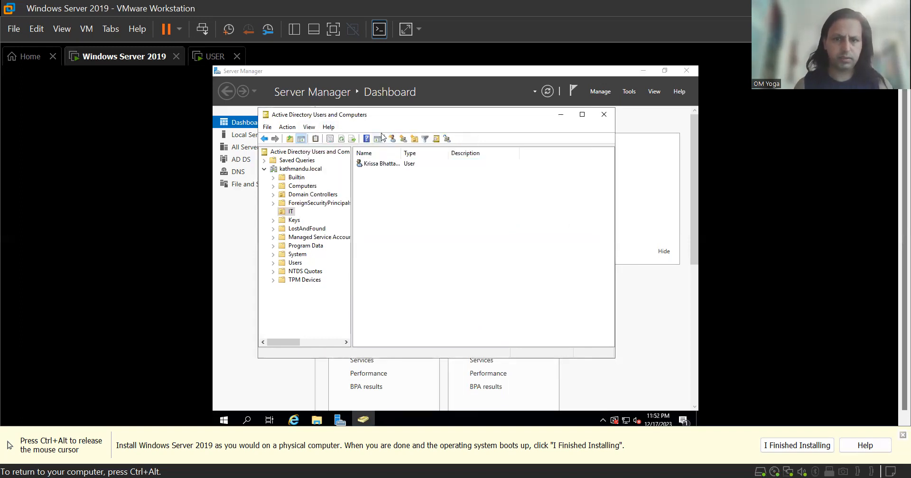
{"action": "left_click", "coordinate": [386, 163]}
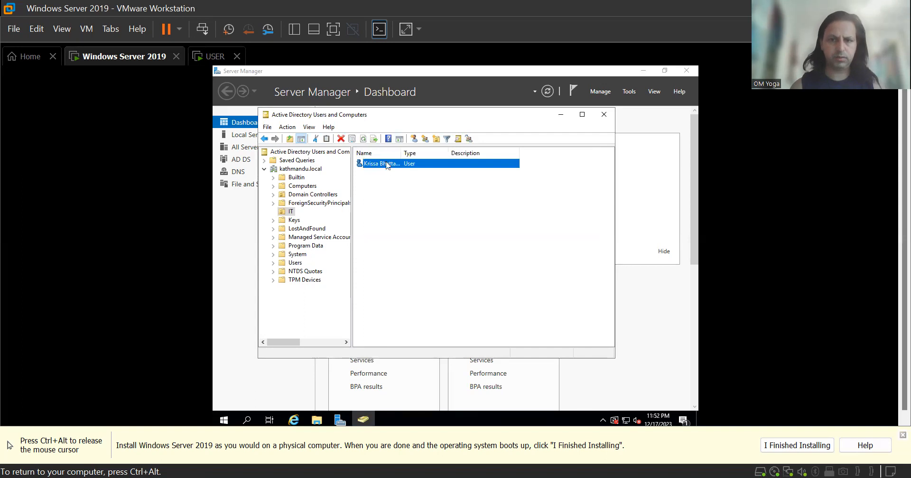
{"action": "right_click", "coordinate": [386, 165]}
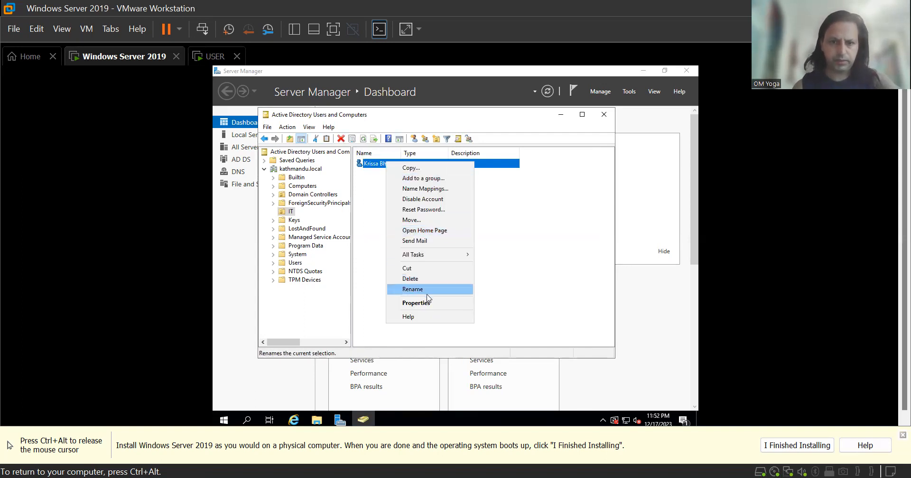
{"action": "left_click", "coordinate": [427, 303]}
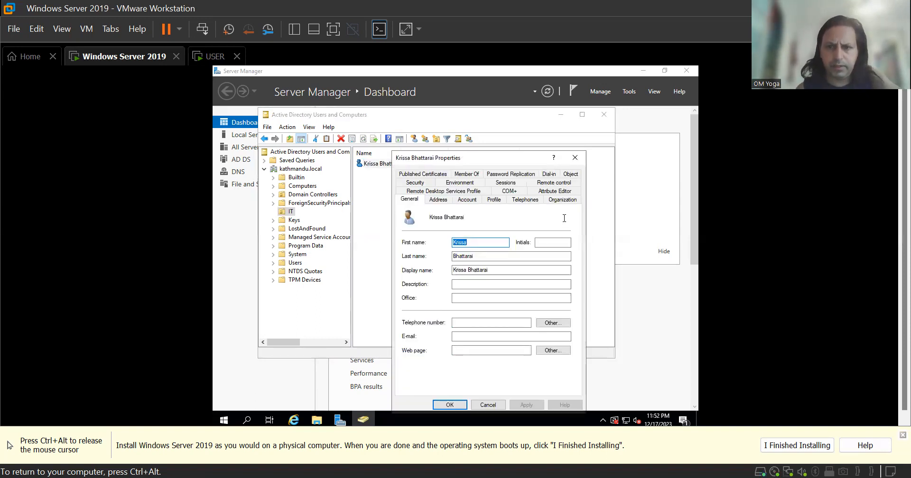
Set the user's employeeID attribute value in the Attribute Editor.
{"action": "left_click", "coordinate": [553, 192]}
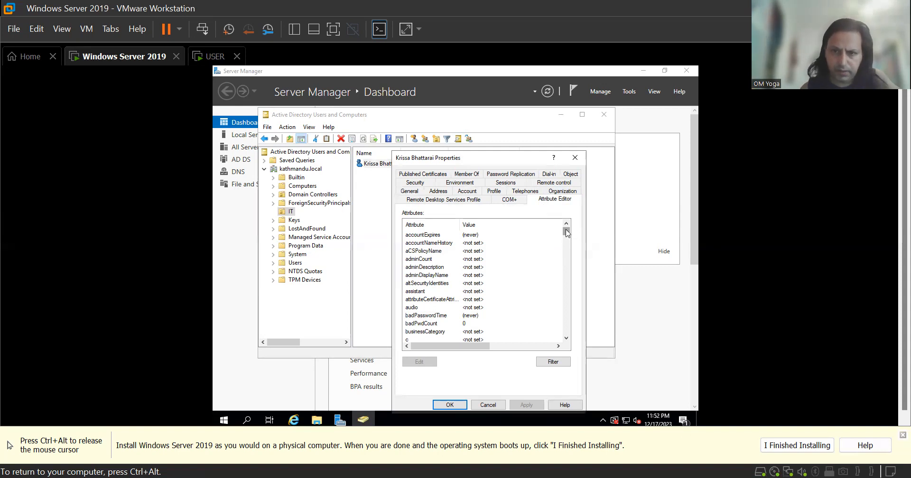
{"action": "mouse_move", "coordinate": [568, 232]}
{"action": "left_mouse_down"}
{"action": "mouse_move", "coordinate": [567, 241]}
{"action": "mouse_move", "coordinate": [566, 231]}
{"action": "left_mouse_up"}
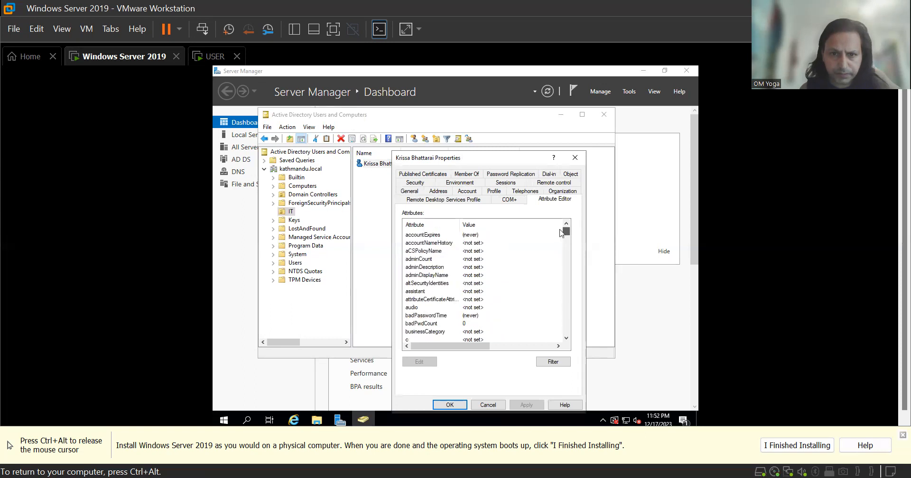
{"action": "scroll", "coordinate": [556, 241], "scroll_direction": "down", "scroll_amount": 8}
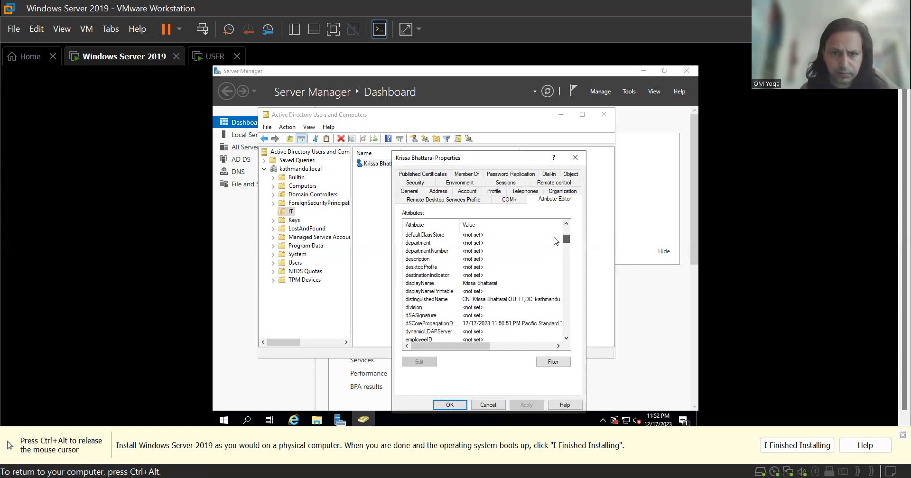
{"action": "left_click", "coordinate": [451, 253]}
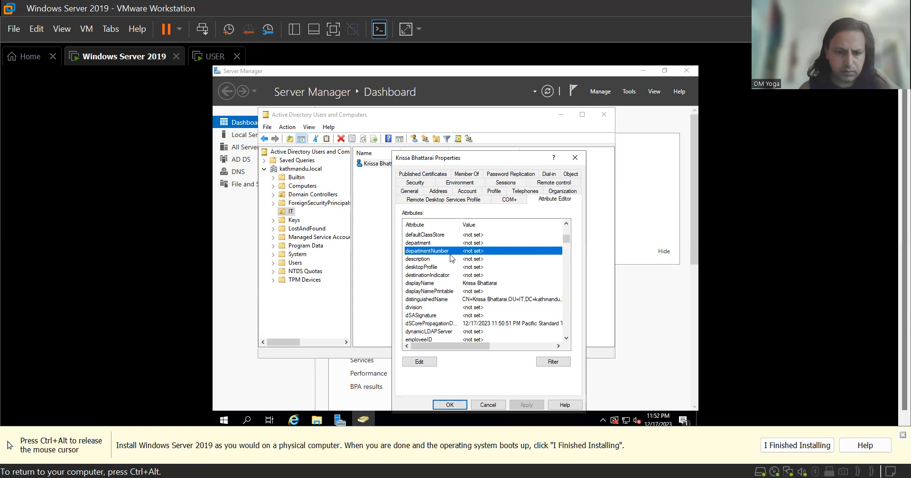
{"action": "key", "text": "e"}
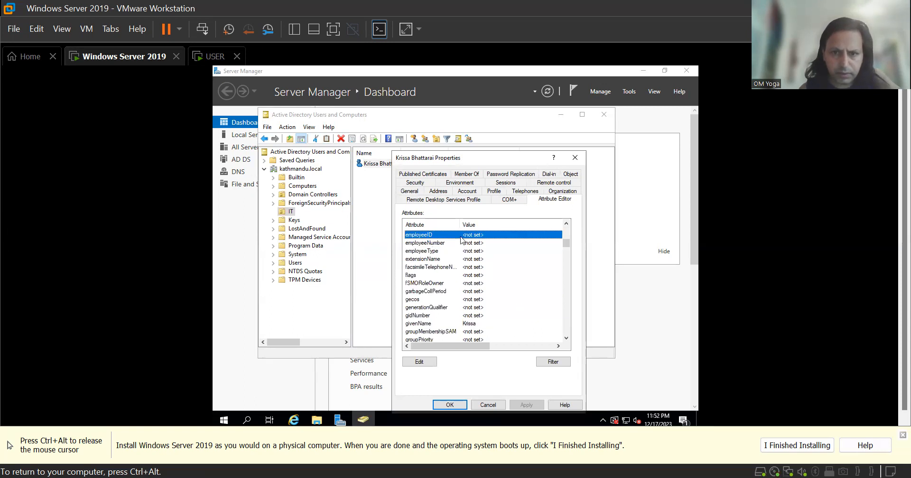
{"action": "double_click", "coordinate": [473, 235]}
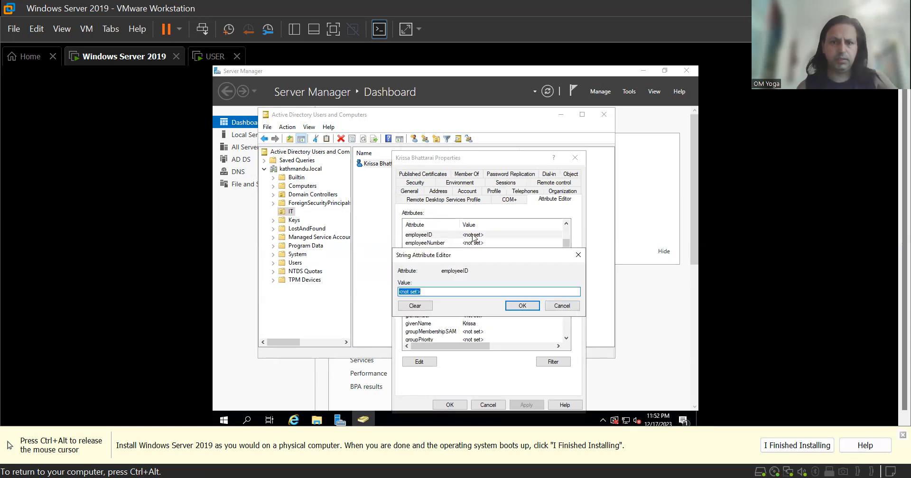
{"action": "type", "text": "1111"}
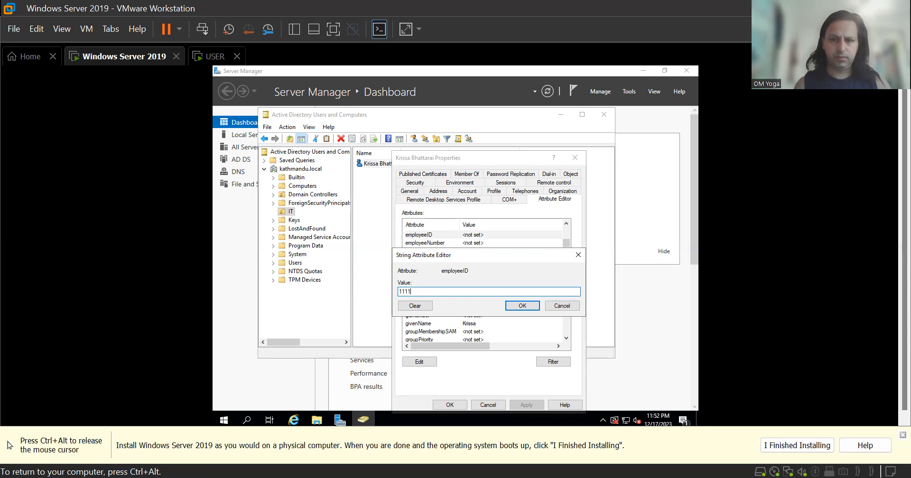
{"action": "left_click", "coordinate": [530, 306]}
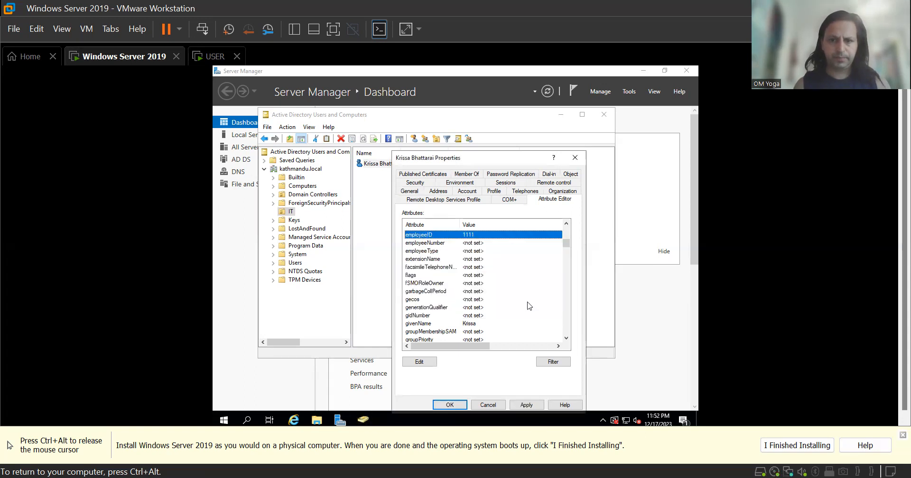
Set employeeType to Fulltime, then apply and close the Properties dialog.
{"action": "double_click", "coordinate": [462, 251]}
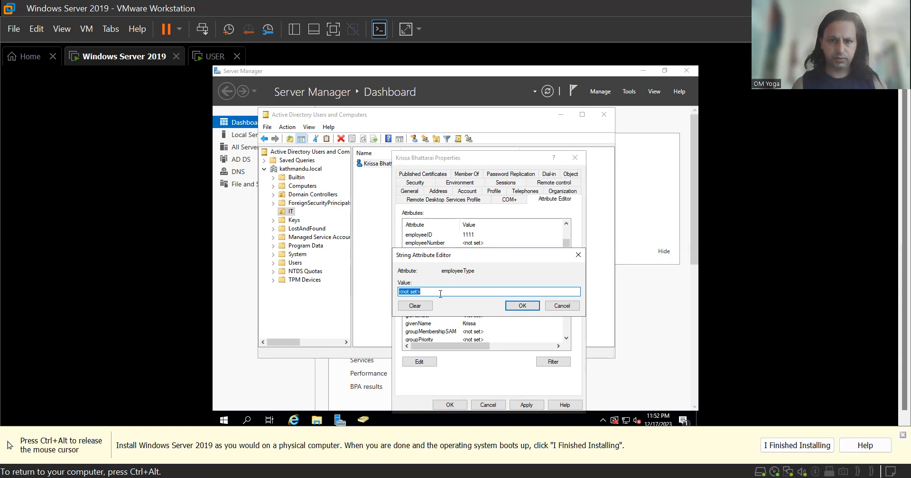
{"action": "type", "text": "Fulltime"}
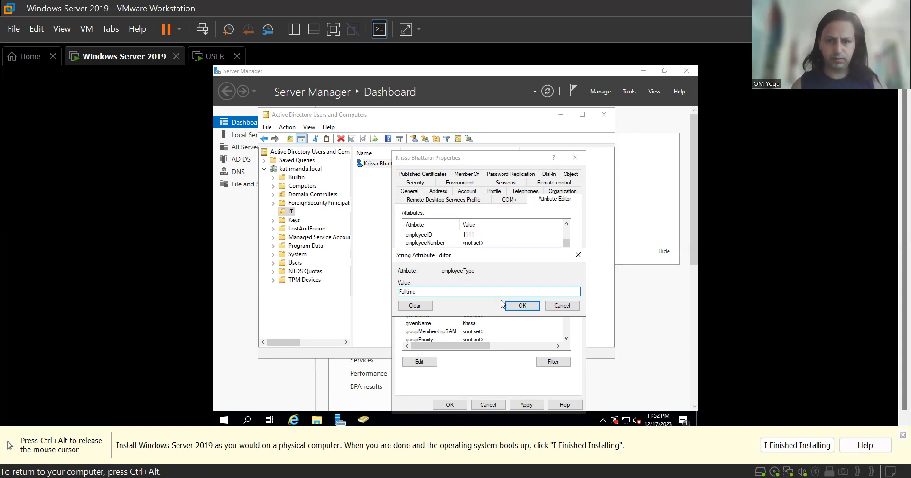
{"action": "left_click", "coordinate": [522, 305]}
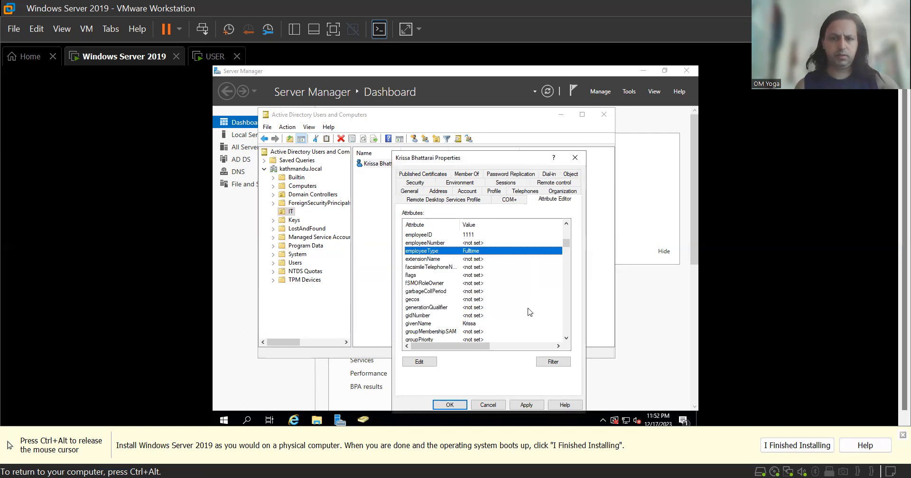
{"action": "left_click", "coordinate": [522, 405]}
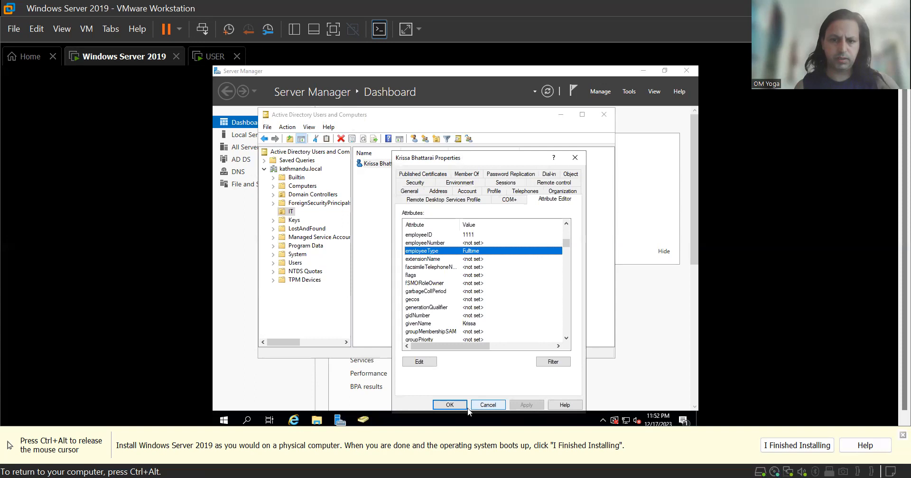
{"action": "left_click", "coordinate": [452, 407]}
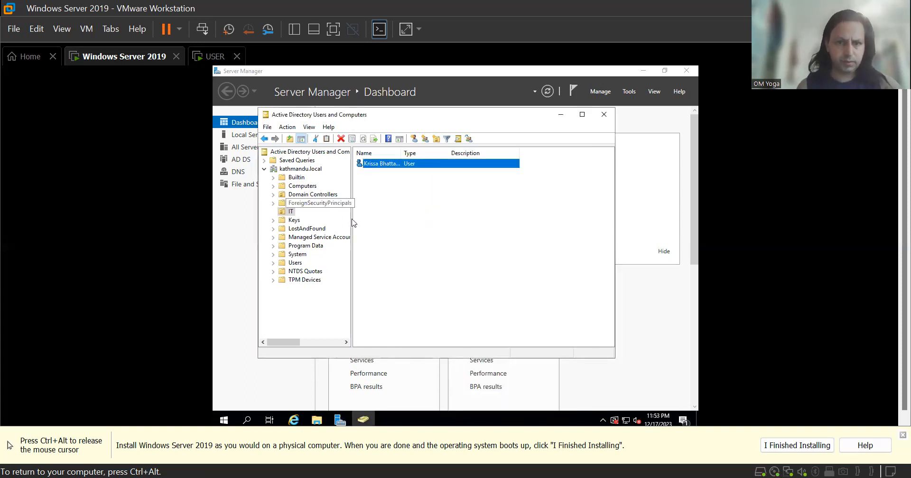
Reopen the IT user's properties and check its Member Of groups.
{"action": "left_click", "coordinate": [295, 262]}
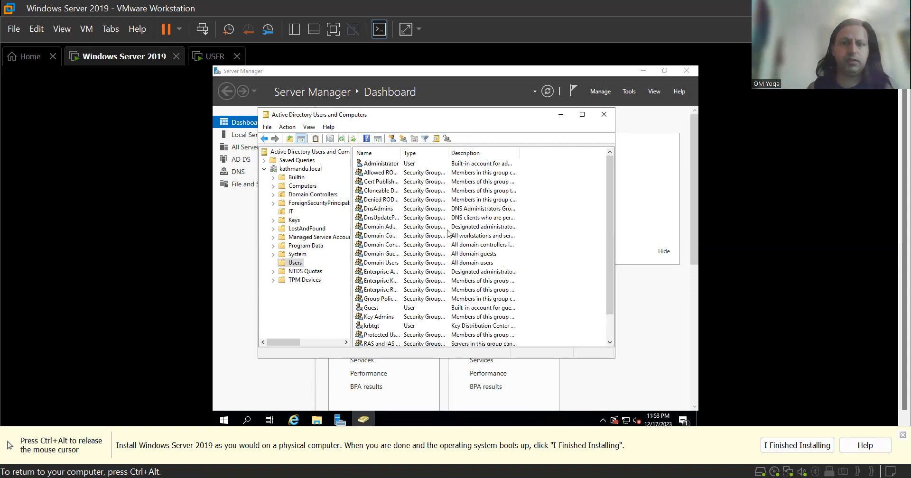
{"action": "left_click", "coordinate": [292, 212]}
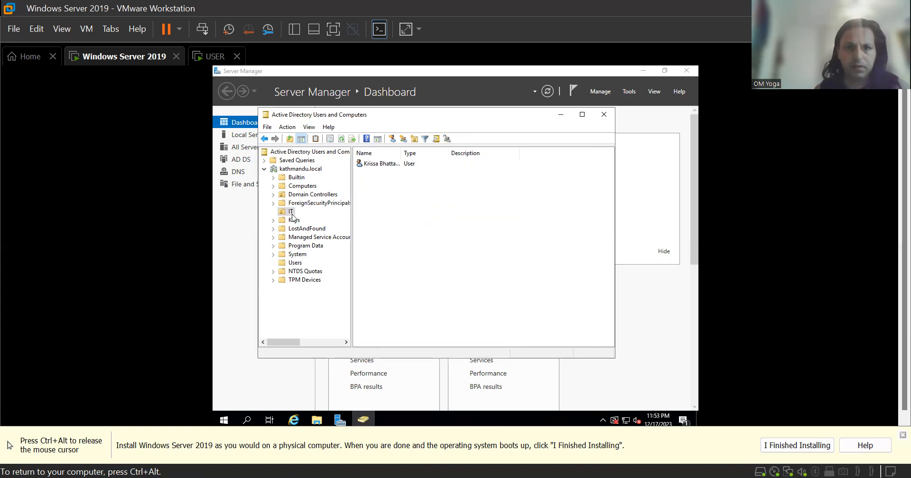
{"action": "left_click", "coordinate": [395, 164]}
{"action": "double_click", "coordinate": [395, 165]}
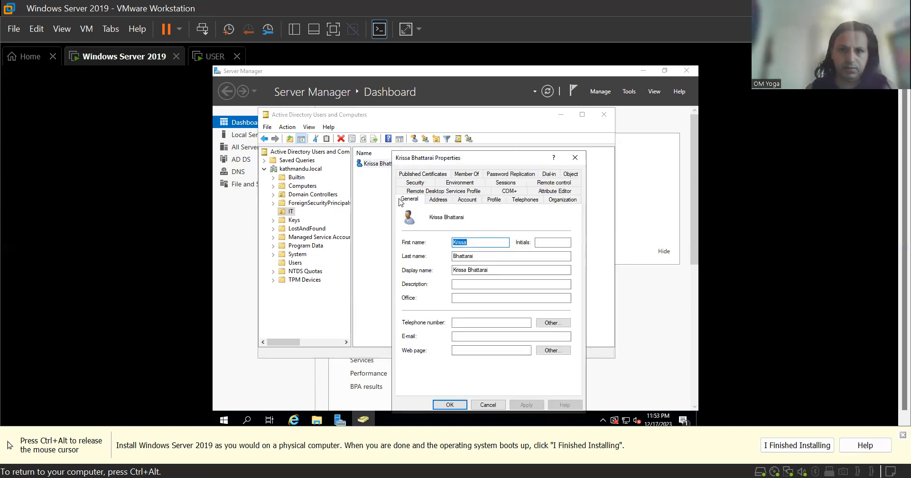
{"action": "left_click", "coordinate": [469, 174]}
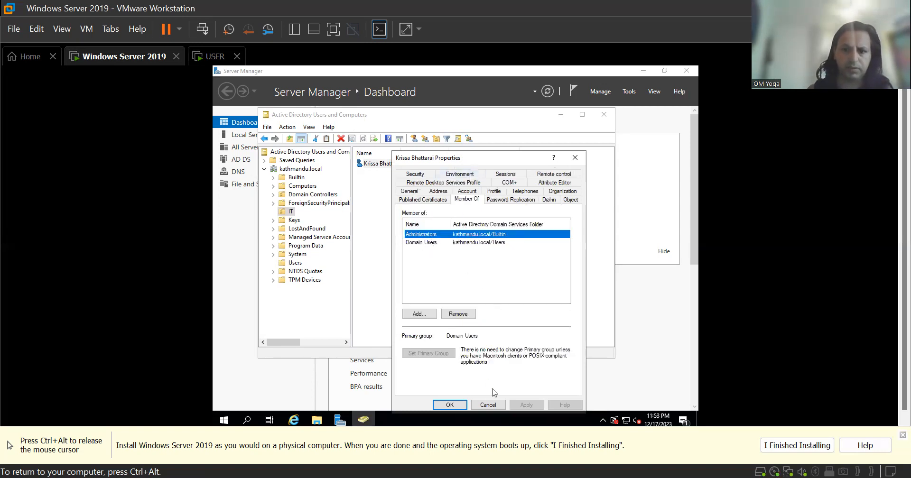
Close the user's properties and Active Directory Users and Computers, then minimize Server Manager.
{"action": "left_click", "coordinate": [488, 405]}
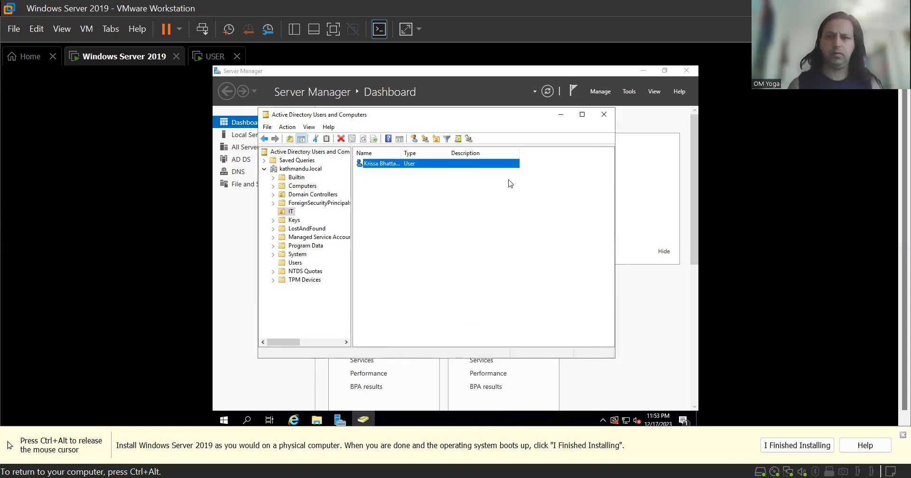
{"action": "left_click", "coordinate": [603, 113]}
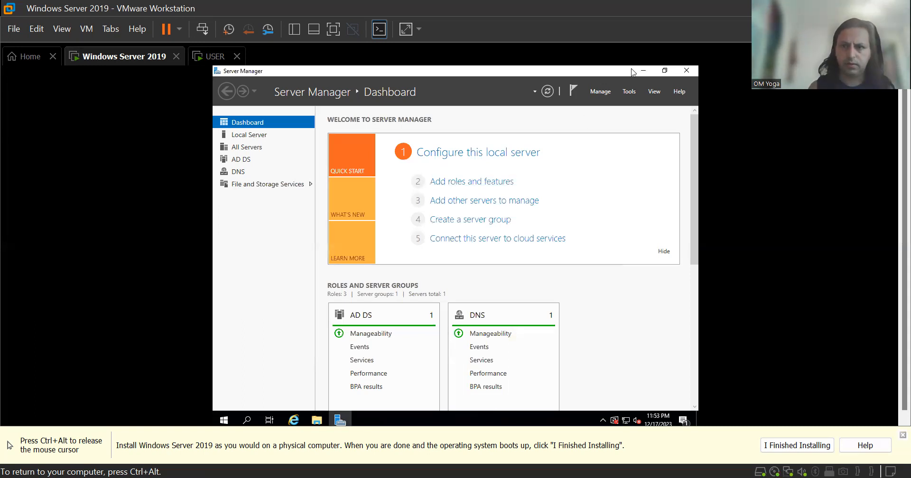
{"action": "left_click", "coordinate": [645, 71]}
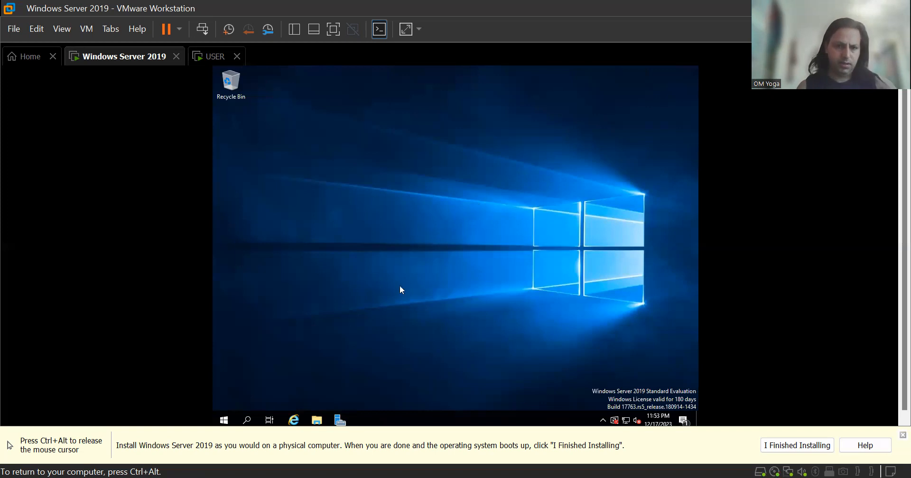
Open This PC, choose Install VMware Tools from the VM menu, and launch DVD Drive (D:).
{"action": "left_click", "coordinate": [317, 419]}
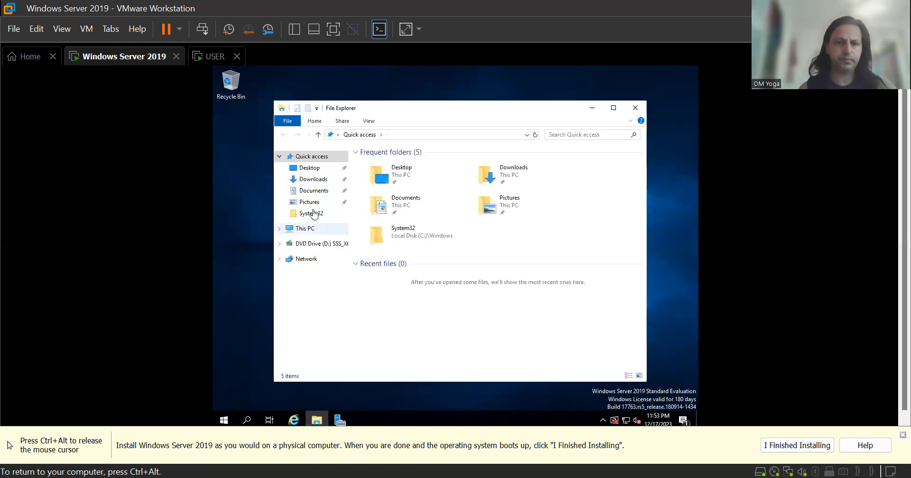
{"action": "left_click", "coordinate": [309, 232]}
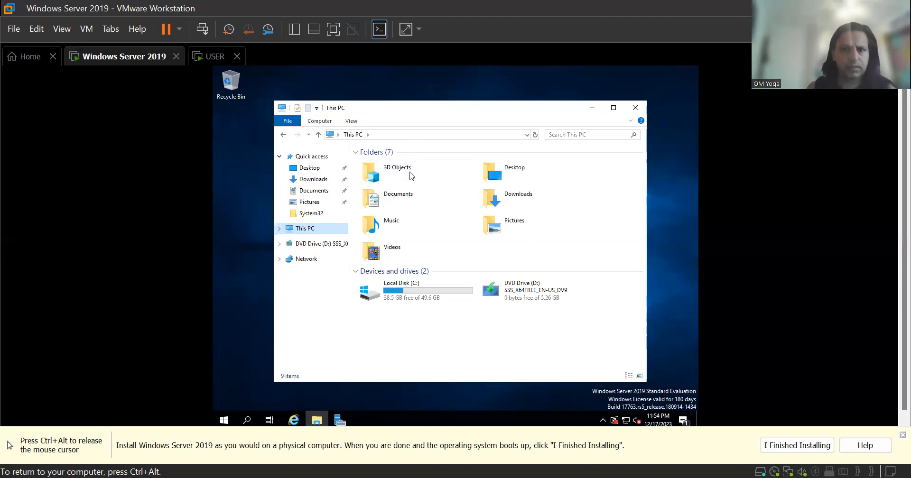
{"action": "left_click", "coordinate": [84, 32]}
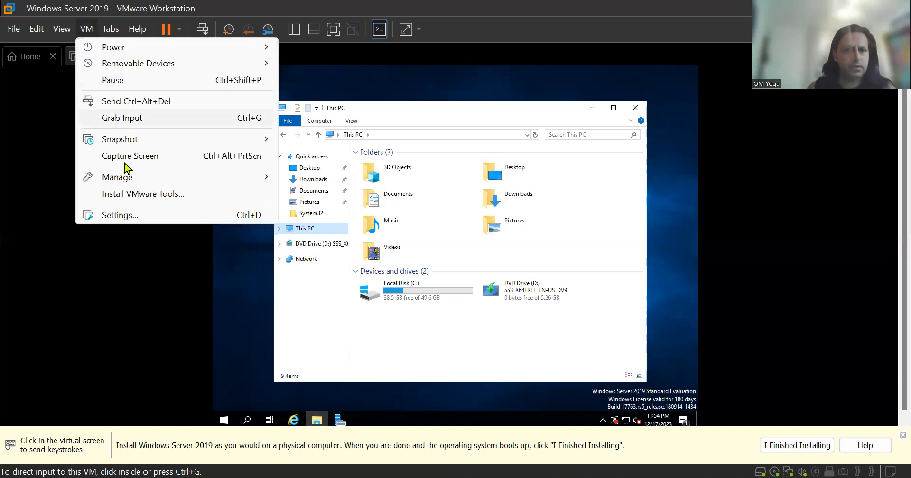
{"action": "left_click", "coordinate": [132, 193]}
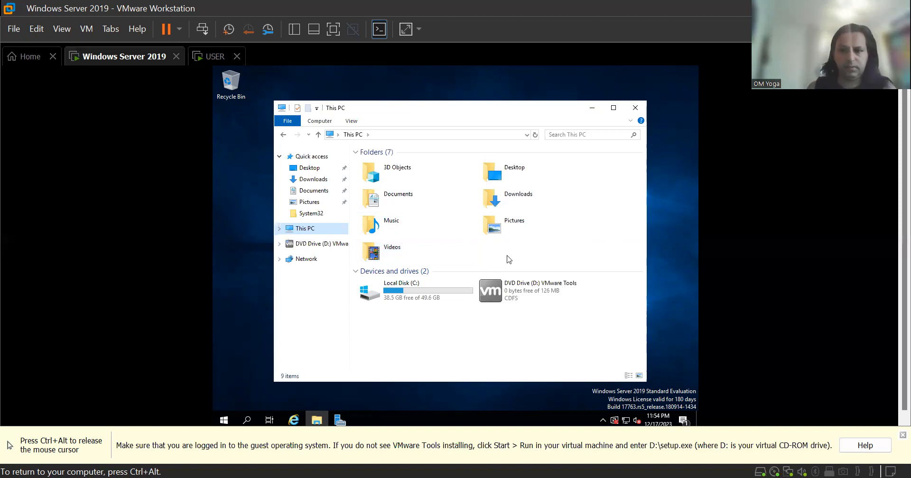
{"action": "left_click", "coordinate": [530, 302]}
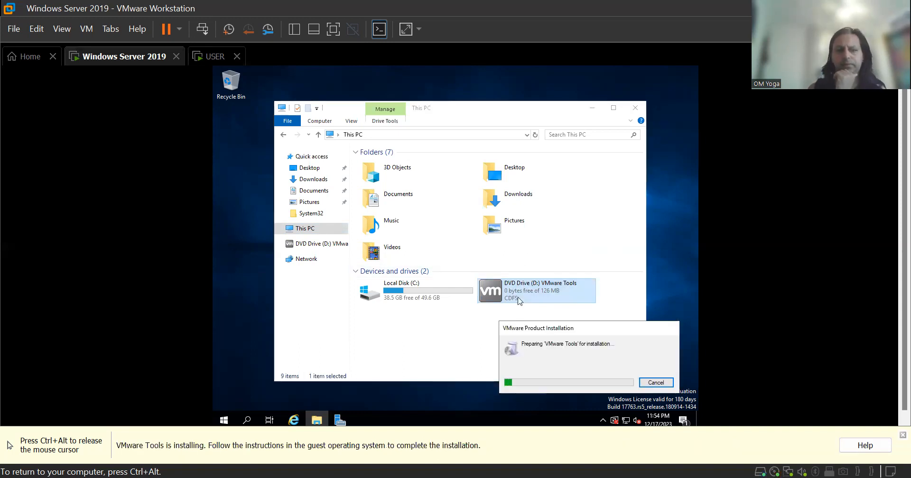
Wait for the VMware Tools preparation to finish, then minimize the This PC window.
{"action": "key", "text": "ctrl+alt"}
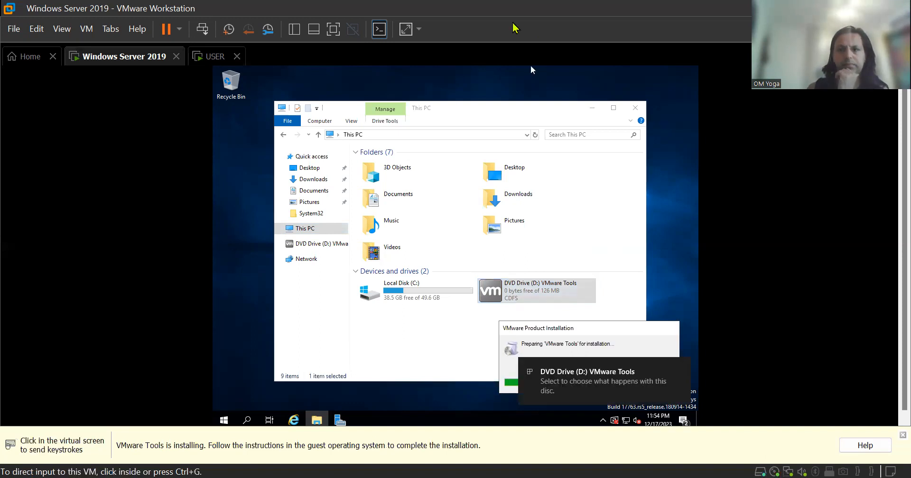
{"action": "left_click", "coordinate": [513, 24]}
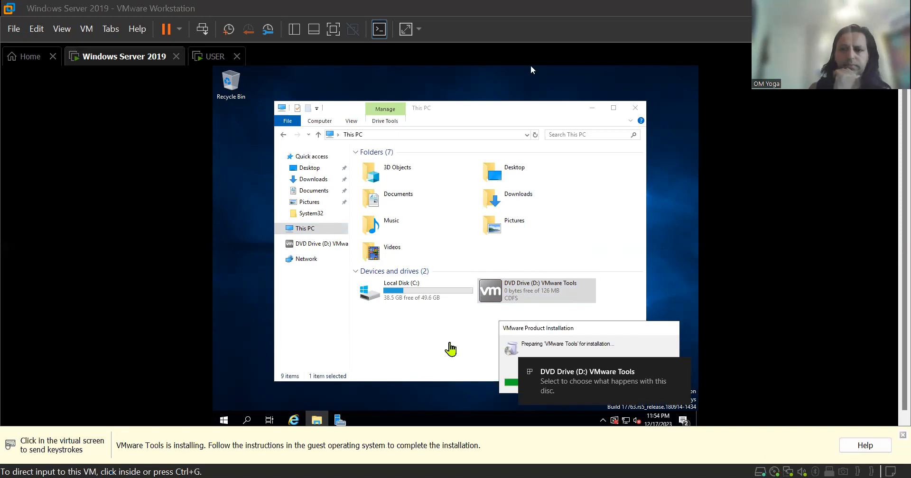
{"action": "left_click", "coordinate": [530, 69]}
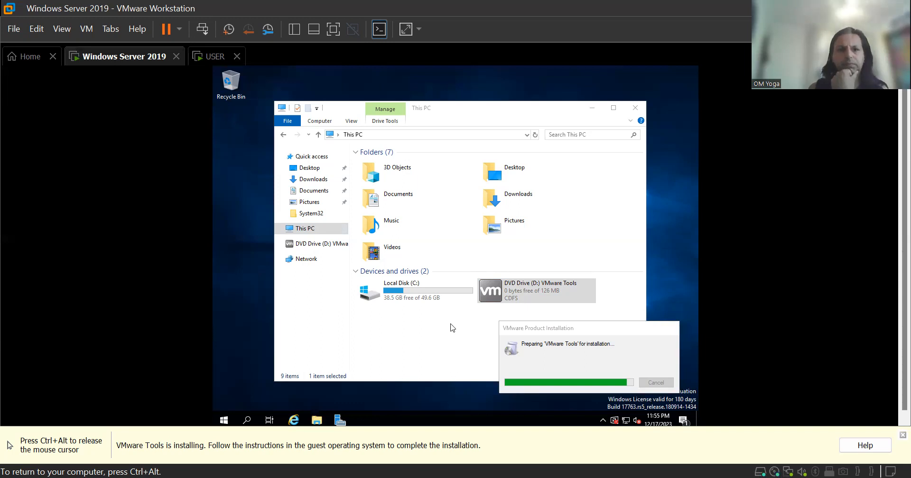
{"action": "key", "text": "ctrl+alt"}
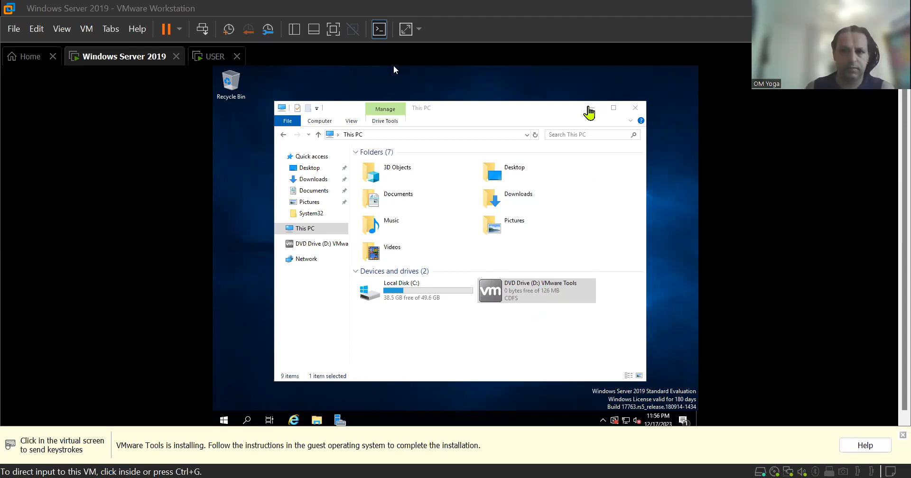
{"action": "left_click", "coordinate": [394, 67]}
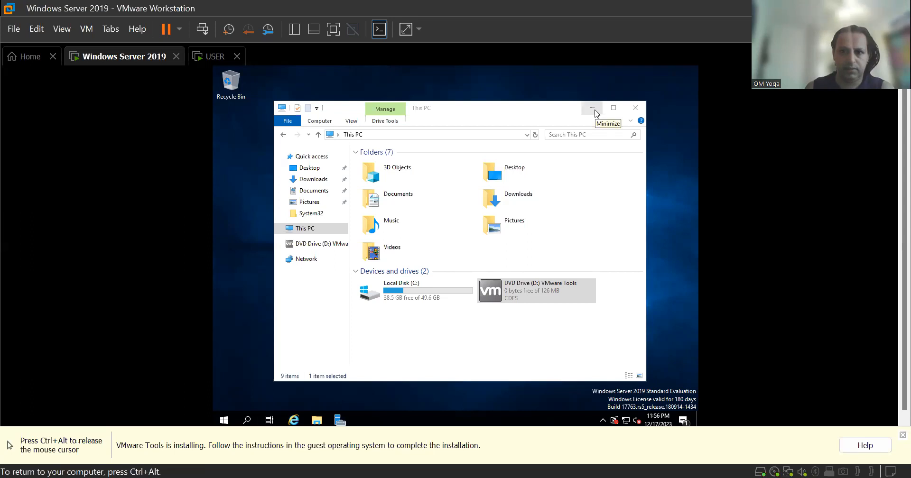
{"action": "left_click", "coordinate": [592, 108]}
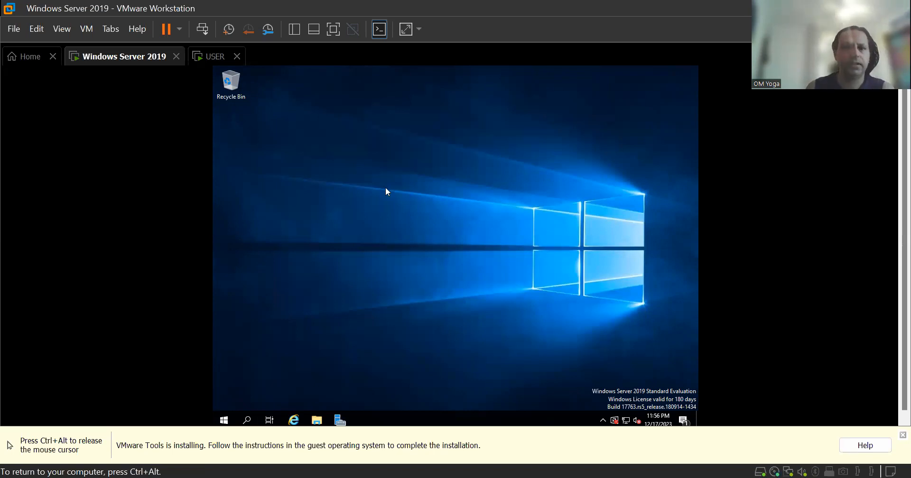
{"action": "key", "text": "ctrl+alt"}
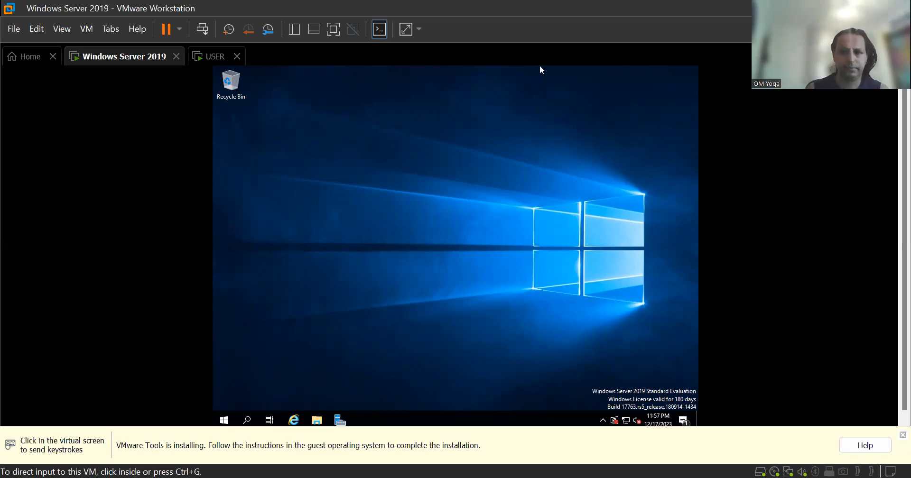
Run VMware Tools Setup with the Typical setup type through to Finish.
{"action": "left_click", "coordinate": [639, 315]}
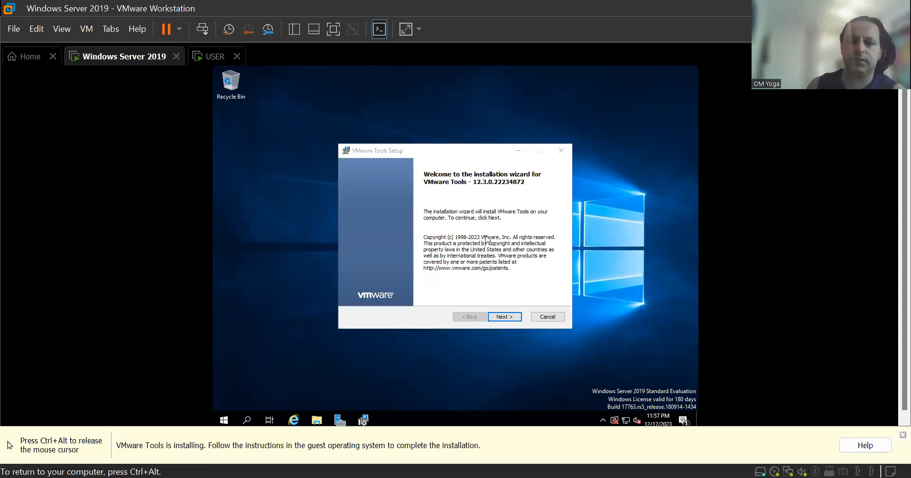
{"action": "left_click", "coordinate": [502, 319]}
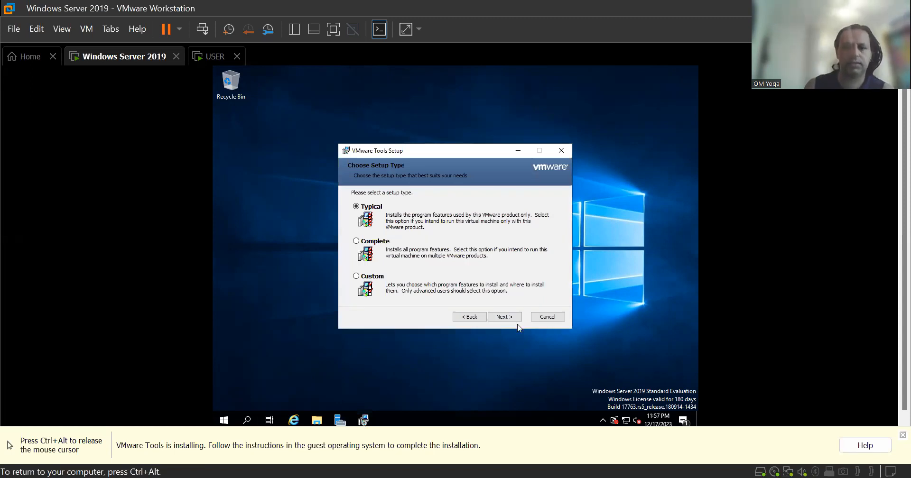
{"action": "left_click", "coordinate": [514, 322]}
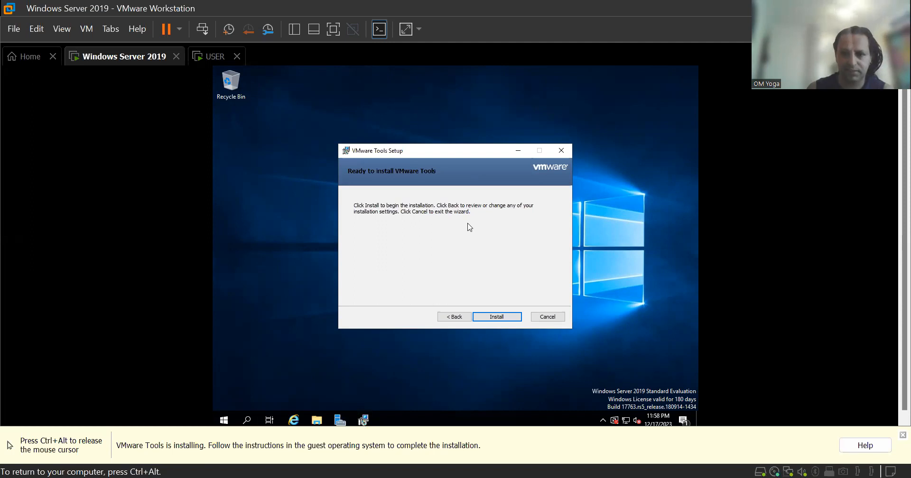
{"action": "left_click", "coordinate": [505, 320]}
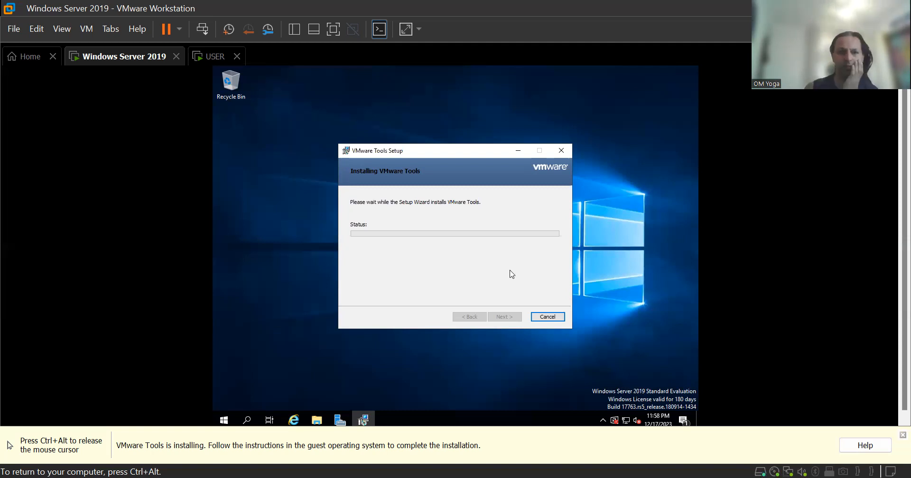
{"action": "key", "text": "ctrl+alt"}
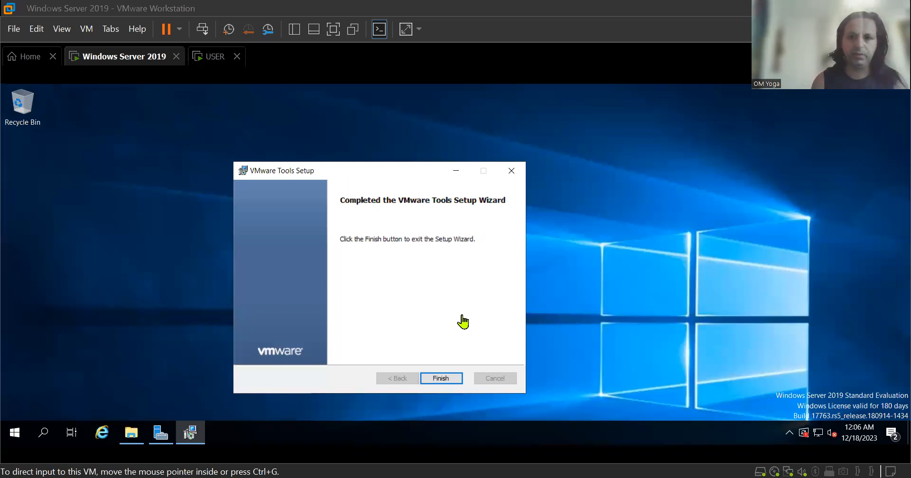
{"action": "left_click", "coordinate": [445, 380]}
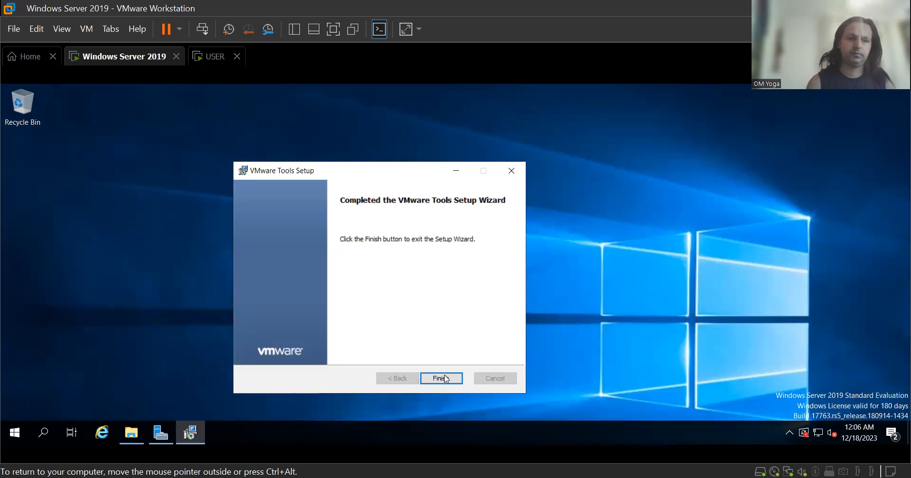
{"action": "left_click", "coordinate": [446, 378]}
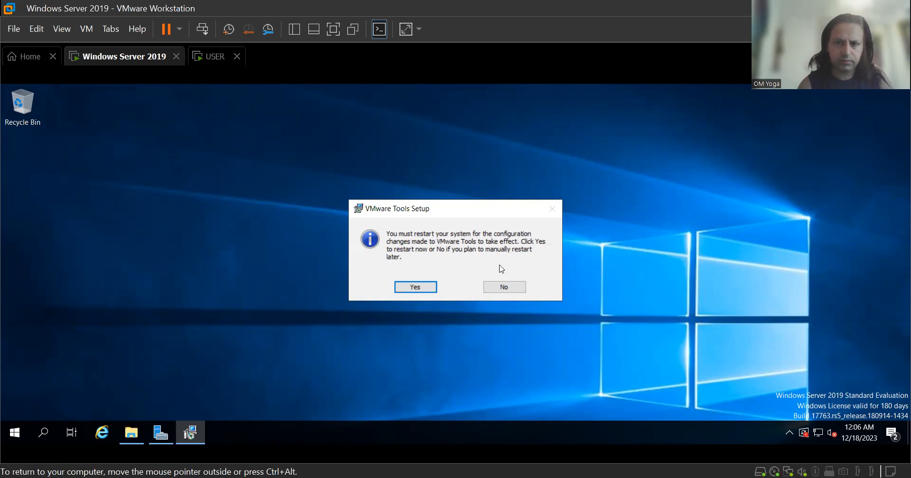
Decline the restart, paste a 'download - Copy' image onto the server desktop, and switch to the USER VM.
{"action": "left_click", "coordinate": [514, 288]}
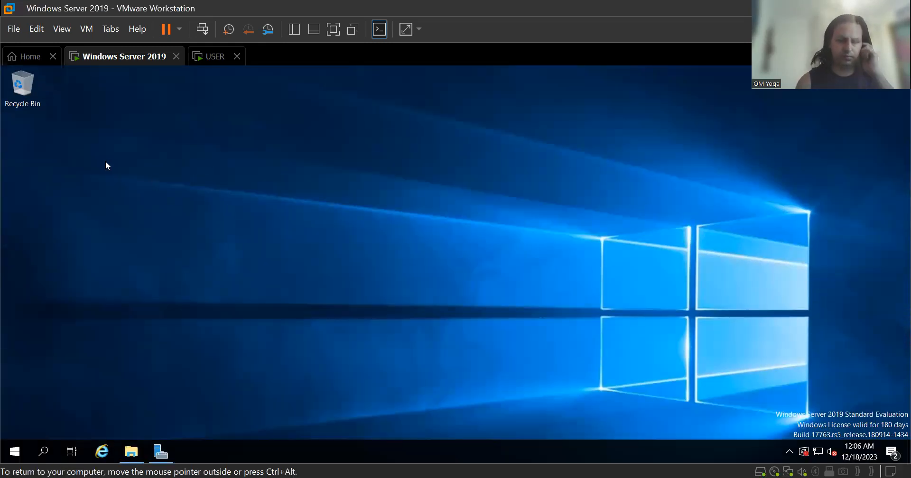
{"action": "right_click", "coordinate": [106, 162]}
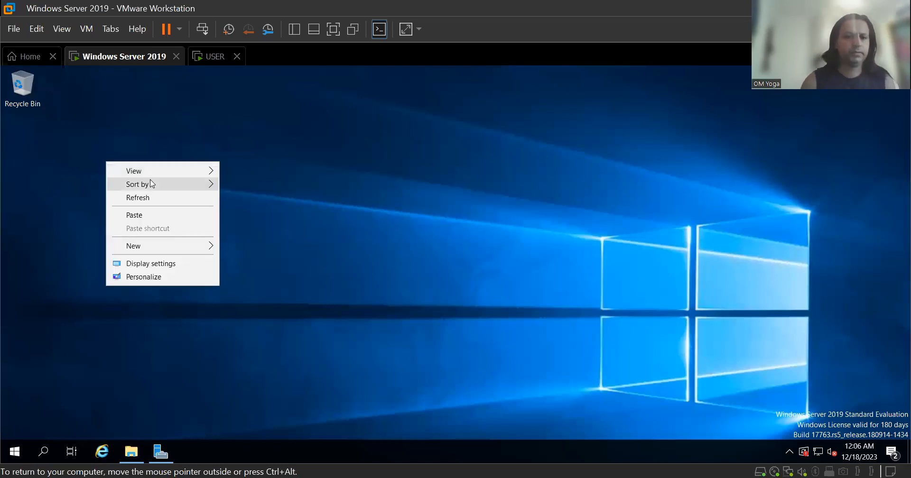
{"action": "left_click", "coordinate": [153, 216]}
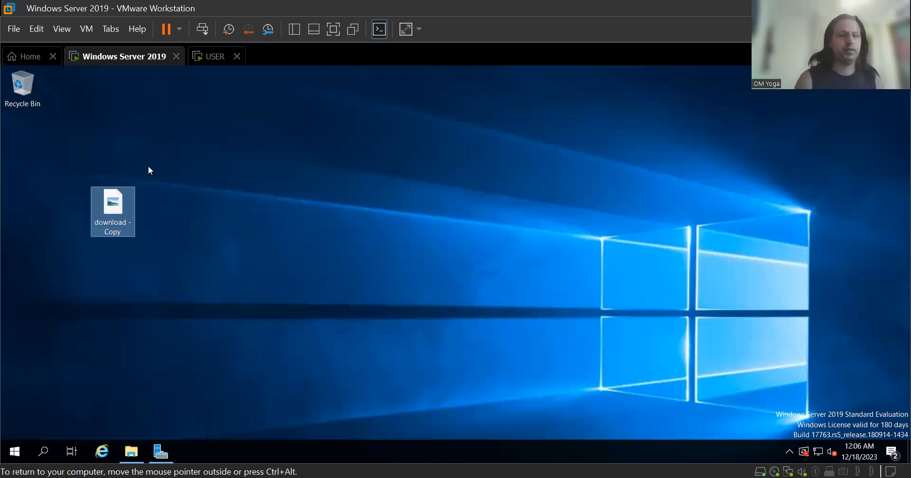
{"action": "left_click", "coordinate": [216, 172]}
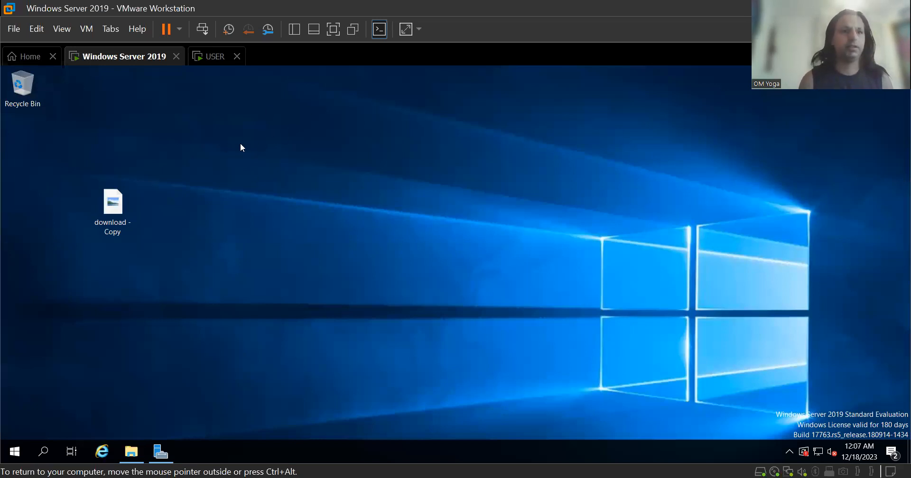
{"action": "left_click", "coordinate": [222, 60]}
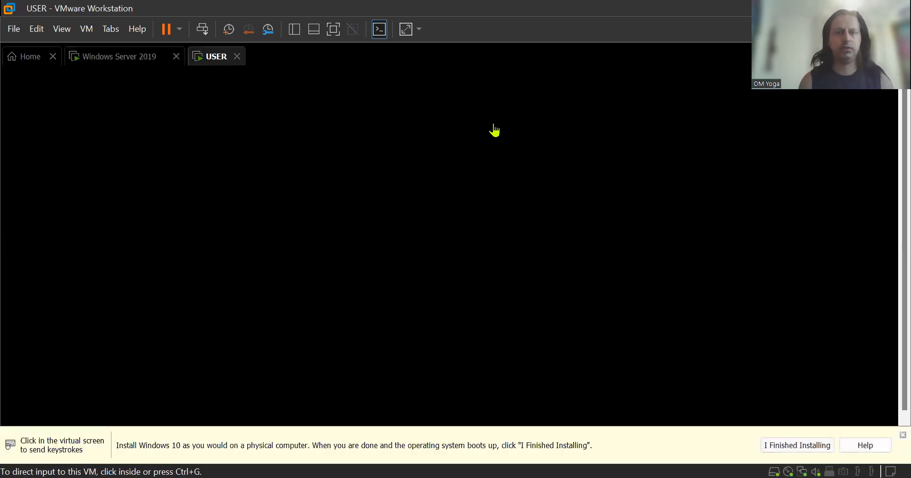
Unlock the USER machine with its PIN and open File Explorer at This PC.
{"action": "left_click", "coordinate": [492, 168]}
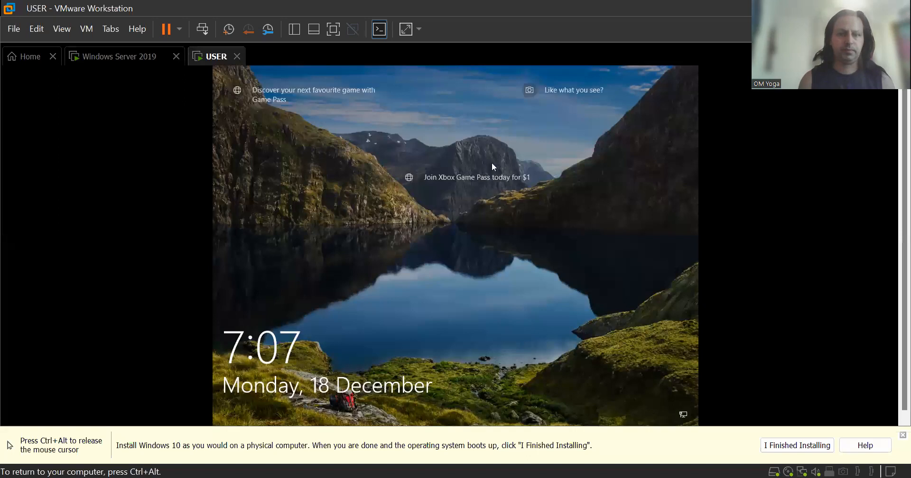
{"action": "left_click", "coordinate": [453, 308]}
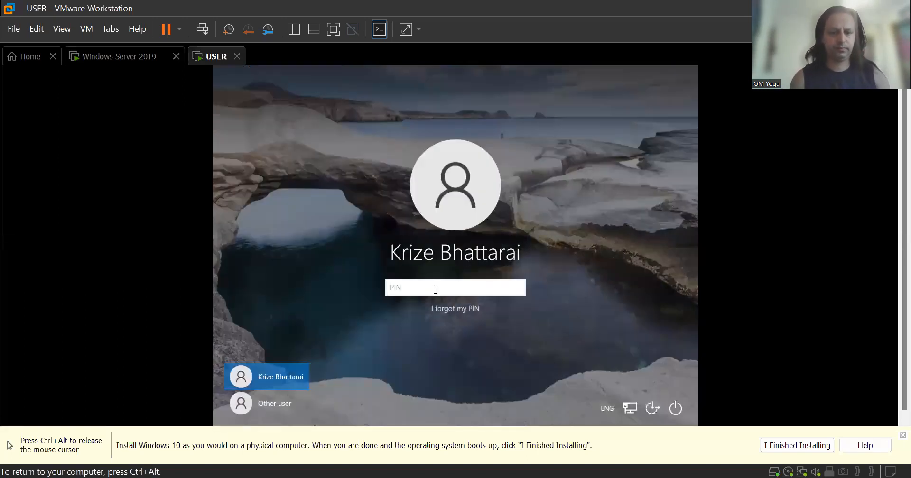
{"action": "type", "text": "••••"}
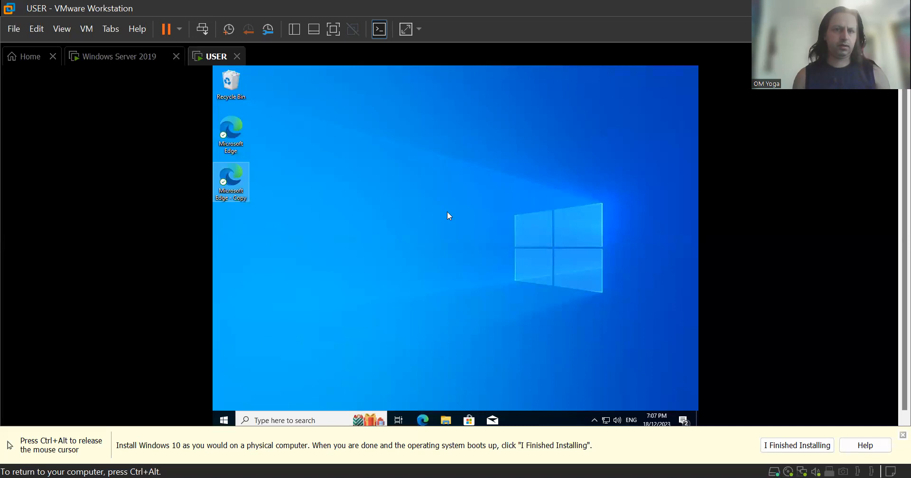
{"action": "key", "text": "ctrl+alt"}
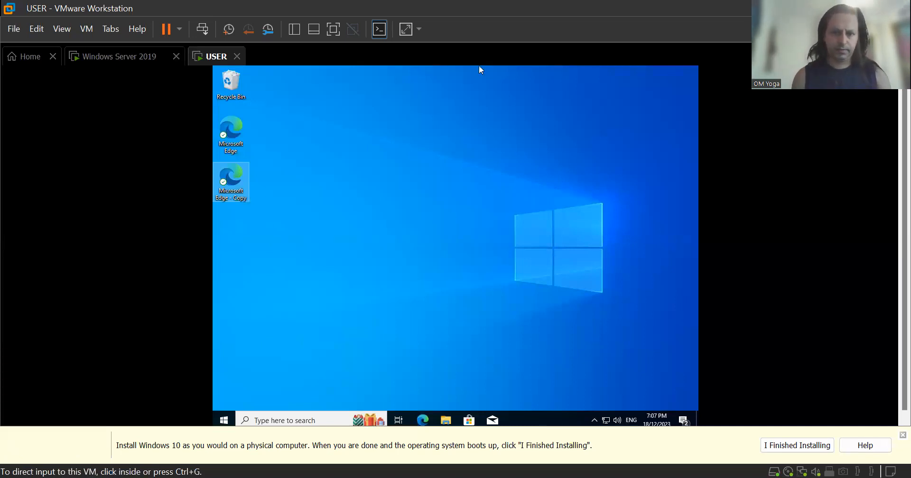
{"action": "left_click", "coordinate": [446, 419]}
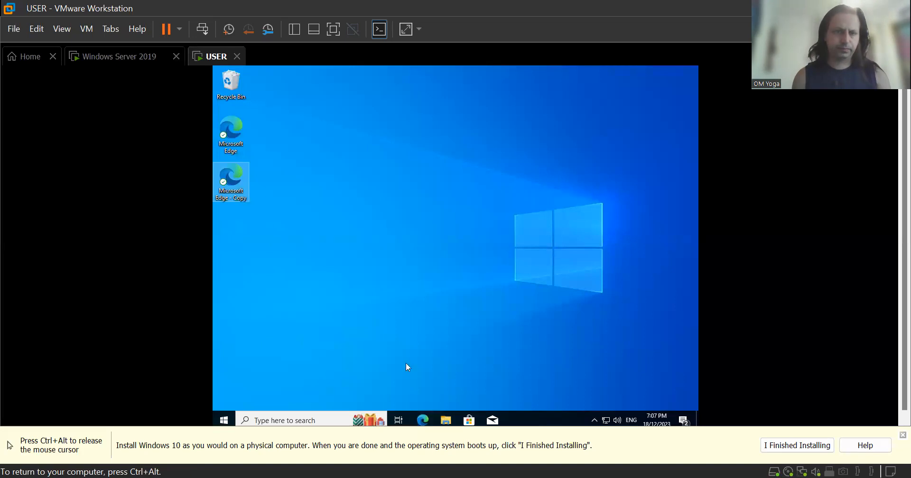
{"action": "left_click", "coordinate": [451, 421]}
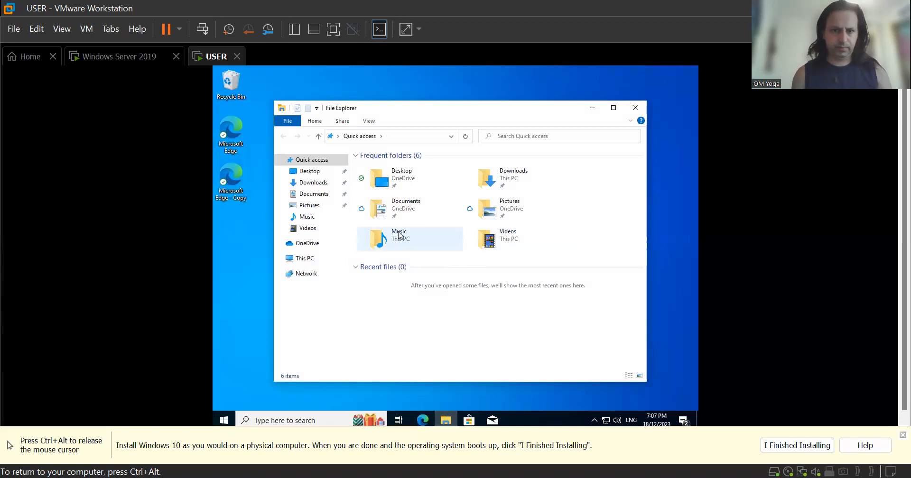
{"action": "left_click", "coordinate": [309, 261]}
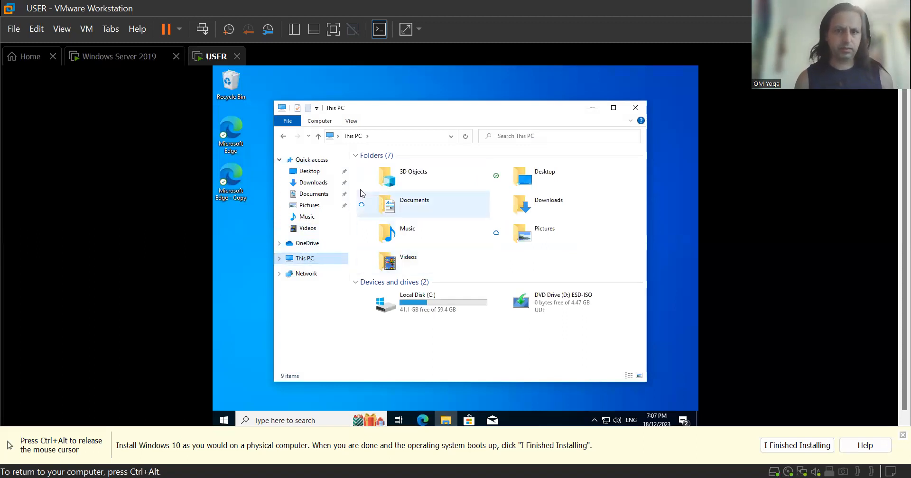
Run the VMware Tools installer from DVD Drive (D:) on the USER machine and approve the UAC prompt.
{"action": "left_click", "coordinate": [86, 29]}
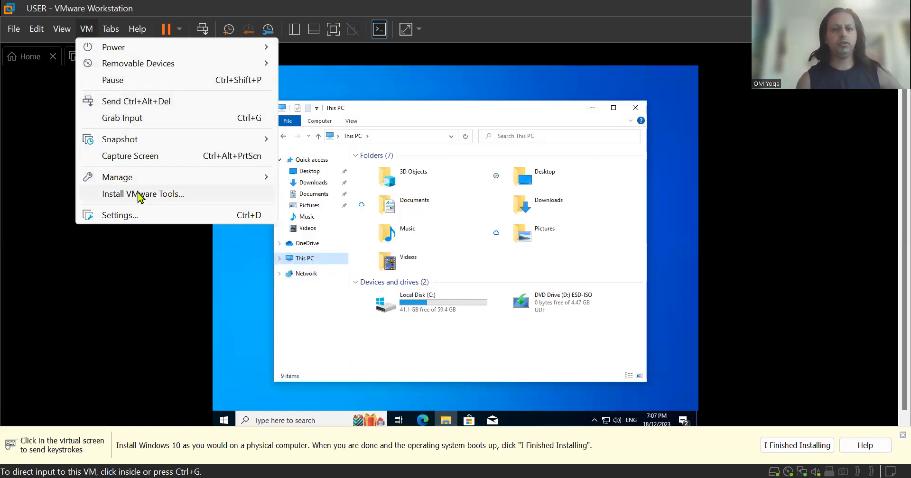
{"action": "left_click", "coordinate": [141, 194]}
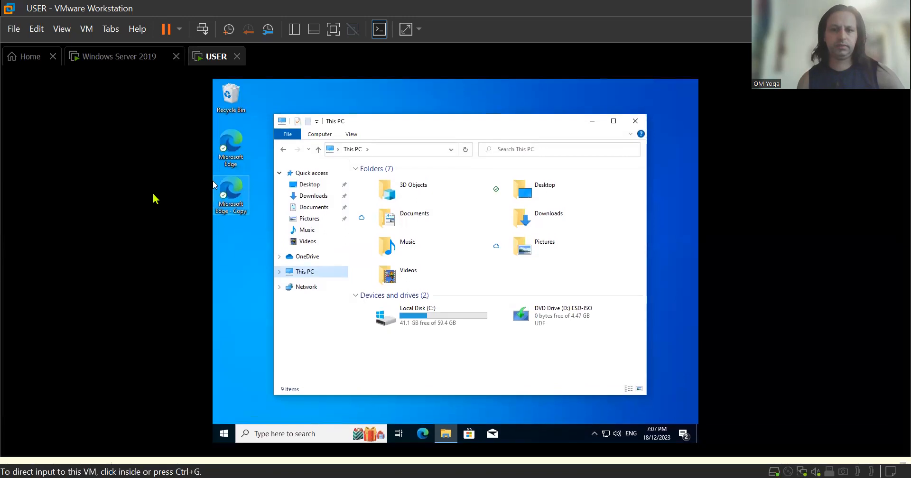
{"action": "left_click", "coordinate": [156, 199]}
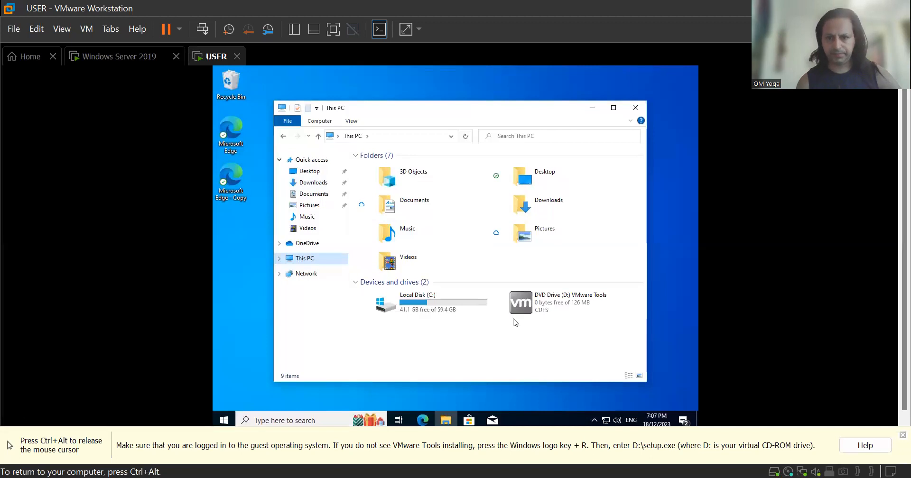
{"action": "double_click", "coordinate": [544, 306]}
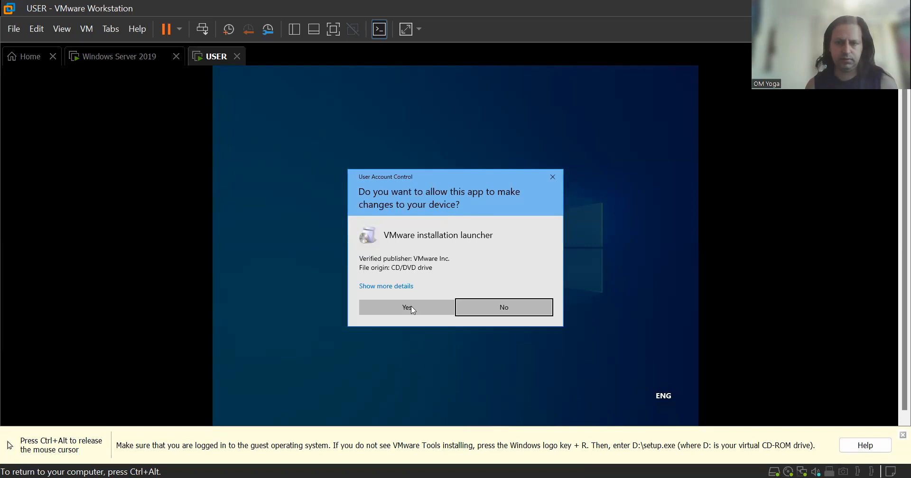
{"action": "left_click", "coordinate": [408, 308]}
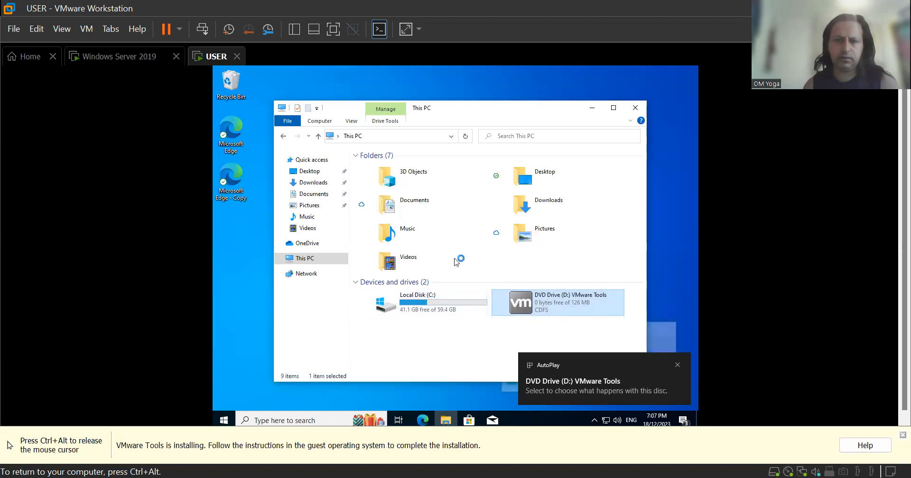
{"action": "key", "text": "ctrl+alt"}
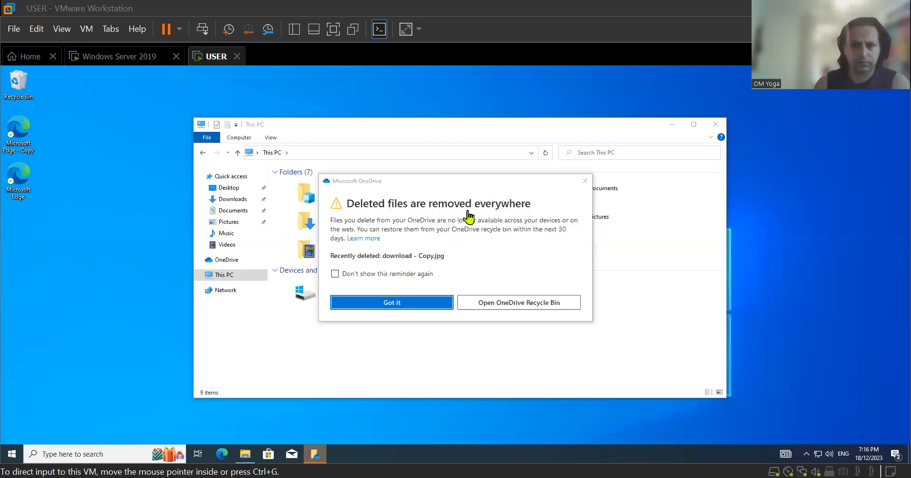
Capture input in the resized USER machine window showing the OneDrive notice.
{"action": "left_click", "coordinate": [405, 289]}
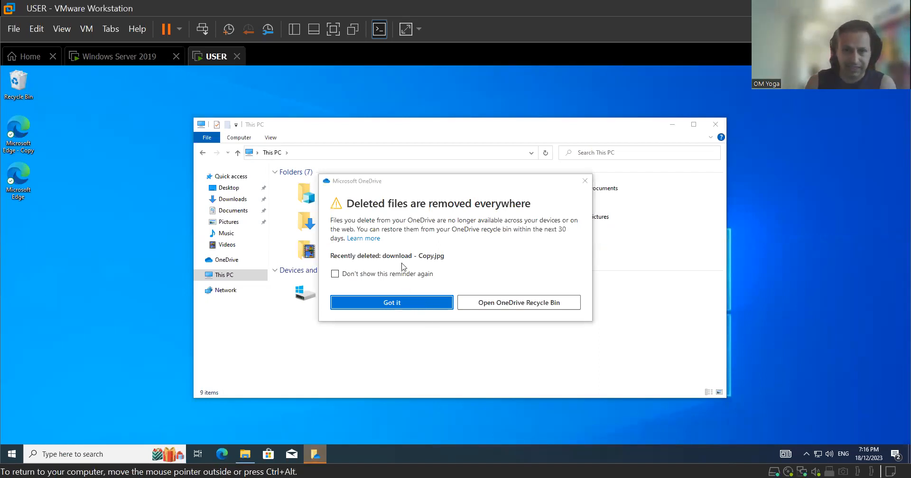
Dismiss OneDrive's 'download - Copy.jpg' deletion notice with Got it and close This PC.
{"action": "left_click", "coordinate": [410, 306]}
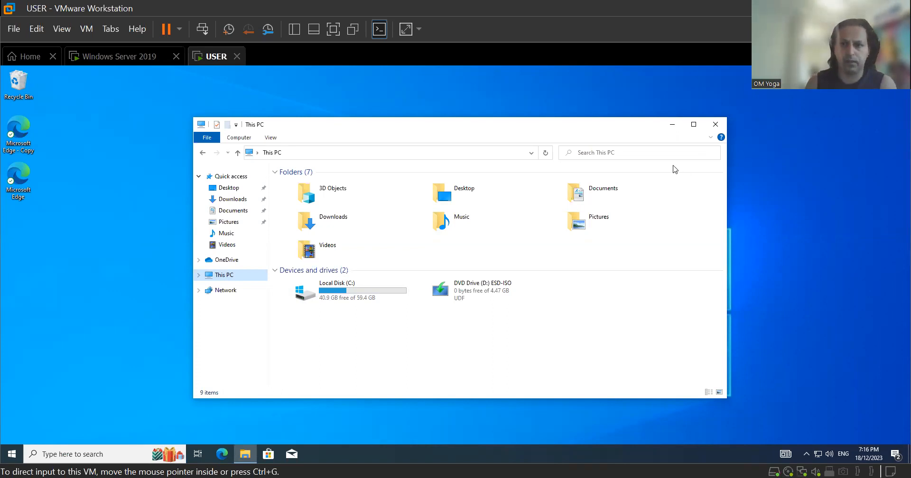
{"action": "left_click", "coordinate": [715, 123]}
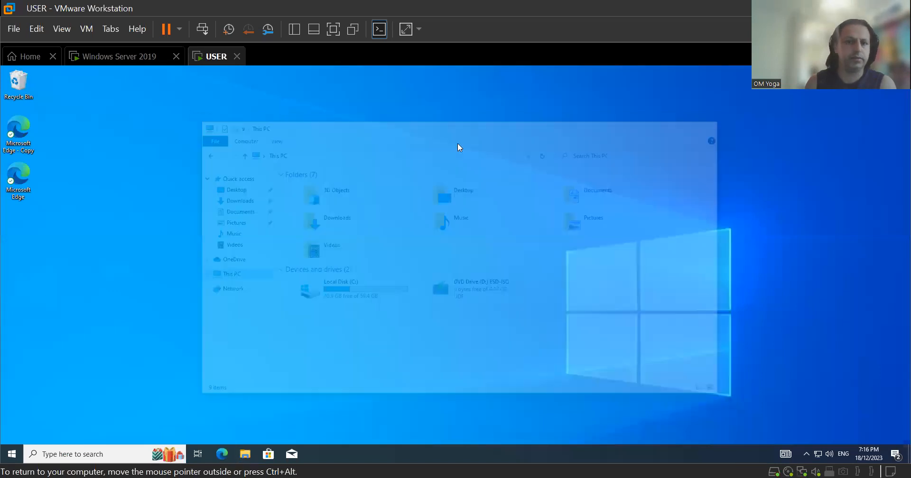
Paste the 'download - Copy' image onto the USER desktop, then go to the Windows Server 2019 machine.
{"action": "right_click", "coordinate": [113, 161]}
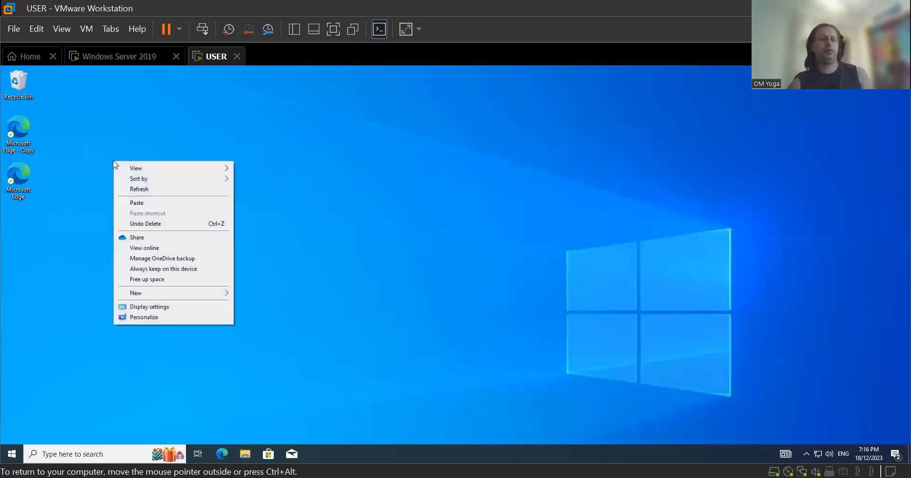
{"action": "left_click", "coordinate": [143, 203]}
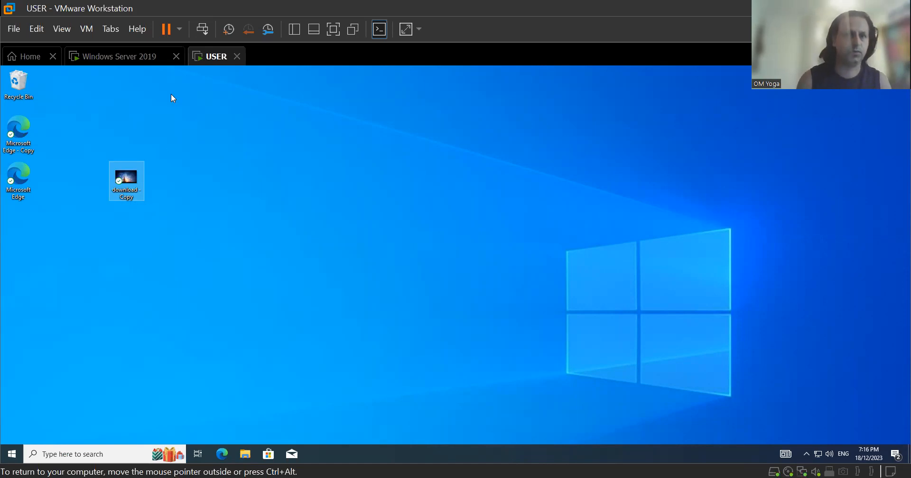
{"action": "left_click", "coordinate": [140, 56]}
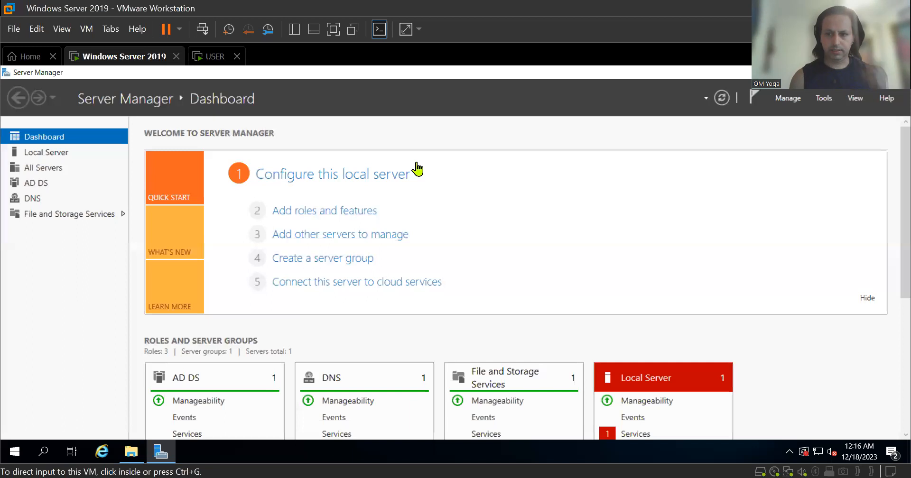
{"action": "left_click", "coordinate": [566, 132]}
{"action": "key", "text": "ctrl+alt"}
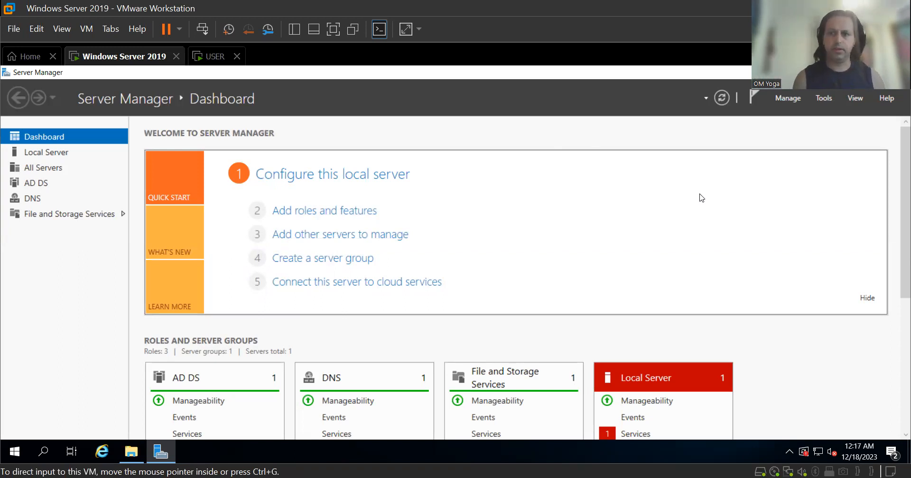
{"action": "key", "text": "alt+Tab"}
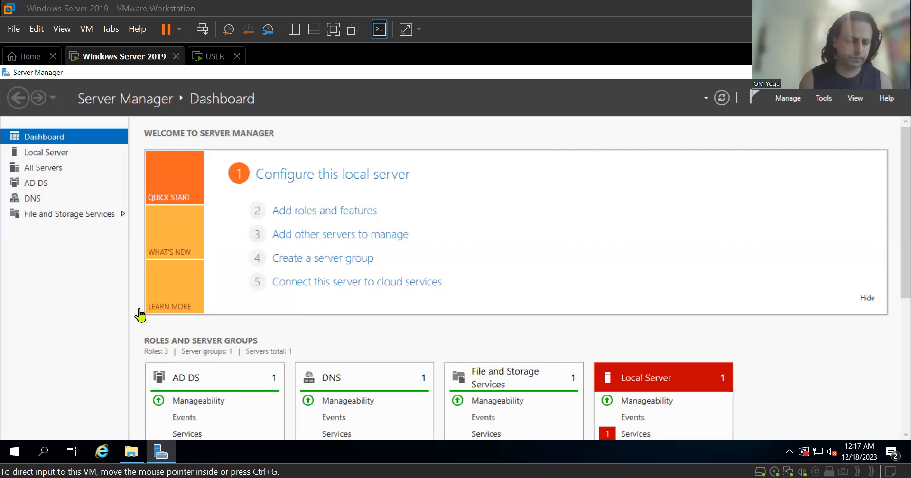
Create a new folder named 'share folder' on the server's Local Disk (C:).
{"action": "left_click", "coordinate": [135, 456]}
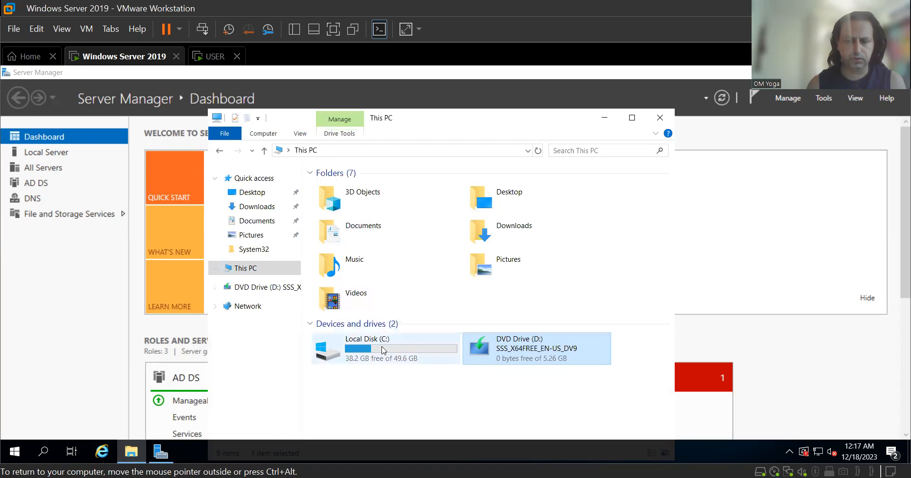
{"action": "mouse_move", "coordinate": [384, 350]}
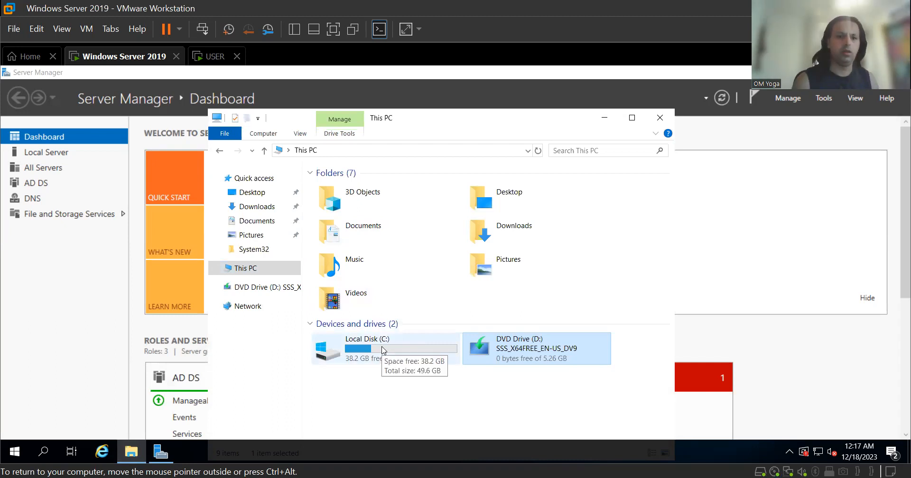
{"action": "double_click", "coordinate": [384, 349]}
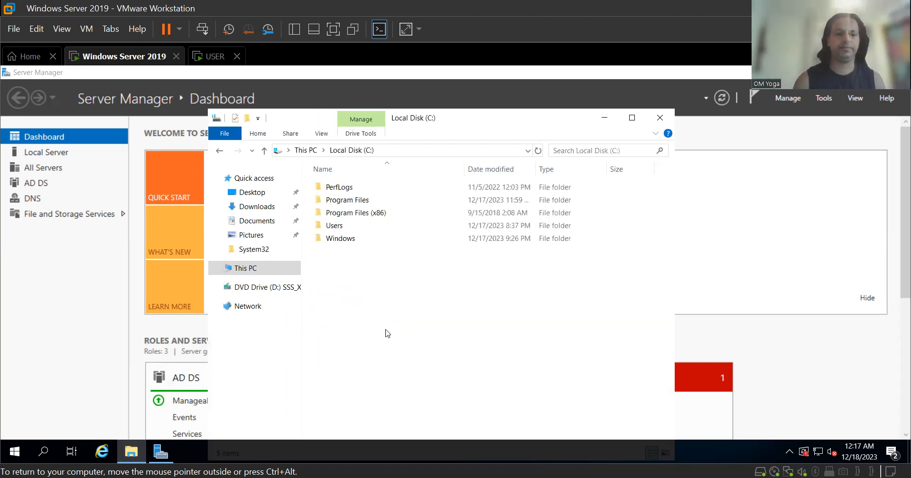
{"action": "right_click", "coordinate": [356, 275]}
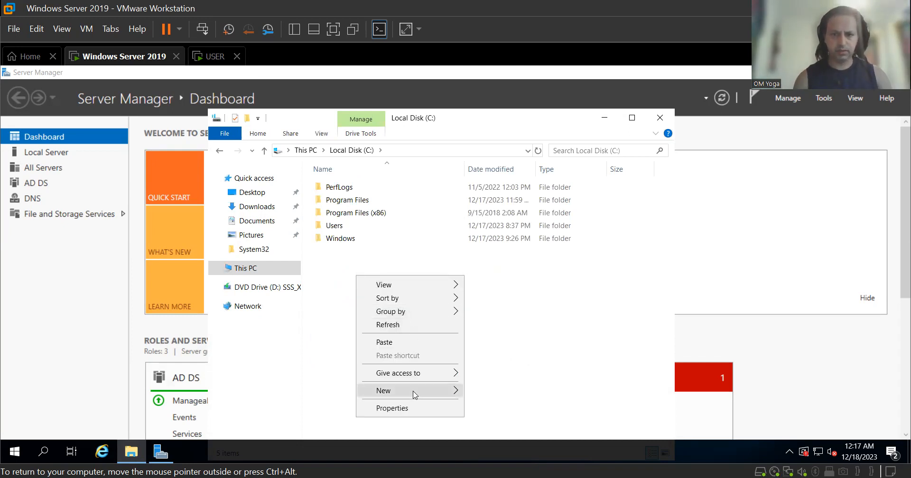
{"action": "mouse_move", "coordinate": [415, 395]}
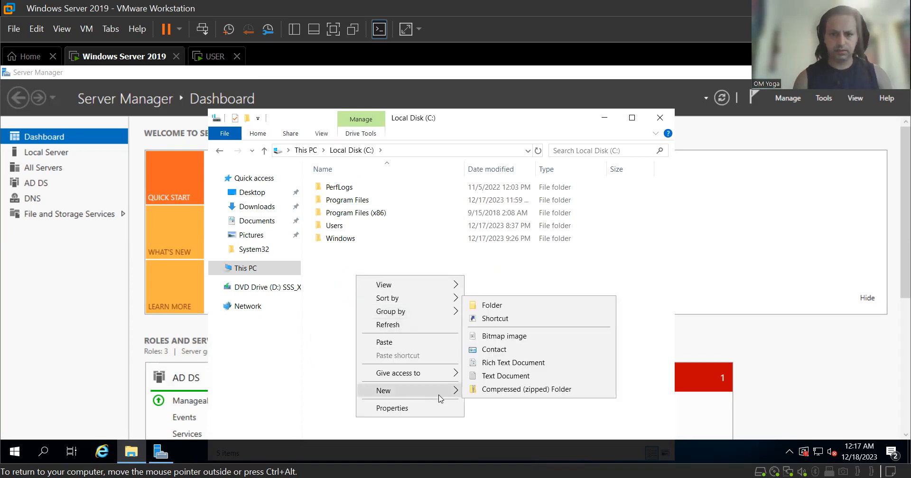
{"action": "left_click", "coordinate": [516, 308]}
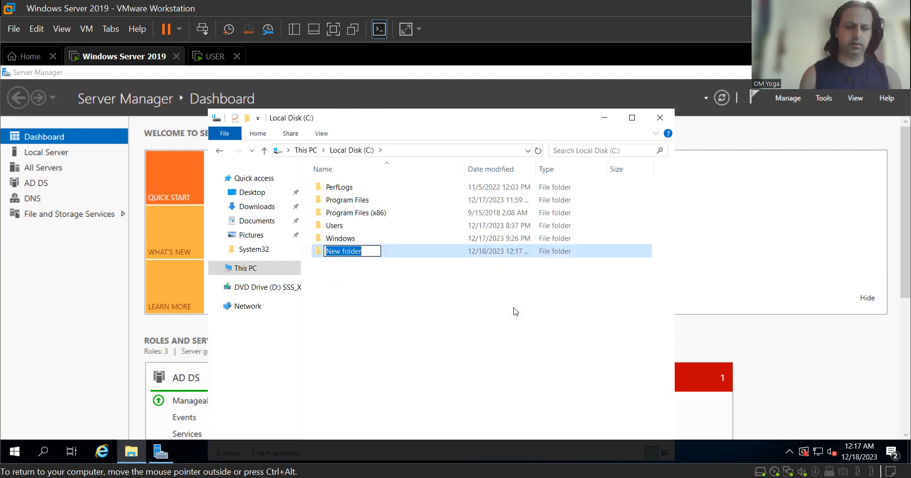
{"action": "type", "text": "share "}
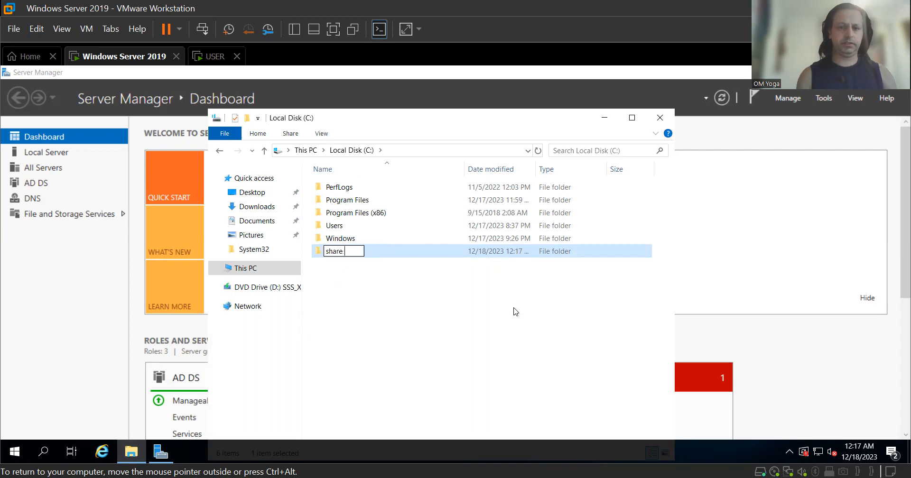
{"action": "type", "text": "folder"}
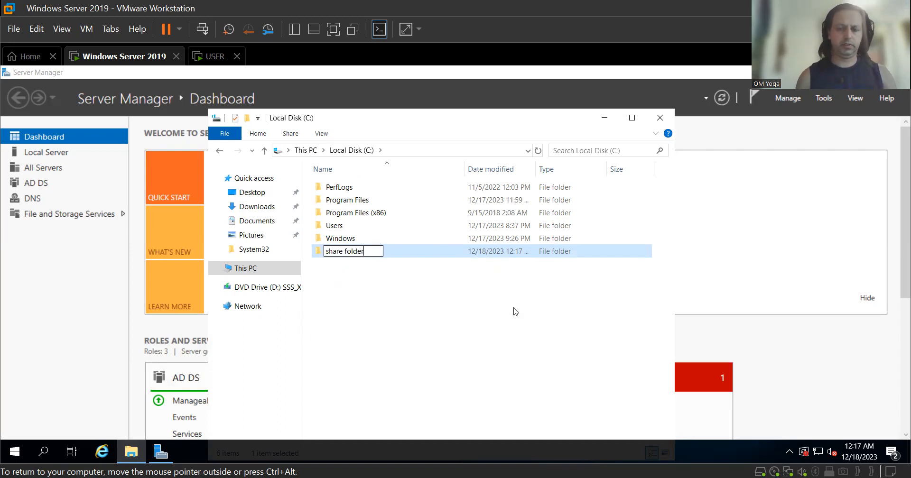
{"action": "left_click", "coordinate": [452, 332]}
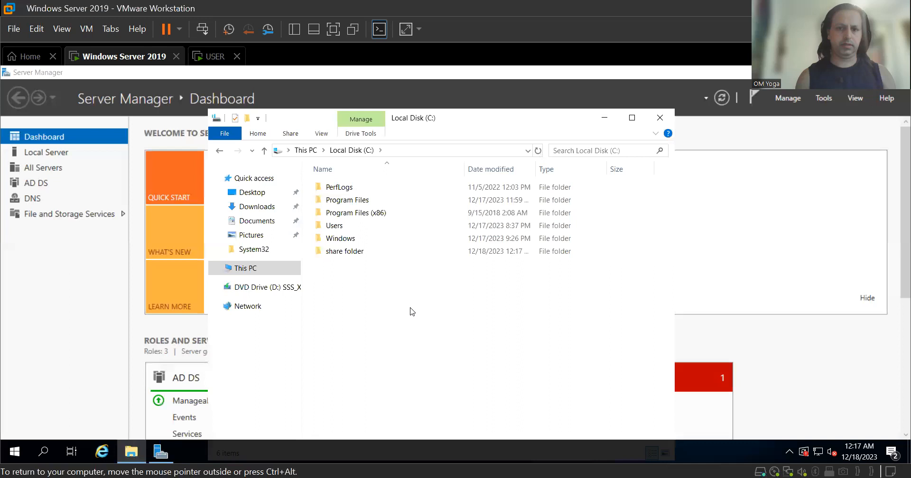
Paste the 'download - Copy' image into share folder and return to Local Disk (C:).
{"action": "double_click", "coordinate": [359, 256]}
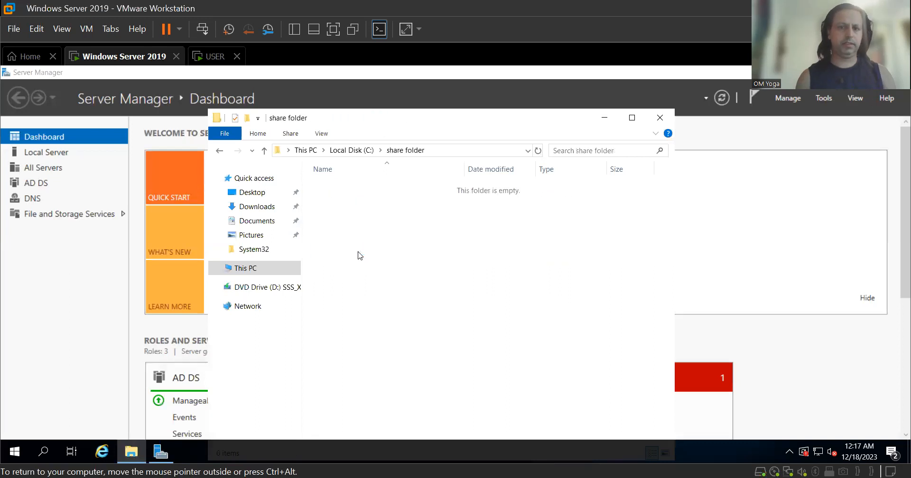
{"action": "right_click", "coordinate": [351, 204]}
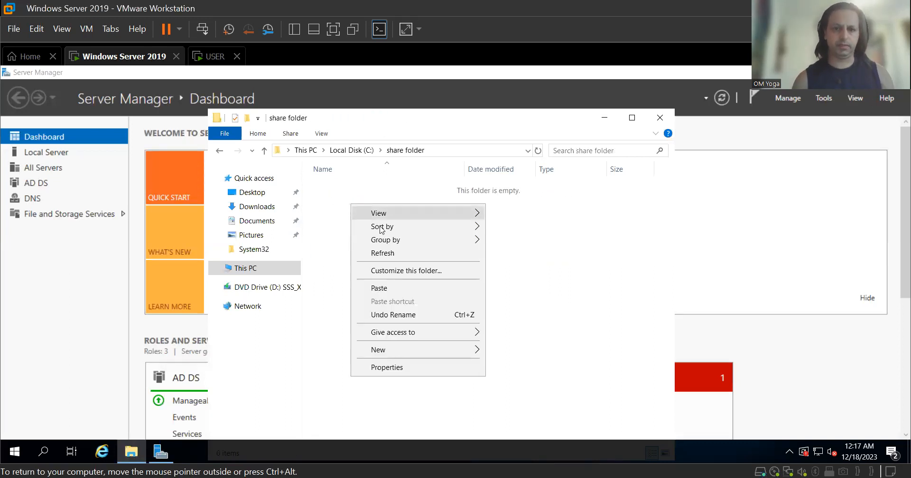
{"action": "left_click", "coordinate": [399, 289]}
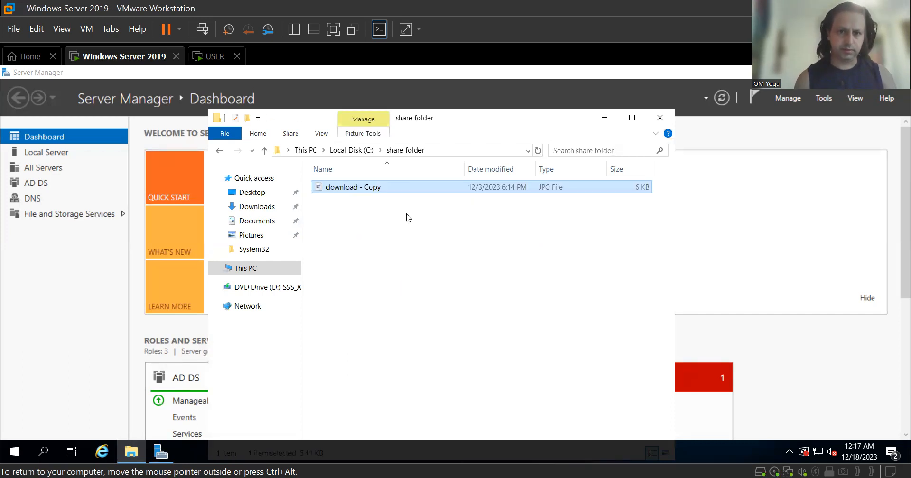
{"action": "left_click", "coordinate": [220, 151]}
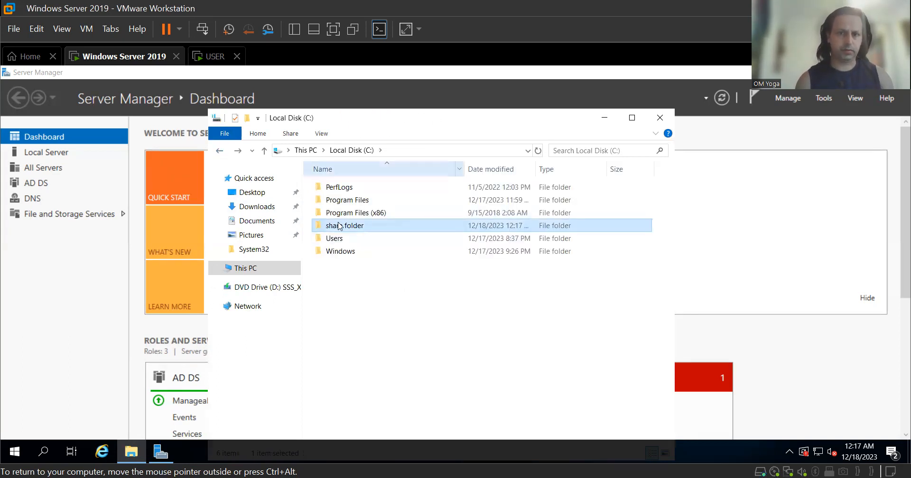
Enable Advanced Sharing for 'share folder' under its own name, leaving Everyone with Read permission.
{"action": "right_click", "coordinate": [361, 228]}
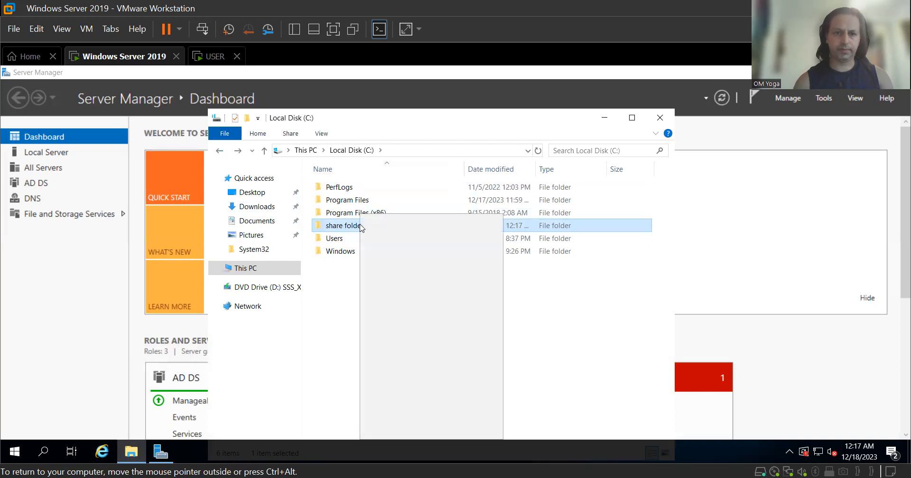
{"action": "left_click", "coordinate": [416, 433]}
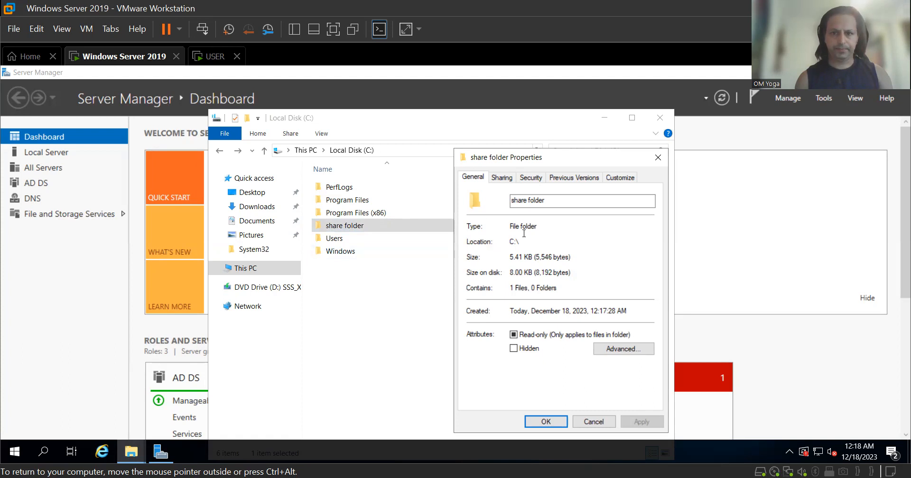
{"action": "left_click", "coordinate": [502, 178]}
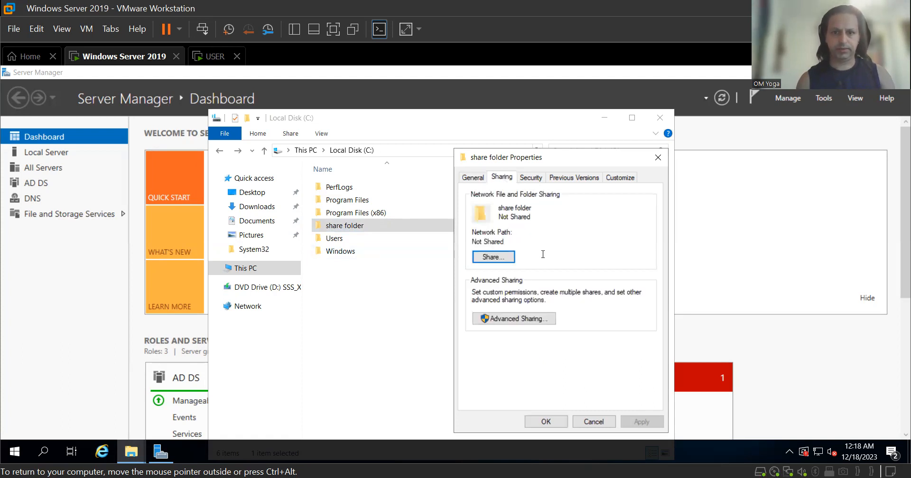
{"action": "left_click", "coordinate": [519, 319]}
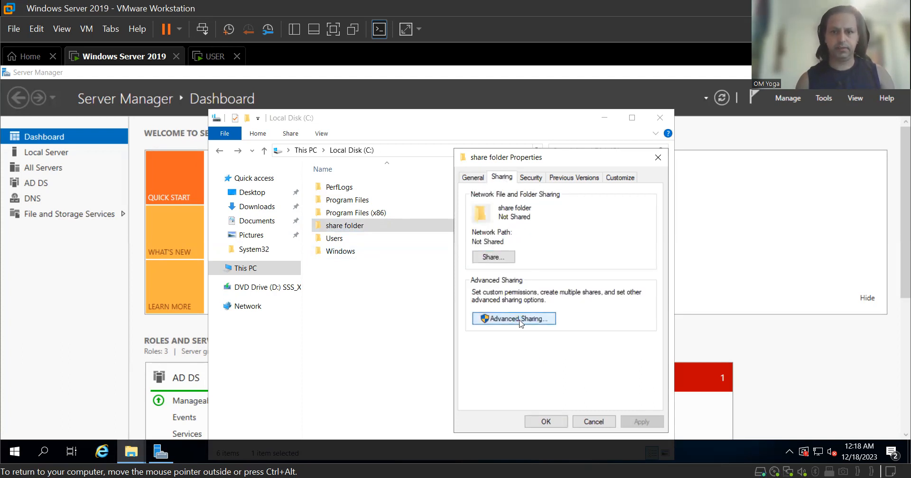
{"action": "left_click", "coordinate": [471, 199]}
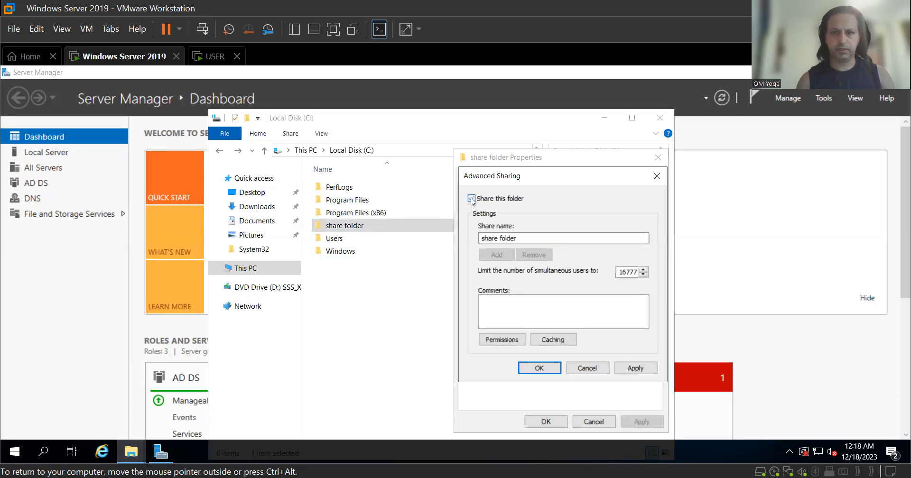
{"action": "left_click", "coordinate": [501, 339]}
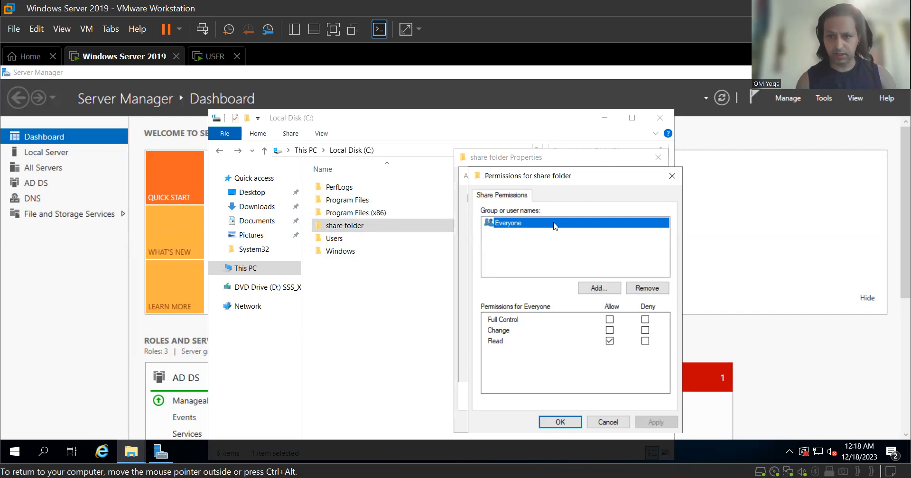
{"action": "left_click", "coordinate": [572, 423]}
{"action": "left_click", "coordinate": [634, 370]}
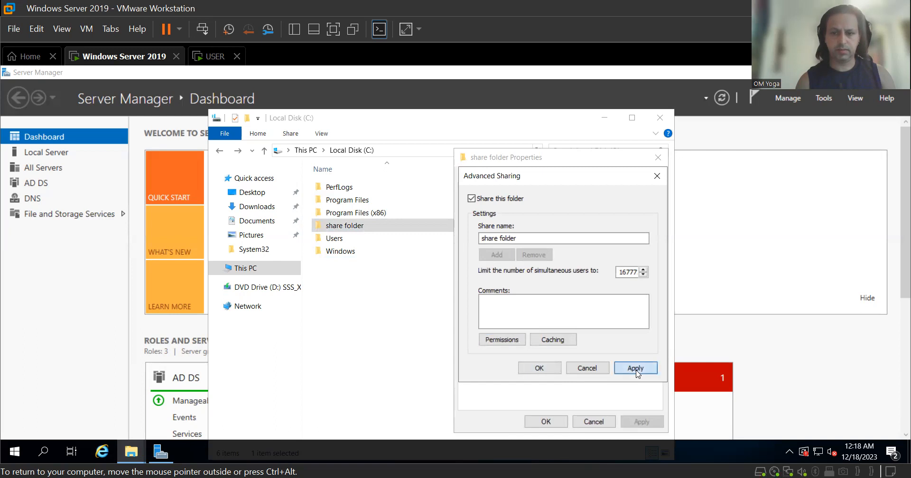
{"action": "left_click", "coordinate": [550, 368]}
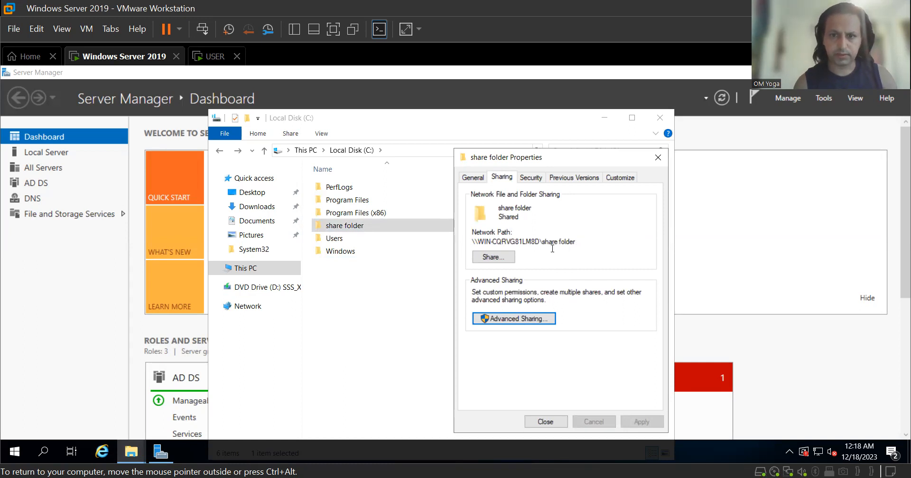
Select the folder's network path, share it with Everyone at Read access, and close Properties.
{"action": "left_click", "coordinate": [576, 242]}
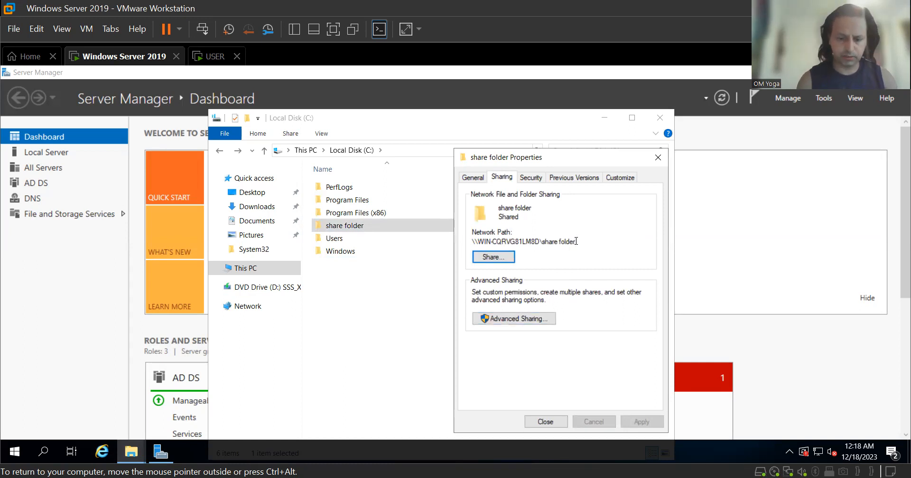
{"action": "left_click_drag", "start_coordinate": [576, 242], "coordinate": [470, 243]}
{"action": "key", "text": "ctrl+c"}
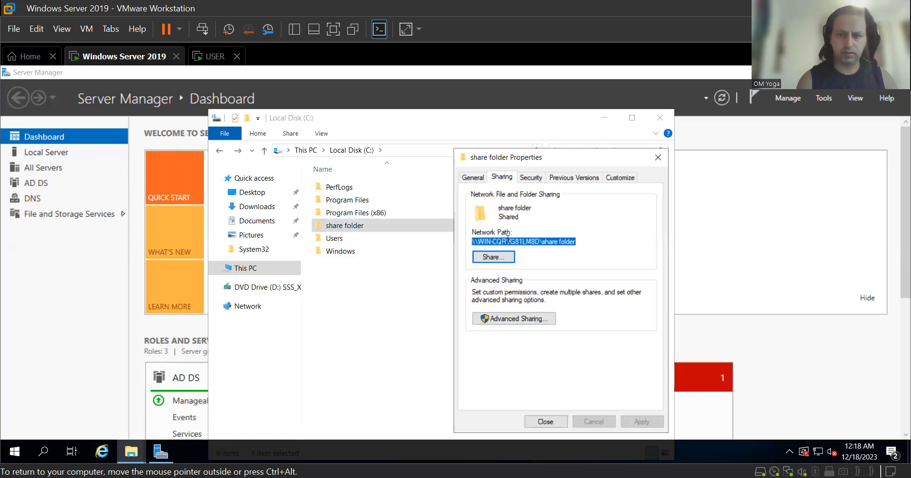
{"action": "left_click", "coordinate": [506, 260]}
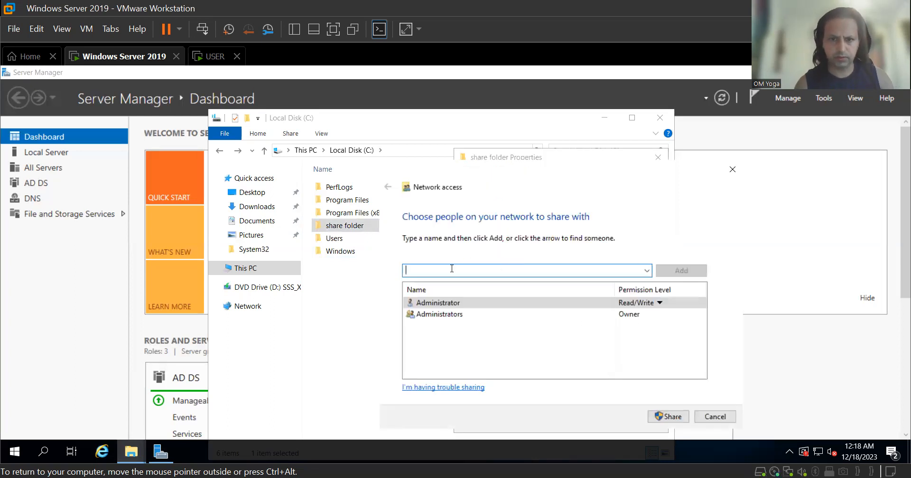
{"action": "type", "text": "everyone"}
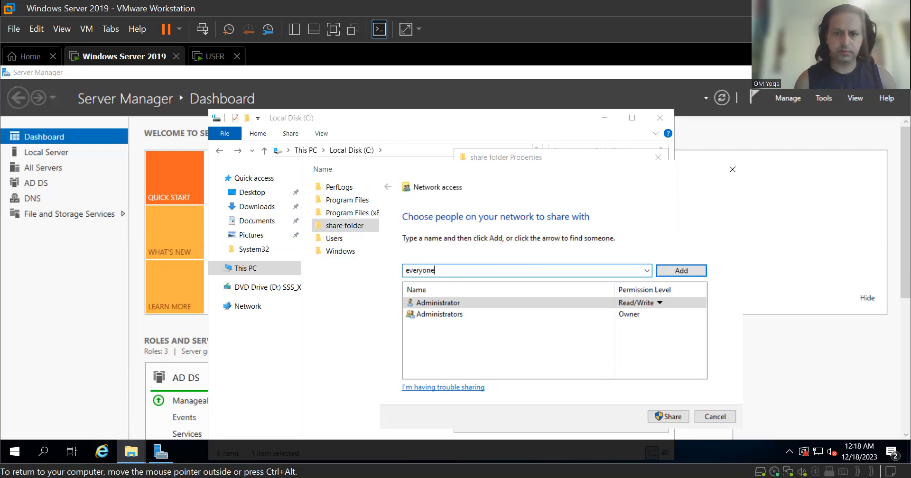
{"action": "left_click", "coordinate": [692, 271]}
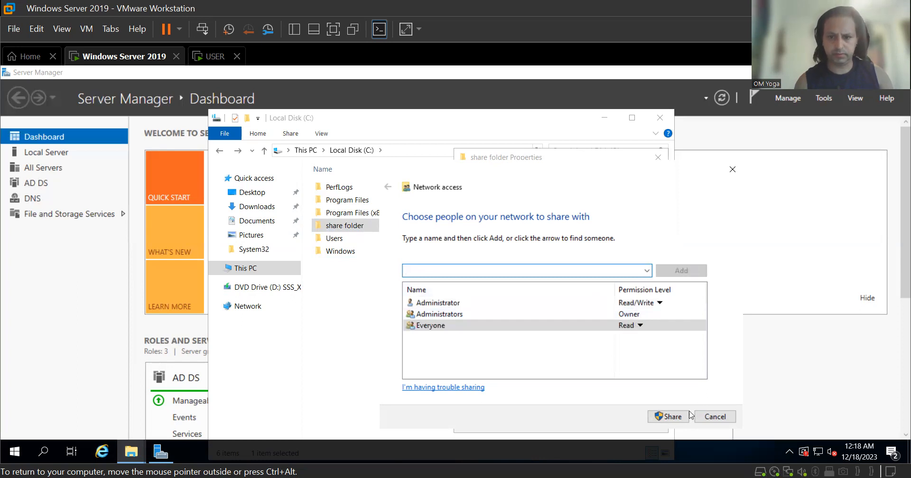
{"action": "left_click", "coordinate": [675, 418]}
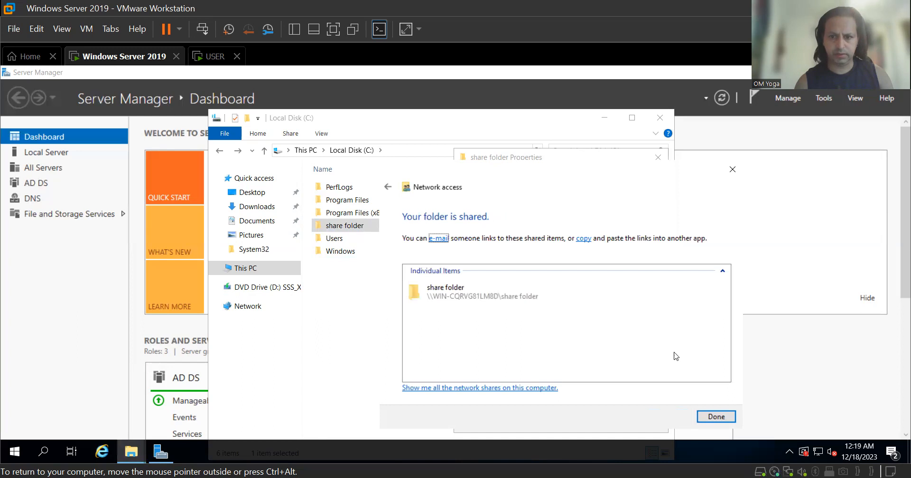
{"action": "left_click", "coordinate": [717, 418]}
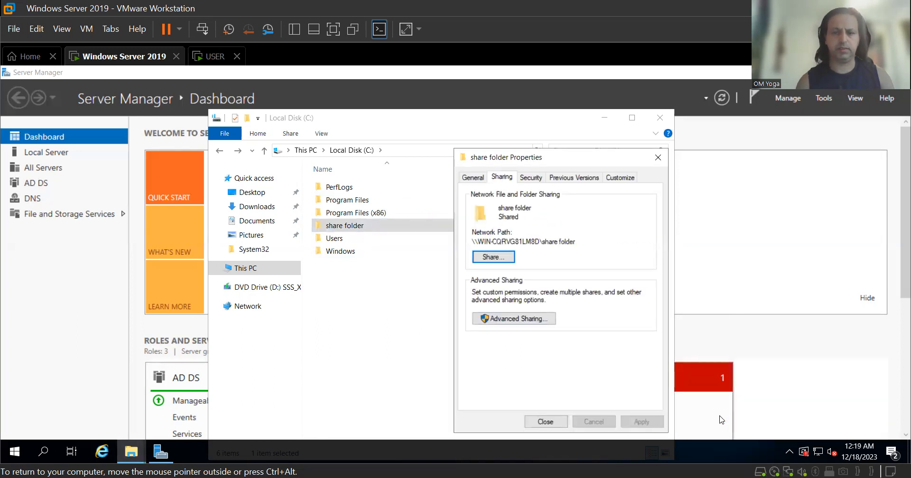
{"action": "left_click", "coordinate": [545, 422]}
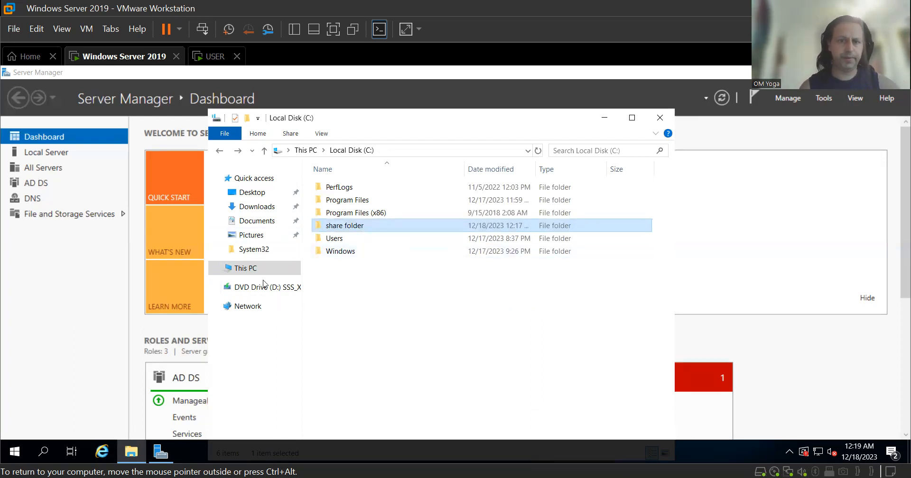
Map the pasted share folder network path as drive Z: from This PC on the server.
{"action": "left_click", "coordinate": [219, 150]}
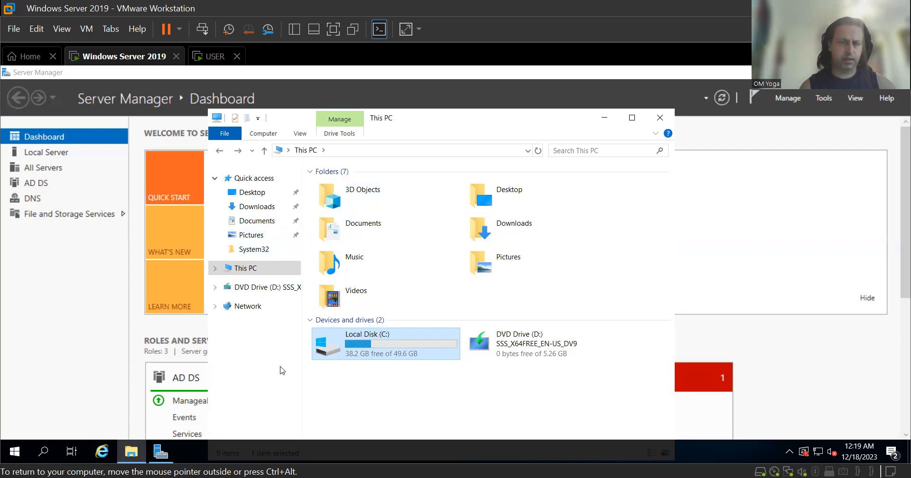
{"action": "right_click", "coordinate": [254, 267]}
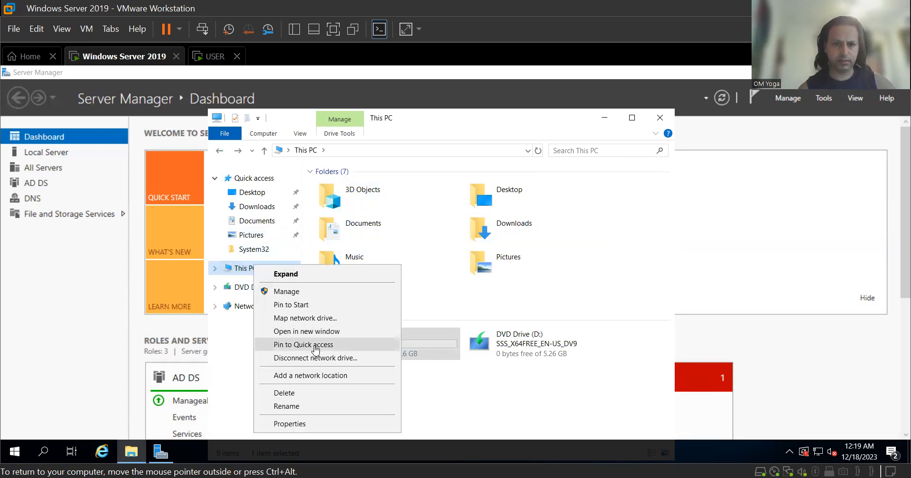
{"action": "left_click", "coordinate": [320, 318]}
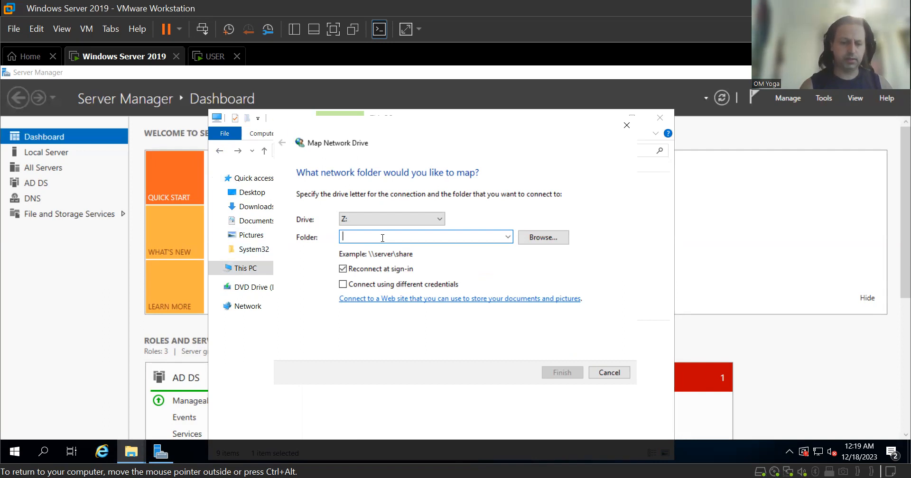
{"action": "key", "text": "ctrl+v"}
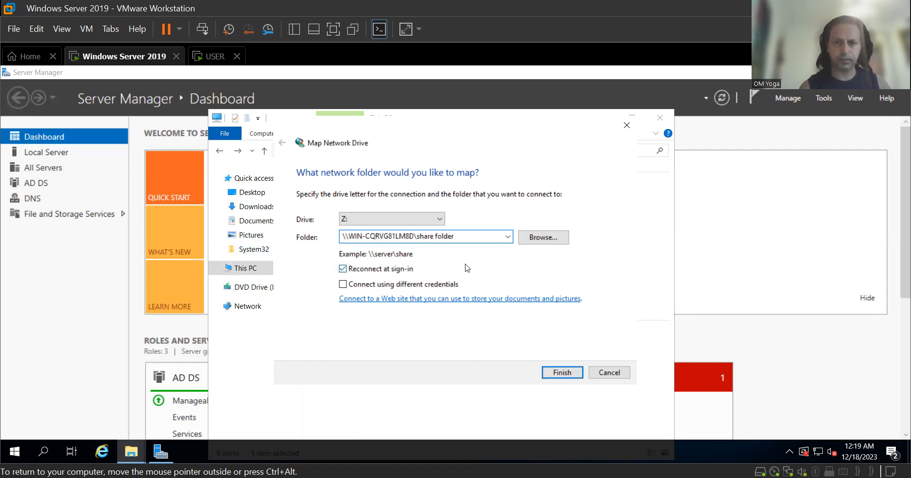
{"action": "left_click", "coordinate": [565, 374]}
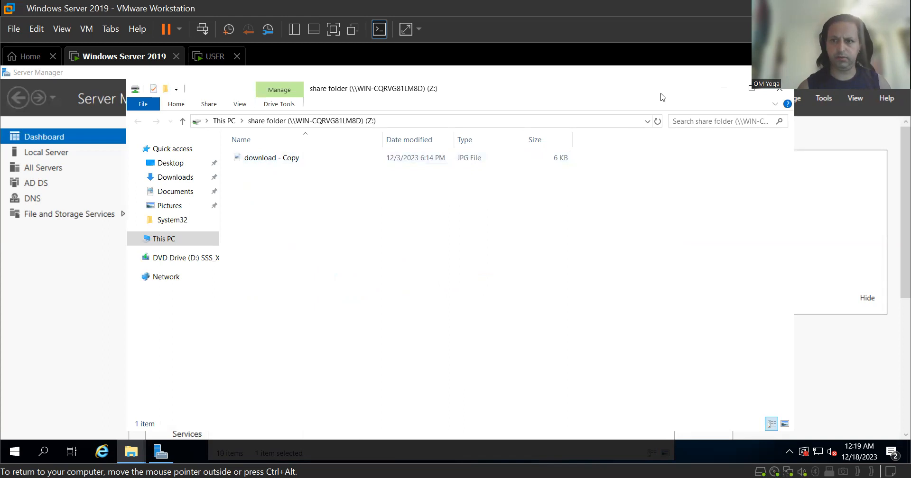
{"action": "left_click", "coordinate": [779, 89]}
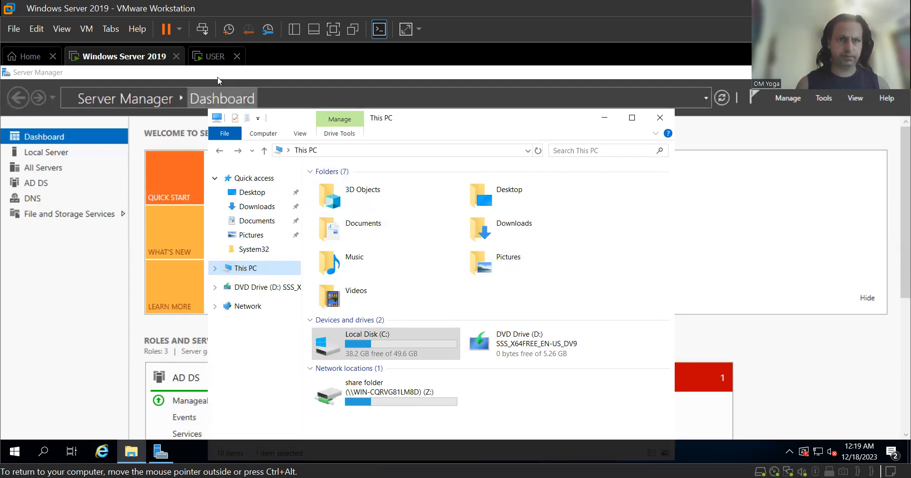
On the USER machine, bring up Map Network Drive from This PC, defaulting to drive Z:.
{"action": "left_click", "coordinate": [220, 59]}
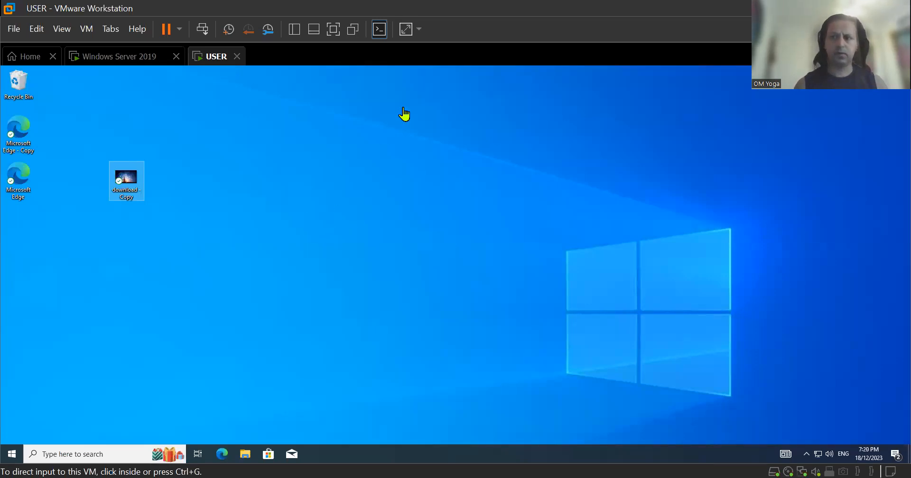
{"action": "left_click", "coordinate": [248, 457]}
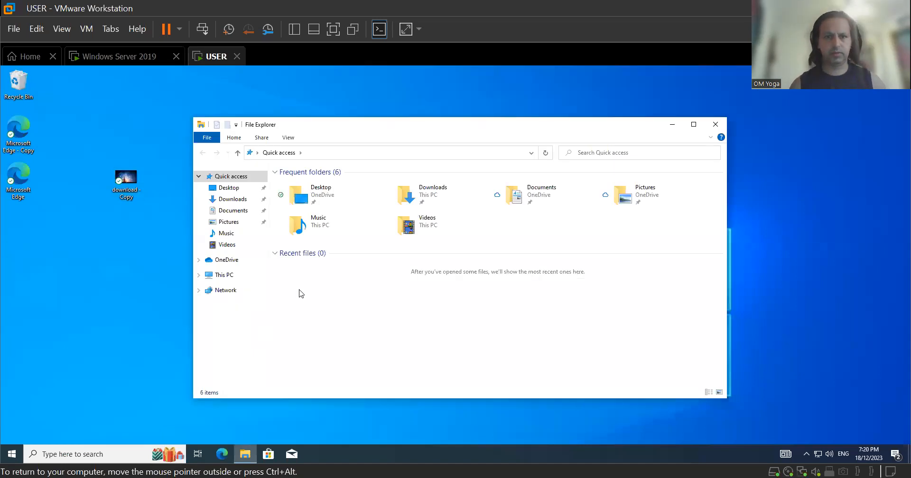
{"action": "left_click", "coordinate": [235, 277]}
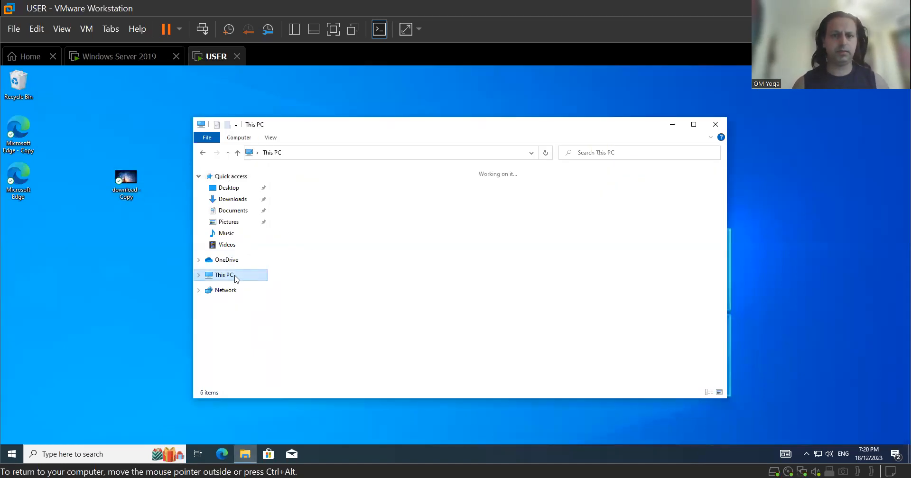
{"action": "right_click", "coordinate": [235, 279]}
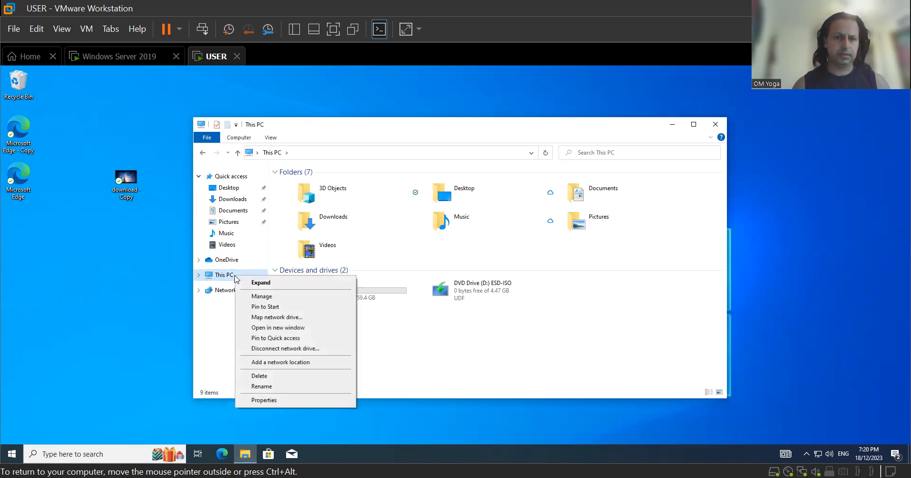
{"action": "left_click", "coordinate": [289, 318]}
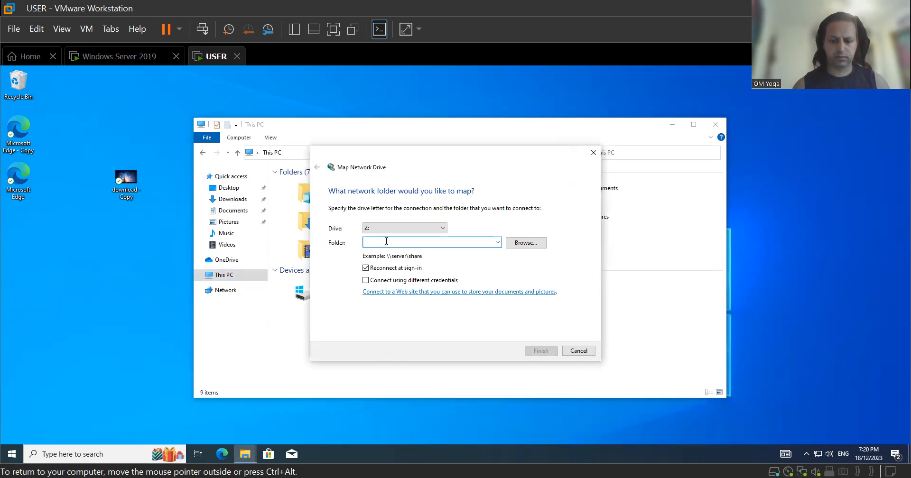
Map \\server\share folder as drive Z:, signing in as administrator with the account password.
{"action": "right_click", "coordinate": [386, 241]}
{"action": "left_click", "coordinate": [409, 282]}
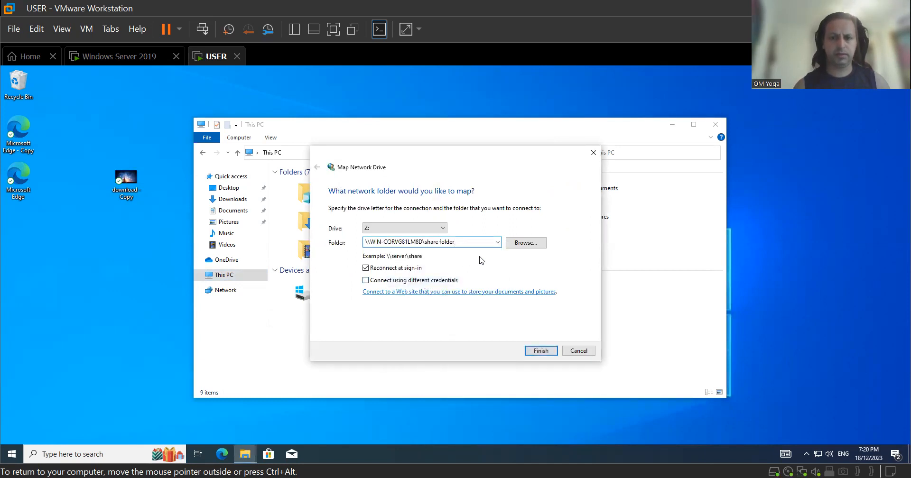
{"action": "left_click", "coordinate": [546, 351]}
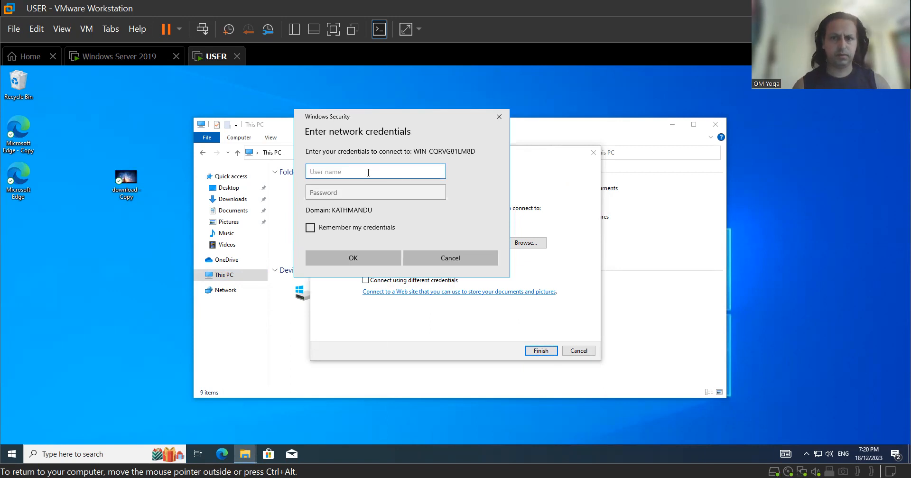
{"action": "type", "text": "ad"}
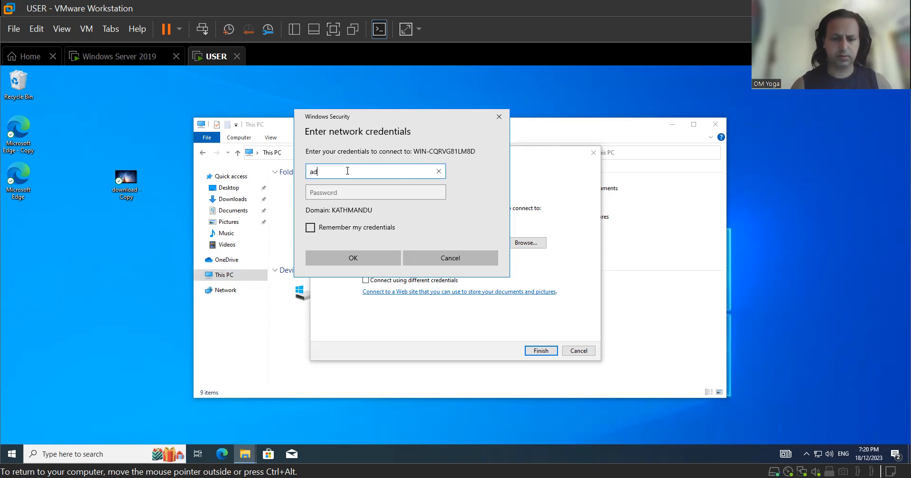
{"action": "type", "text": "ministrator"}
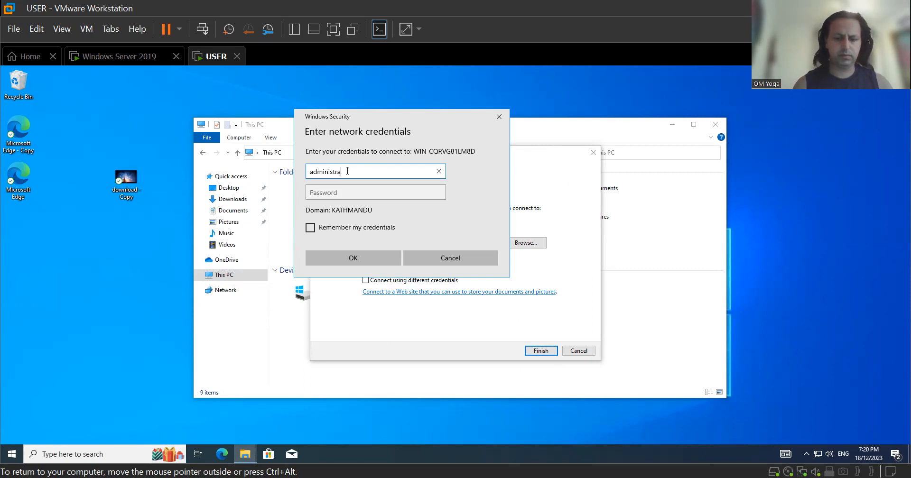
{"action": "left_click", "coordinate": [330, 192]}
{"action": "type", "text": "••••••"}
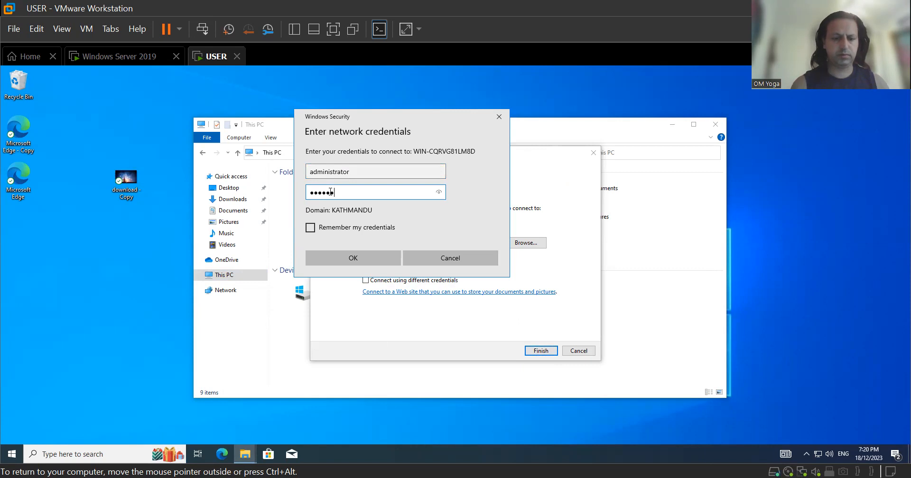
{"action": "type", "text": "•••••"}
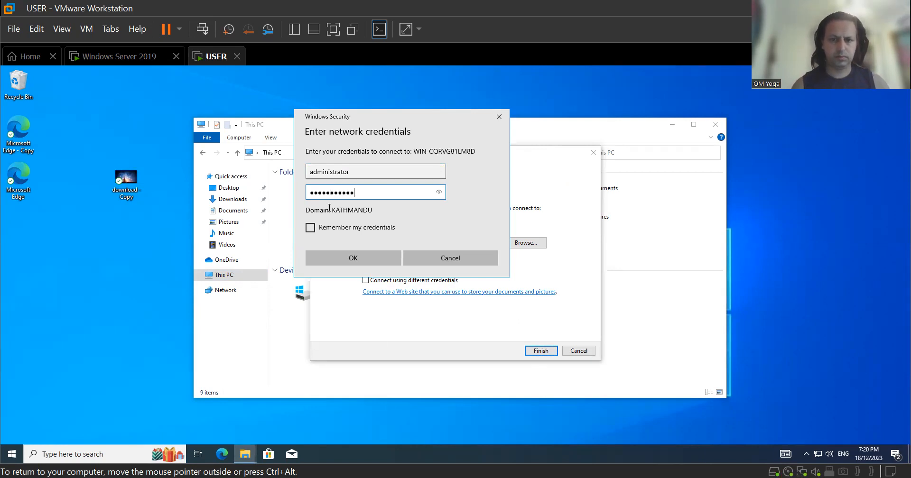
{"action": "left_click", "coordinate": [363, 255]}
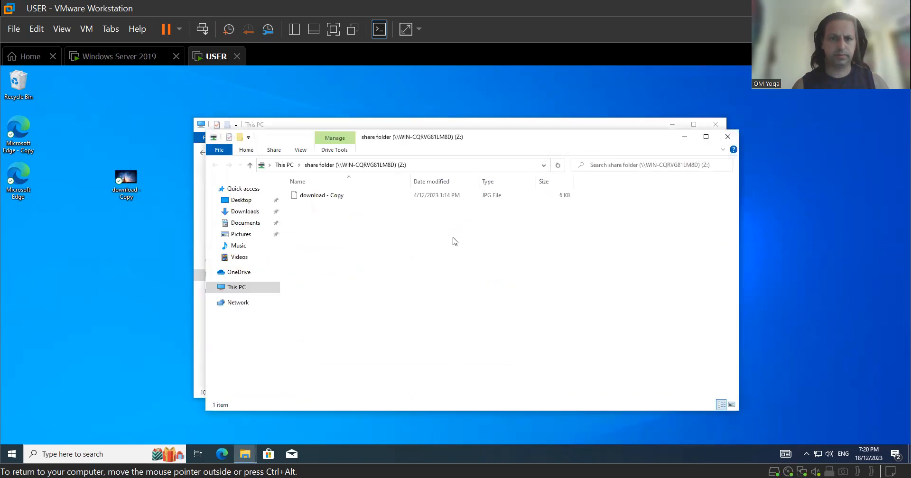
Reopen the mapped share folder (Z:) to confirm its download - Copy image, then close File Explorer.
{"action": "left_click", "coordinate": [728, 137]}
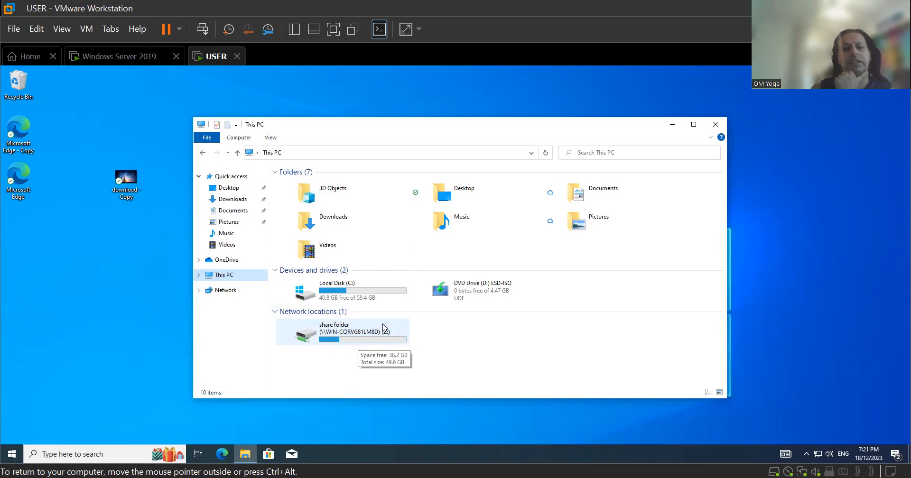
{"action": "double_click", "coordinate": [353, 335]}
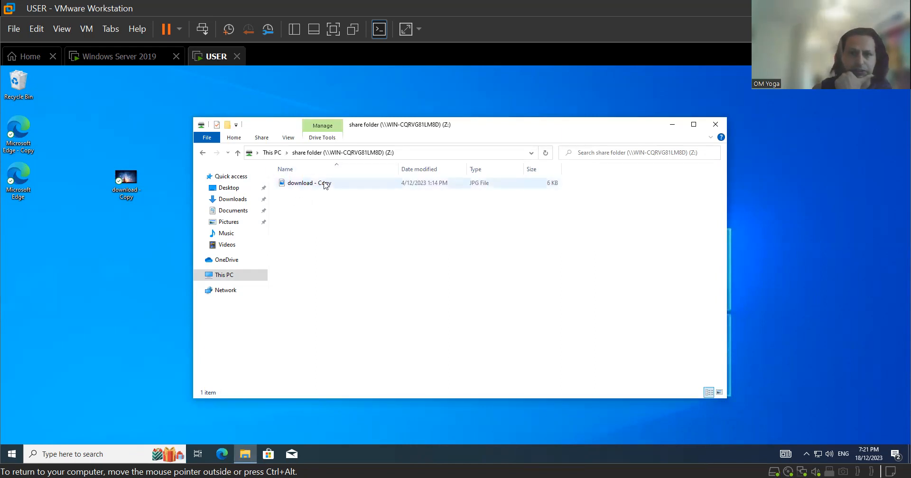
{"action": "left_click", "coordinate": [203, 153]}
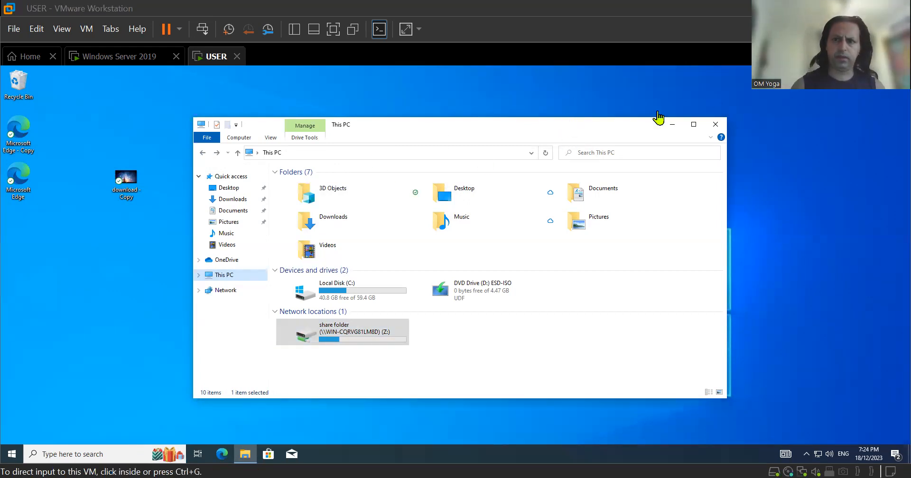
{"action": "left_click", "coordinate": [716, 126]}
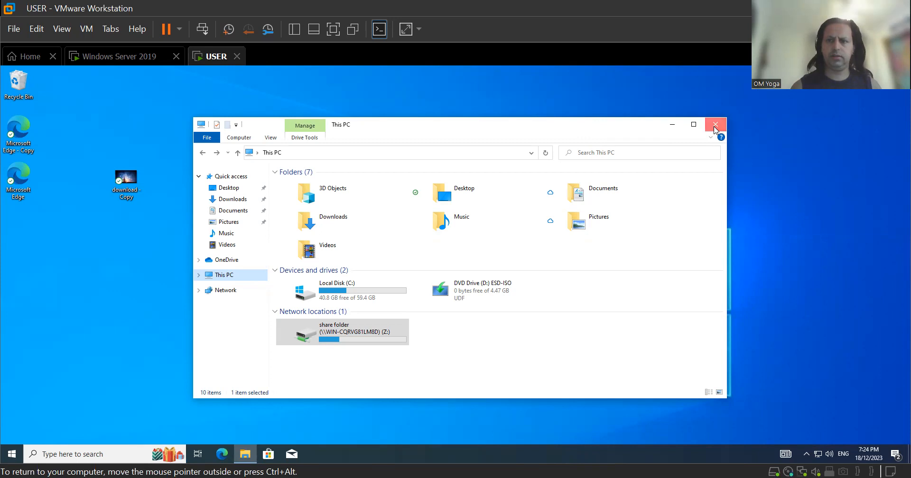
{"action": "left_click", "coordinate": [715, 128]}
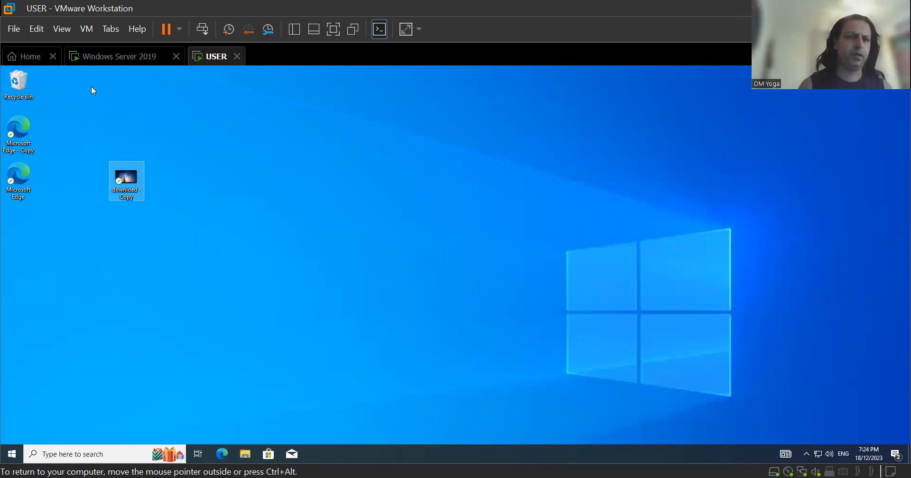
Switch to the Windows Server 2019 VM and open Local Disk (C:) from This PC.
{"action": "left_click", "coordinate": [124, 58]}
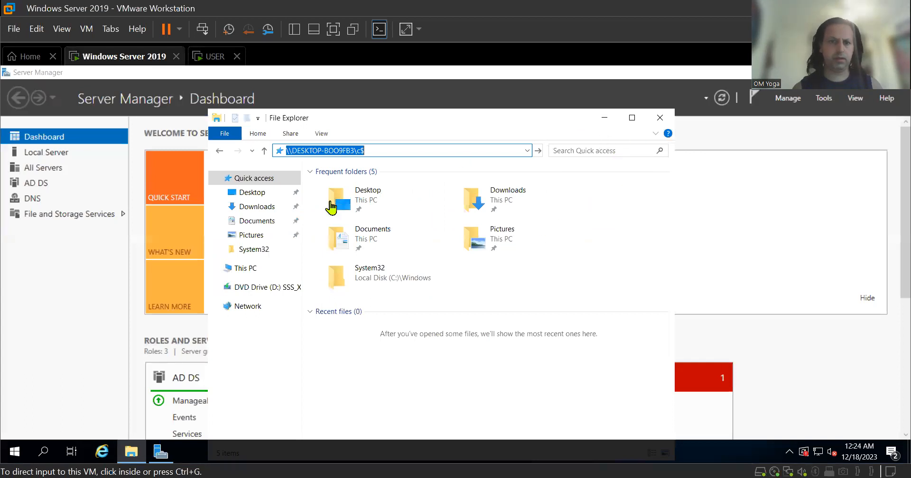
{"action": "left_click", "coordinate": [220, 151]}
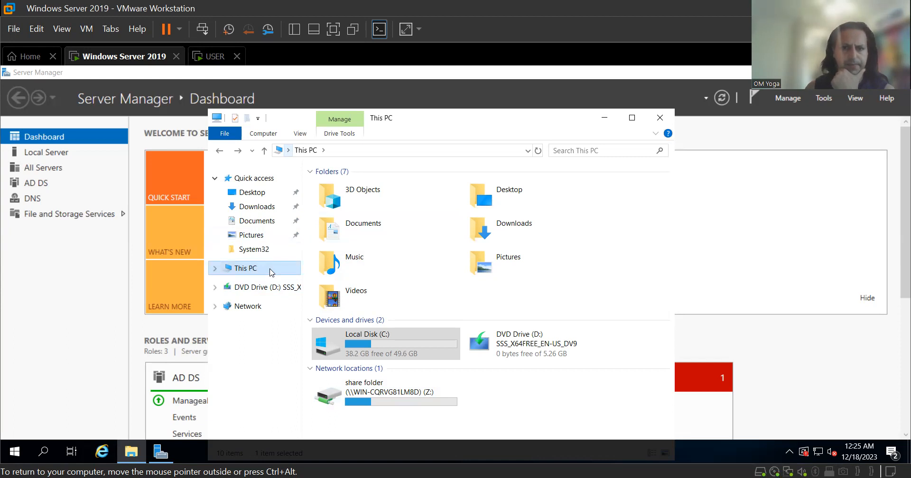
{"action": "double_click", "coordinate": [384, 345]}
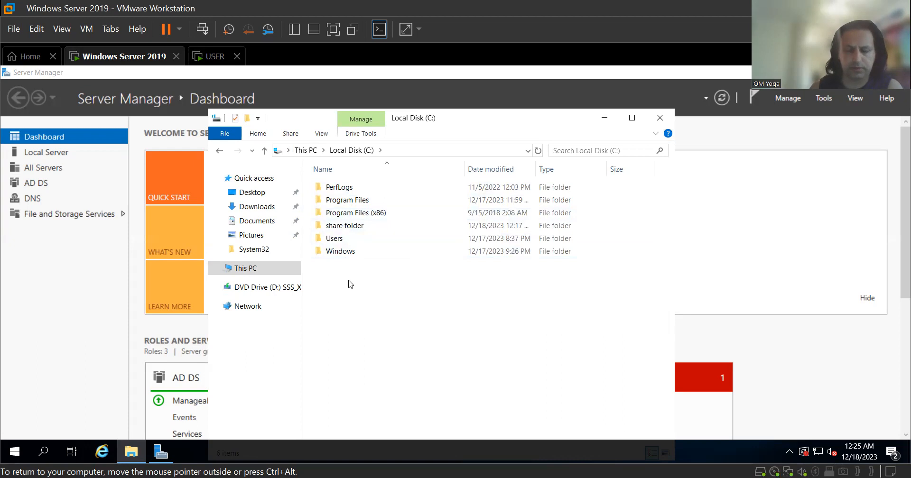
Create a new folder on C:, rename it 'walpaper', and open it.
{"action": "right_click", "coordinate": [348, 281]}
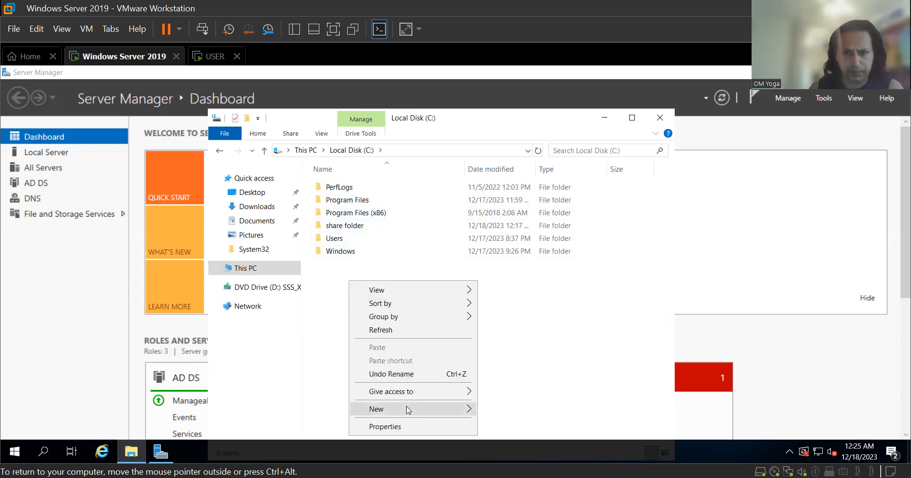
{"action": "mouse_move", "coordinate": [408, 410]}
{"action": "left_click", "coordinate": [530, 324]}
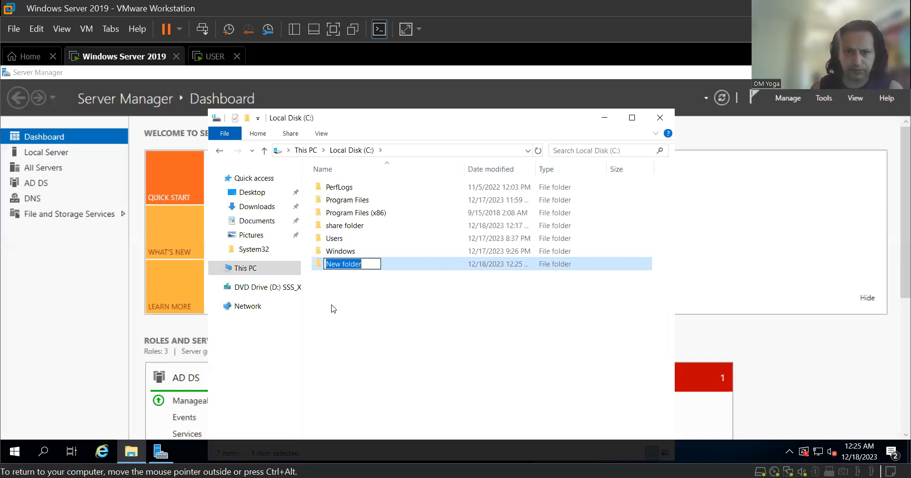
{"action": "left_click", "coordinate": [359, 303]}
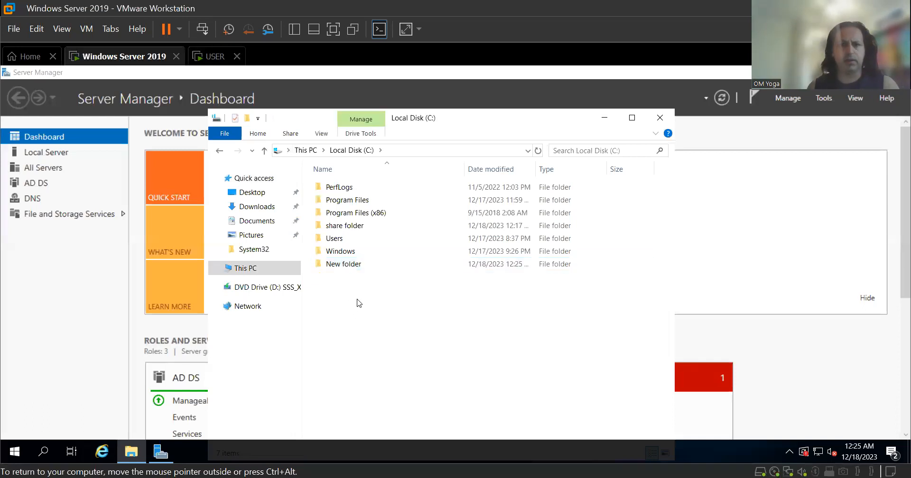
{"action": "right_click", "coordinate": [353, 266]}
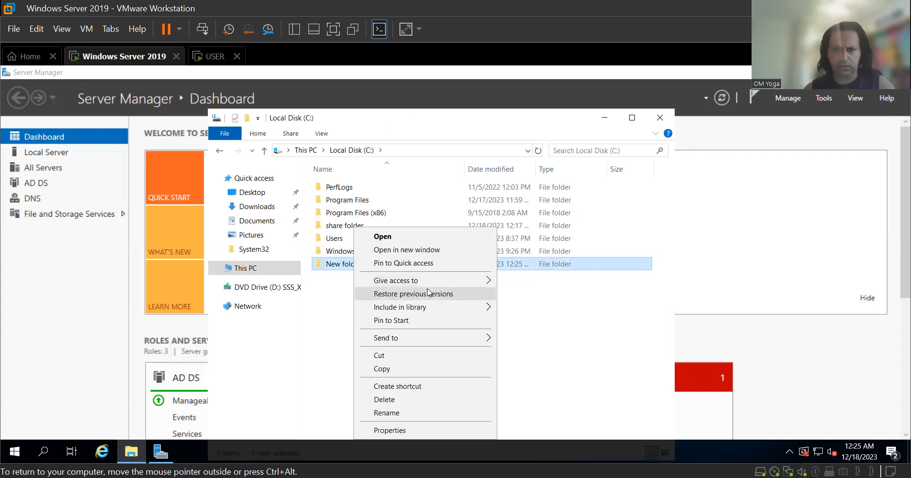
{"action": "mouse_move", "coordinate": [414, 344]}
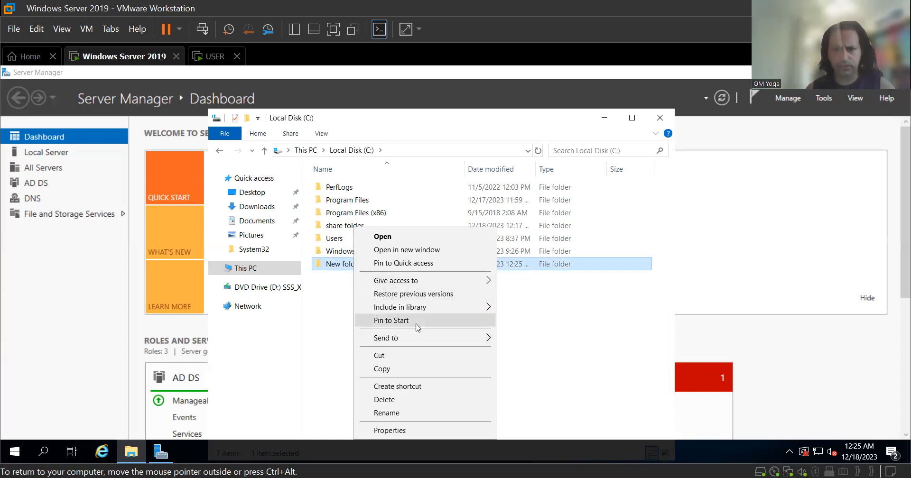
{"action": "left_click", "coordinate": [387, 413]}
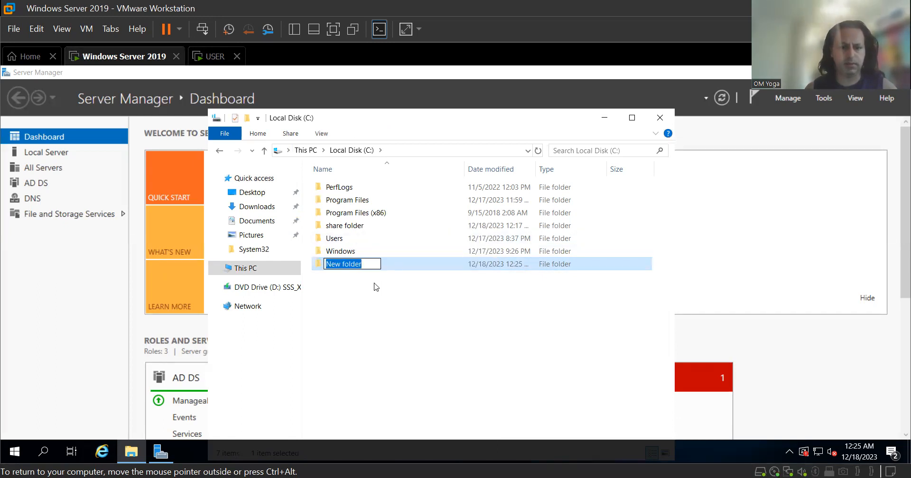
{"action": "type", "text": "walpaper"}
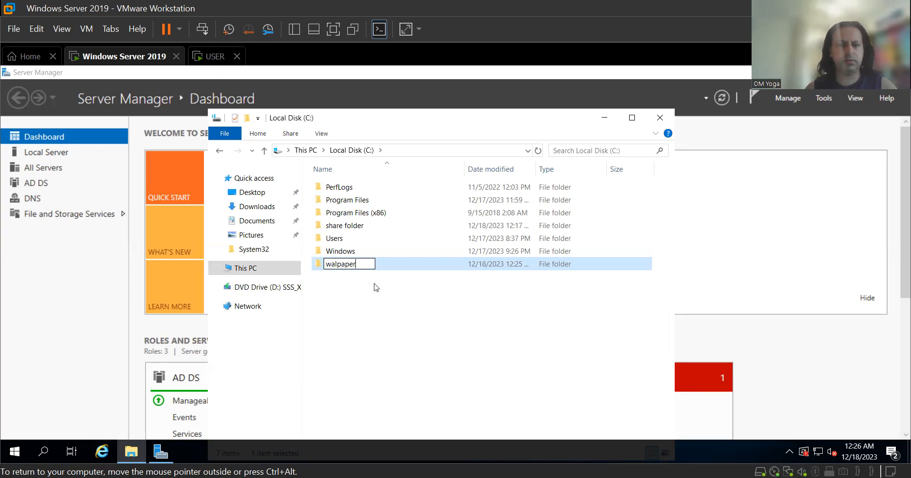
{"action": "left_click", "coordinate": [376, 287]}
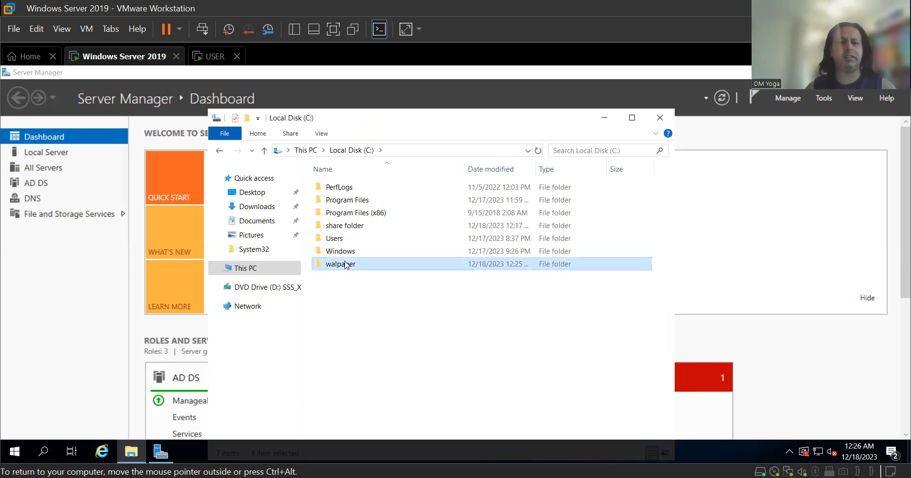
{"action": "double_click", "coordinate": [345, 265]}
Copy the download - Copy image from the server's desktop.
{"action": "right_click", "coordinate": [343, 209]}
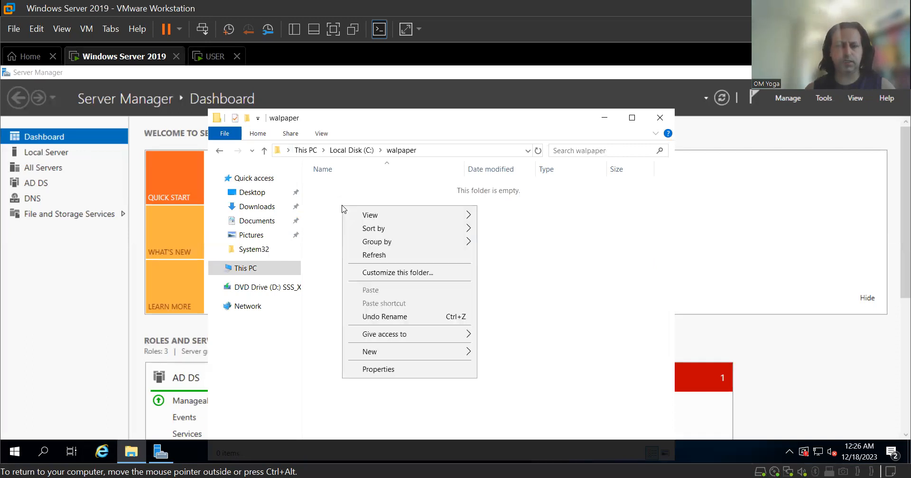
{"action": "left_click", "coordinate": [334, 264]}
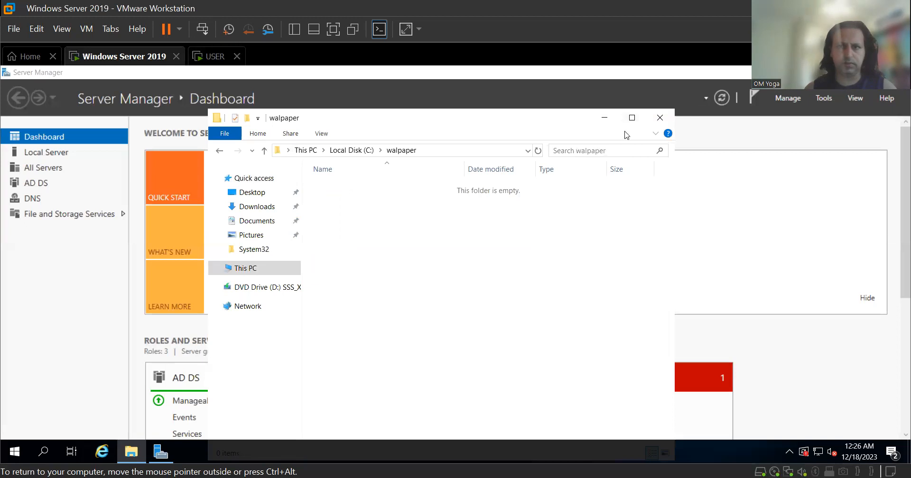
{"action": "left_click", "coordinate": [607, 121]}
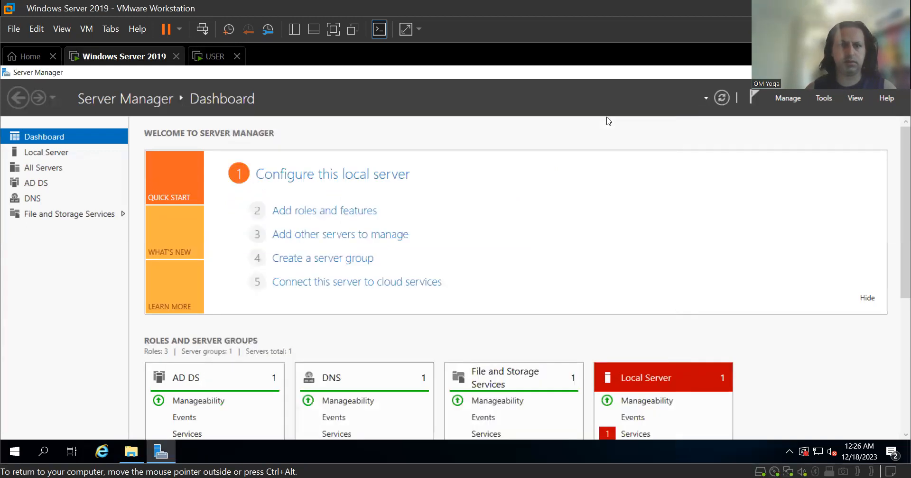
{"action": "left_click", "coordinate": [843, 72]}
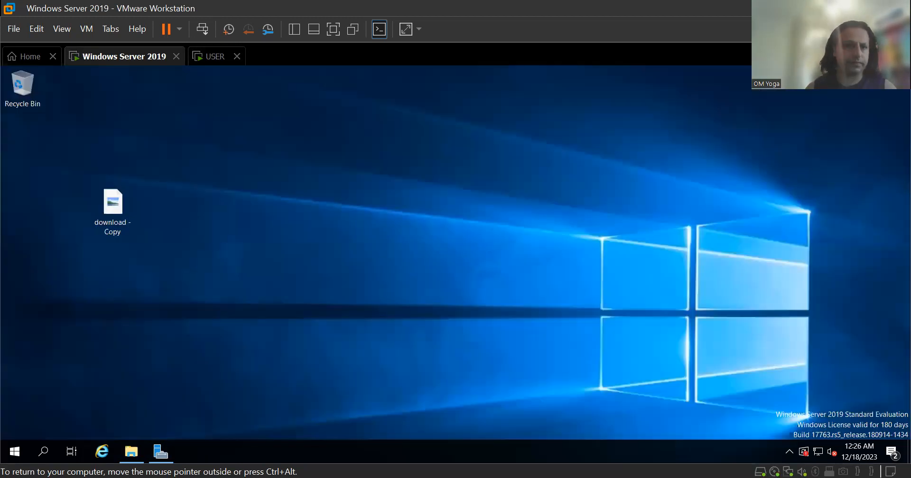
{"action": "right_click", "coordinate": [119, 195]}
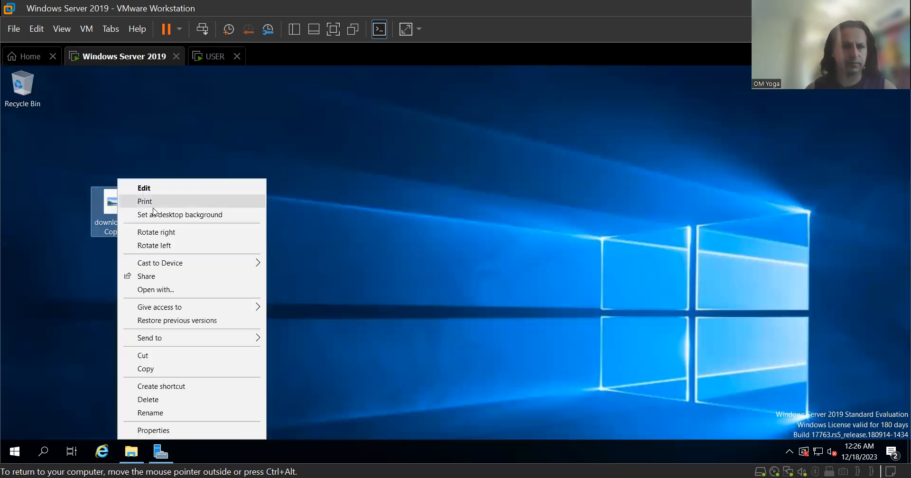
{"action": "left_click", "coordinate": [168, 369]}
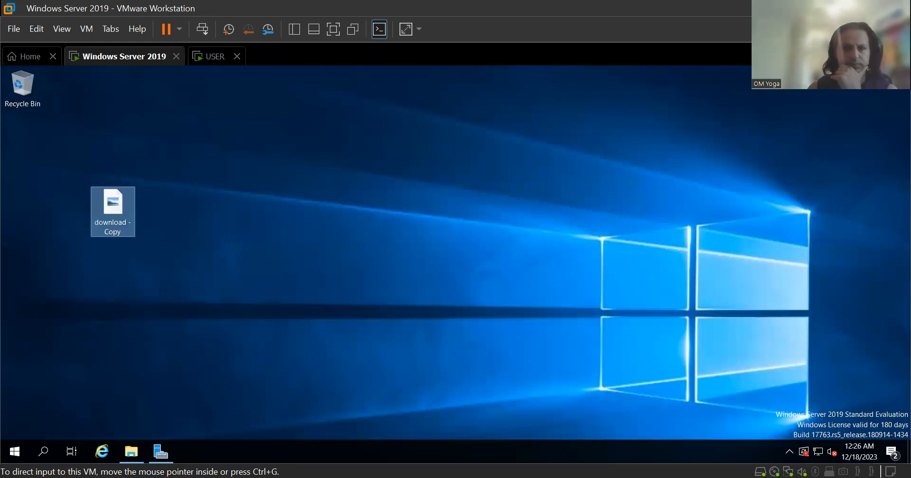
Paste the image into C:\walpaper and rename it 'walpaper'.
{"action": "left_click", "coordinate": [131, 458]}
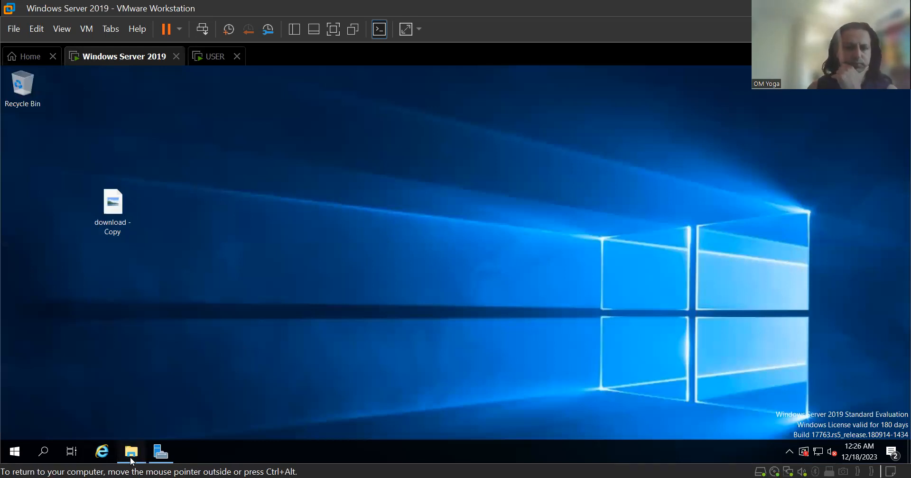
{"action": "right_click", "coordinate": [388, 214]}
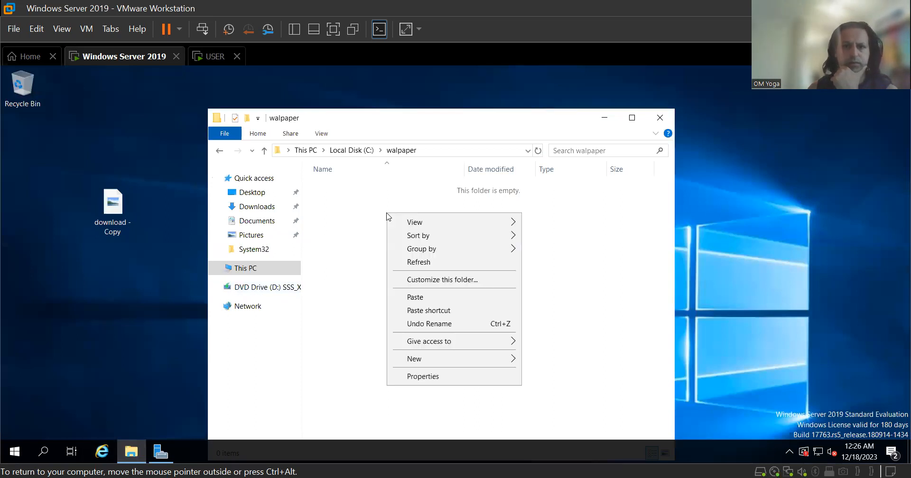
{"action": "left_click", "coordinate": [451, 298]}
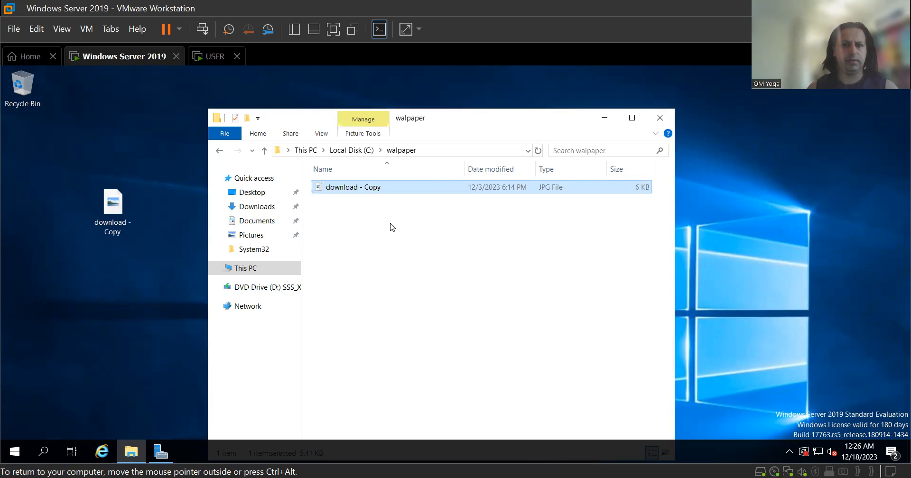
{"action": "right_click", "coordinate": [355, 186]}
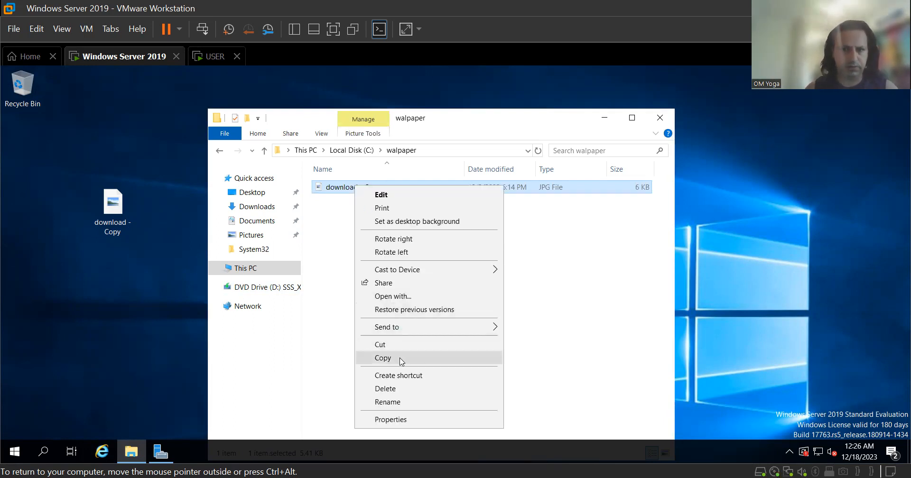
{"action": "left_click", "coordinate": [399, 402]}
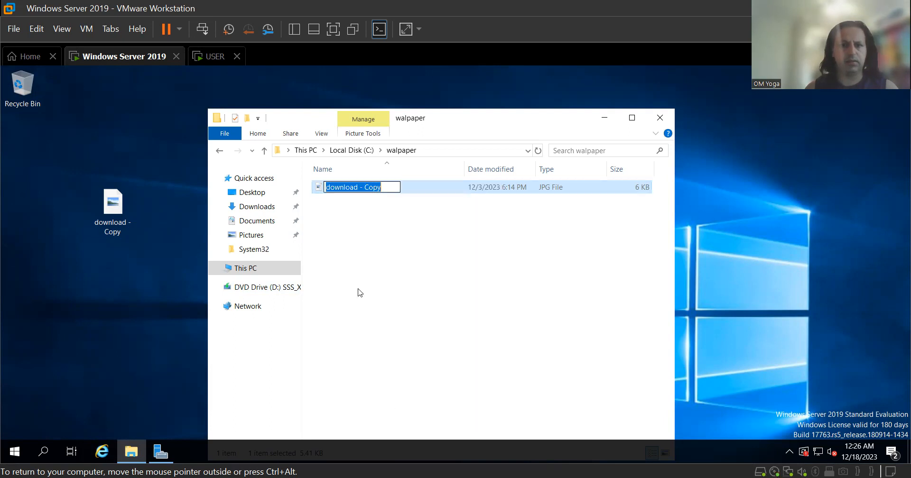
{"action": "type", "text": "walpaper"}
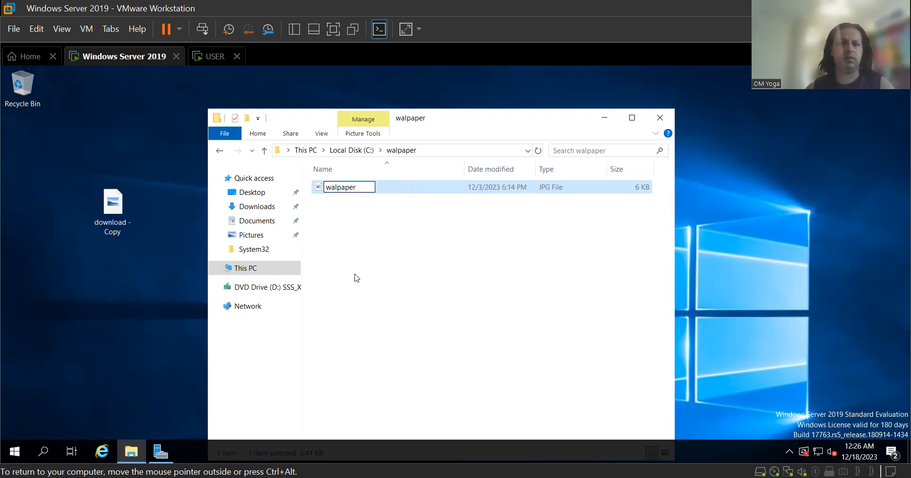
{"action": "left_click", "coordinate": [411, 293]}
Check the walpaper folder's contents and return to the Local Disk (C:) listing.
{"action": "left_click", "coordinate": [219, 151]}
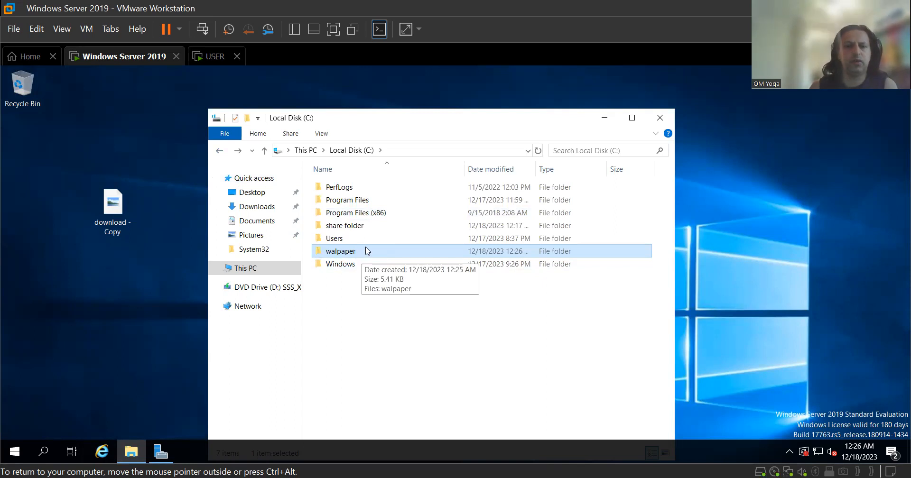
{"action": "double_click", "coordinate": [368, 254]}
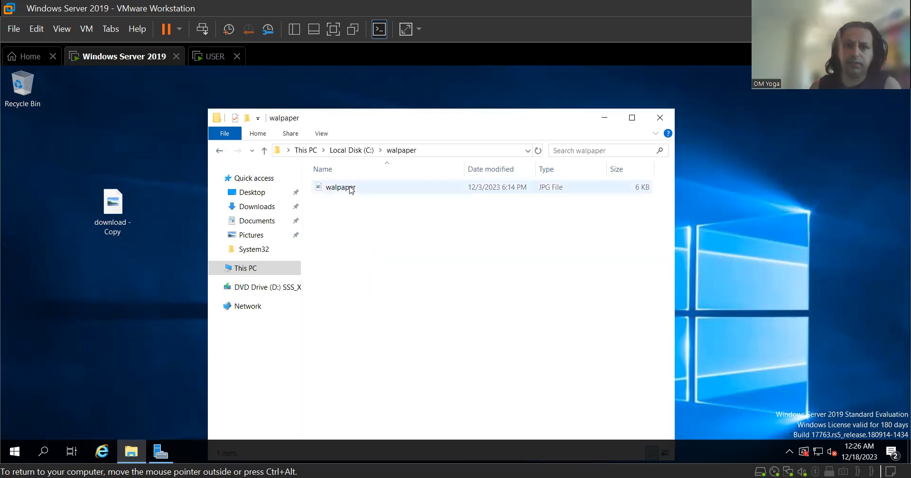
{"action": "left_click", "coordinate": [220, 150]}
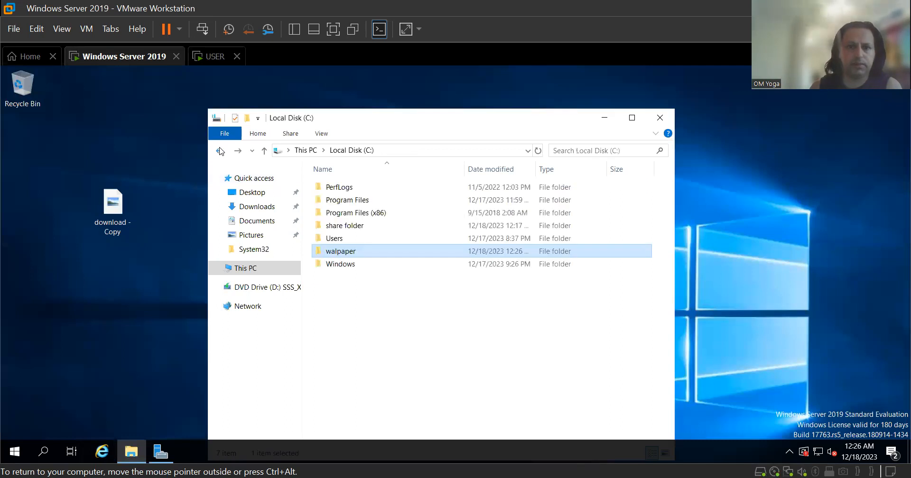
{"action": "right_click", "coordinate": [348, 255]}
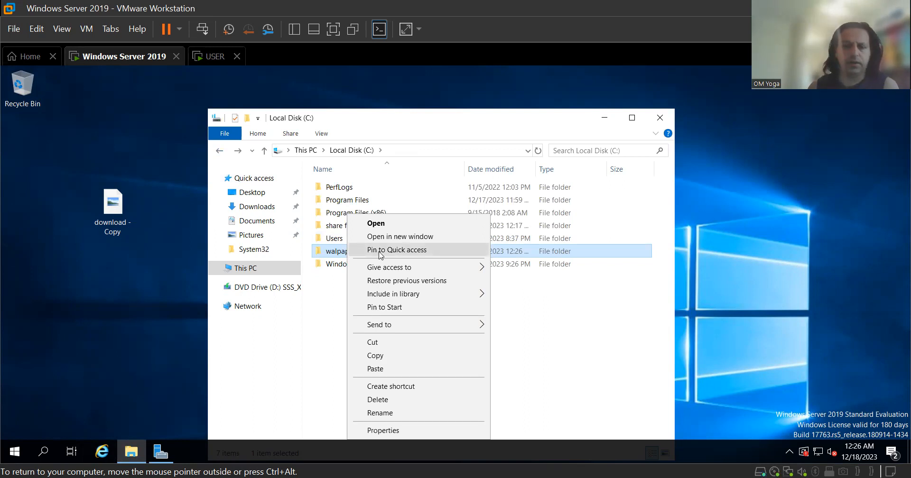
Enable Advanced Sharing on the walpaper folder with Read permission for Everyone.
{"action": "left_click", "coordinate": [402, 430]}
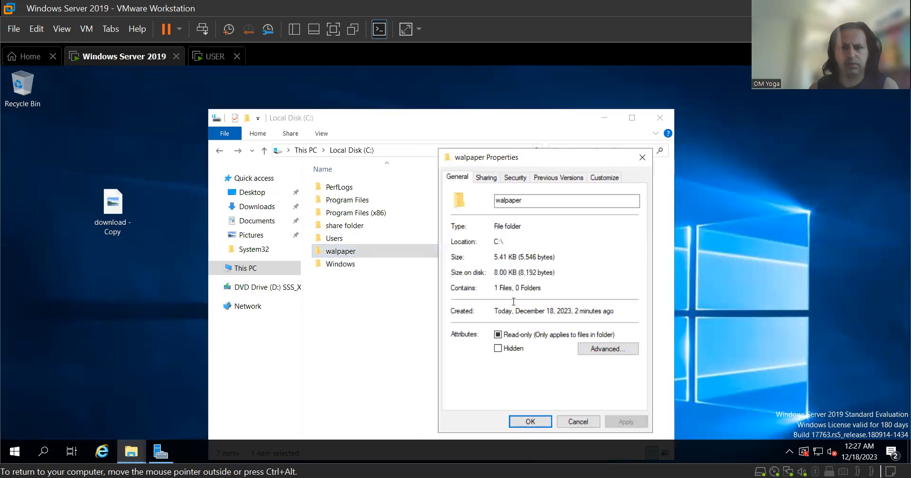
{"action": "left_click", "coordinate": [490, 179]}
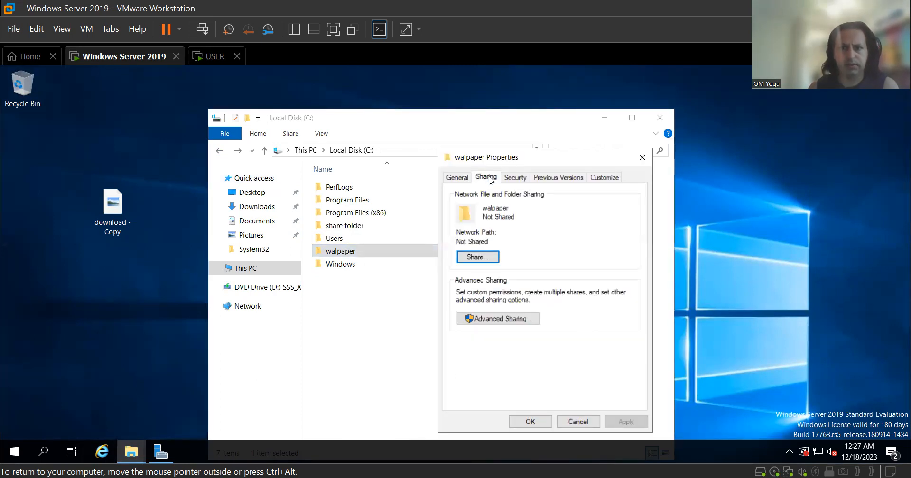
{"action": "left_click", "coordinate": [508, 319]}
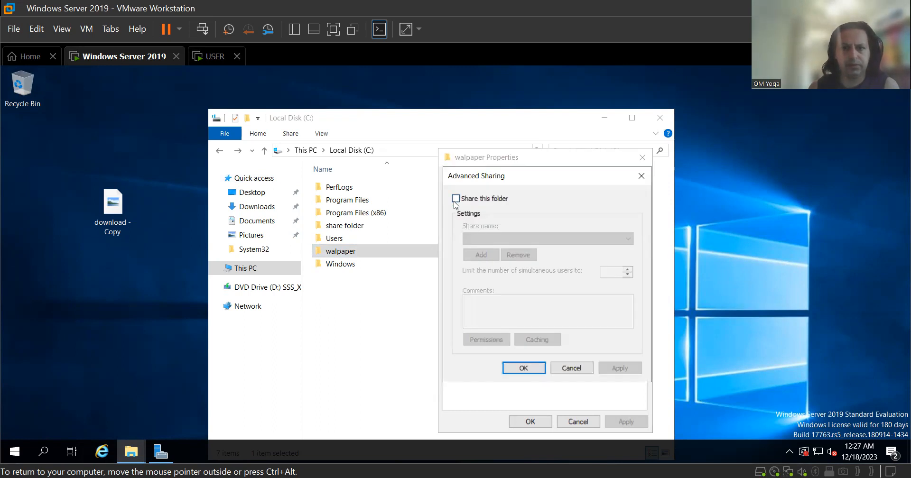
{"action": "left_click", "coordinate": [456, 200]}
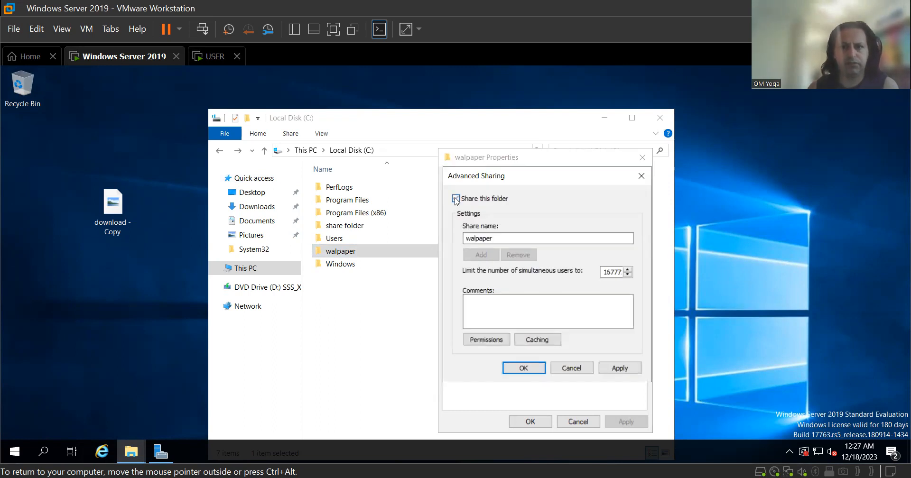
{"action": "left_click", "coordinate": [480, 342]}
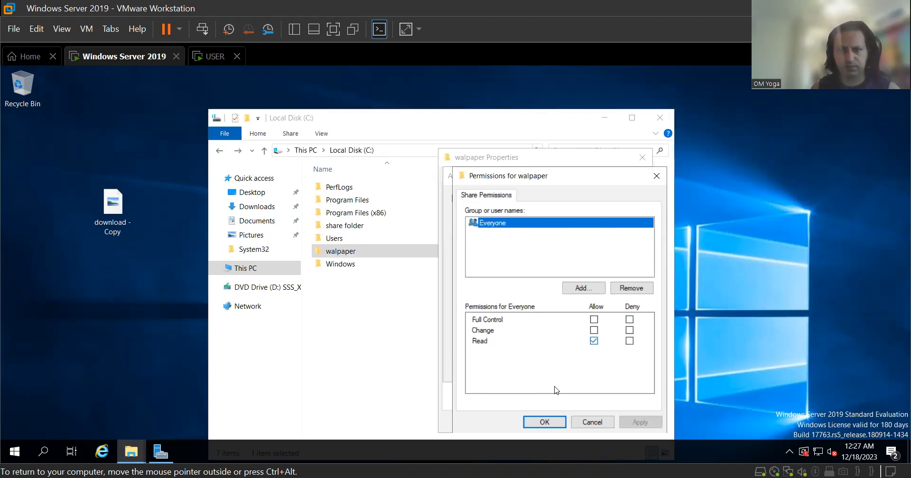
{"action": "left_click", "coordinate": [552, 422]}
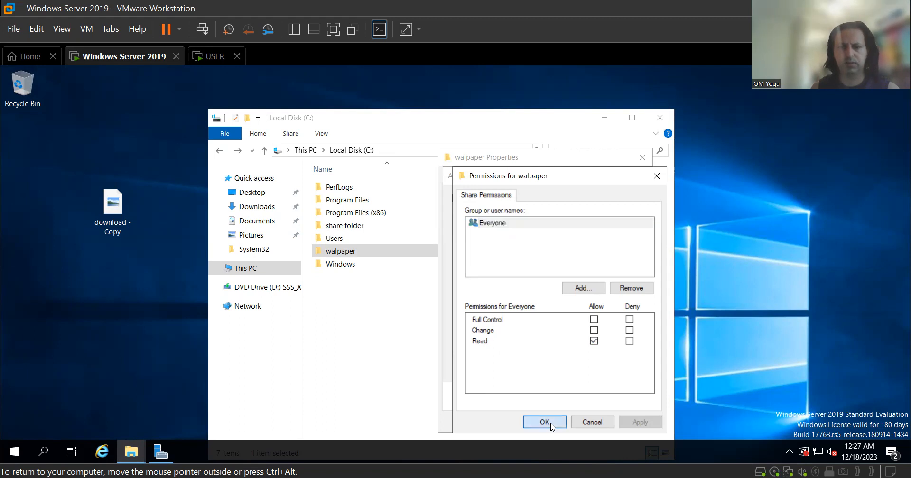
{"action": "left_click", "coordinate": [619, 369]}
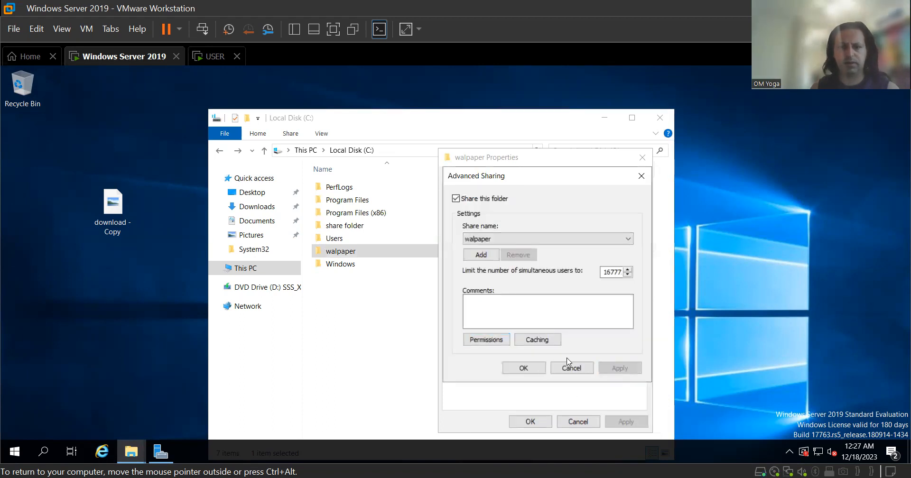
{"action": "left_click", "coordinate": [535, 373]}
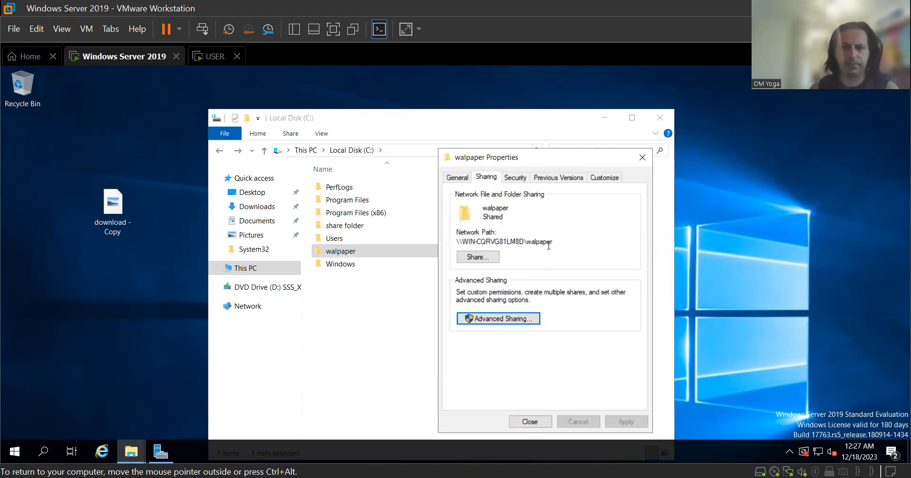
Share the folder with Everyone through the Share dialog and close its properties.
{"action": "left_click_drag", "start_coordinate": [552, 239], "coordinate": [448, 250]}
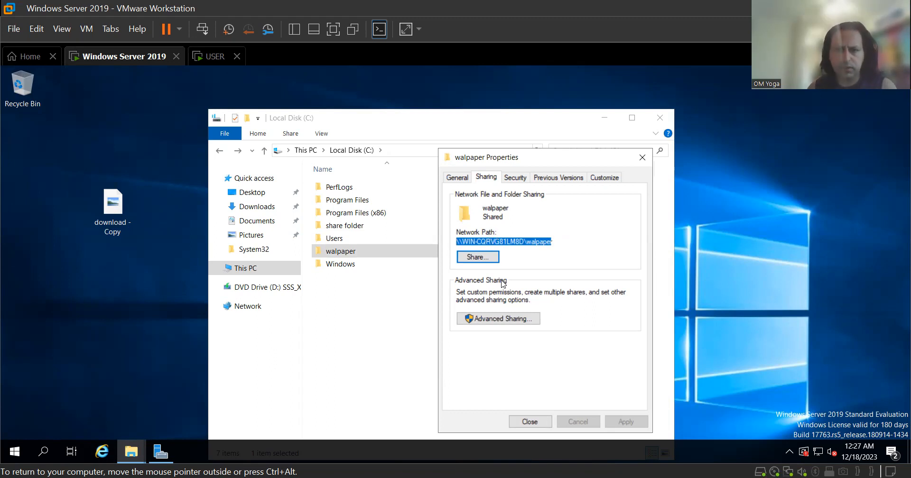
{"action": "left_click", "coordinate": [484, 256]}
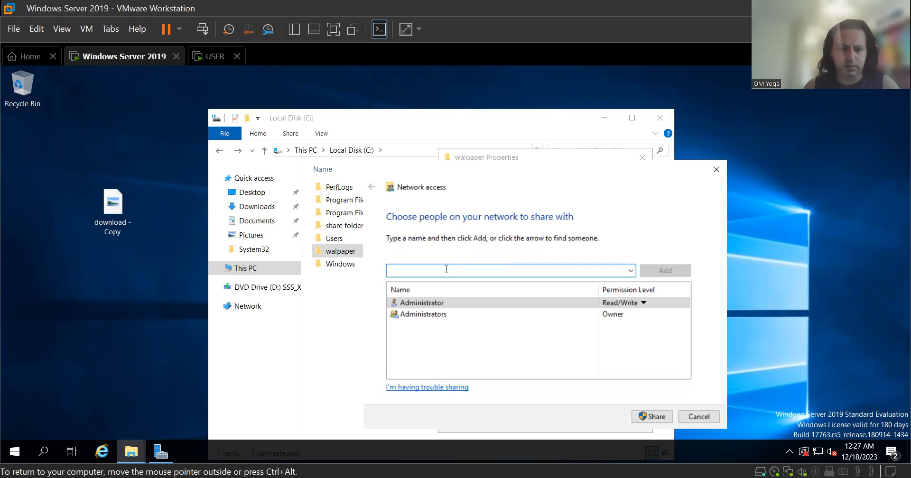
{"action": "type", "text": "everyone"}
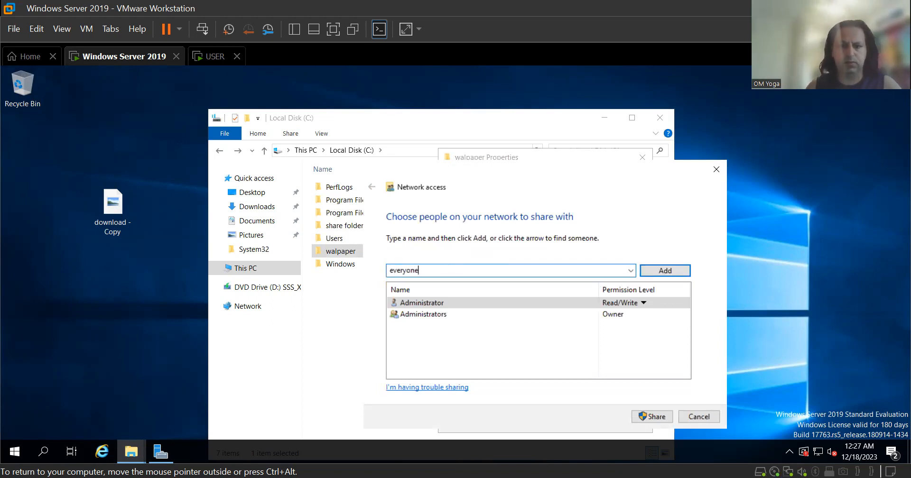
{"action": "left_click", "coordinate": [680, 271]}
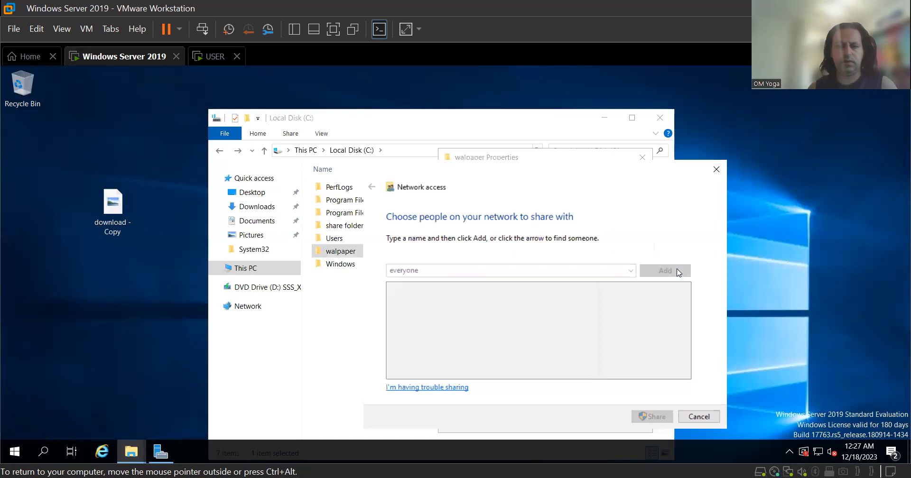
{"action": "left_click", "coordinate": [665, 418]}
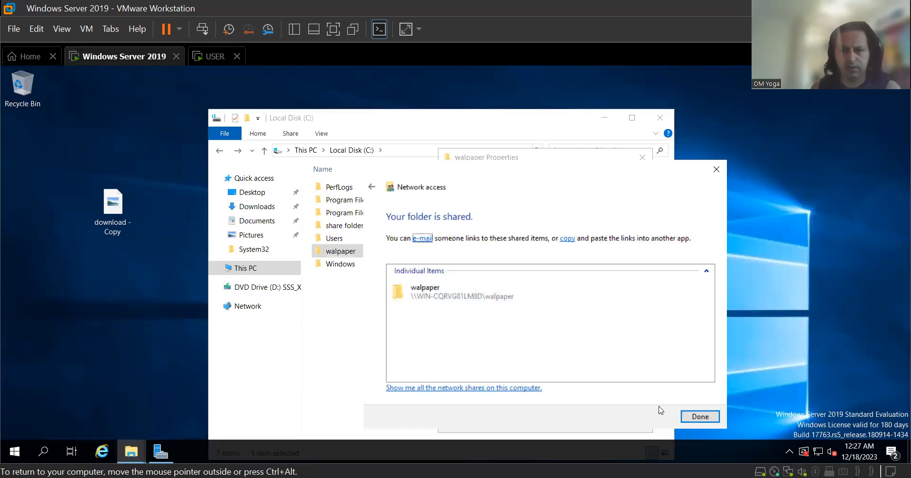
{"action": "left_click", "coordinate": [706, 417]}
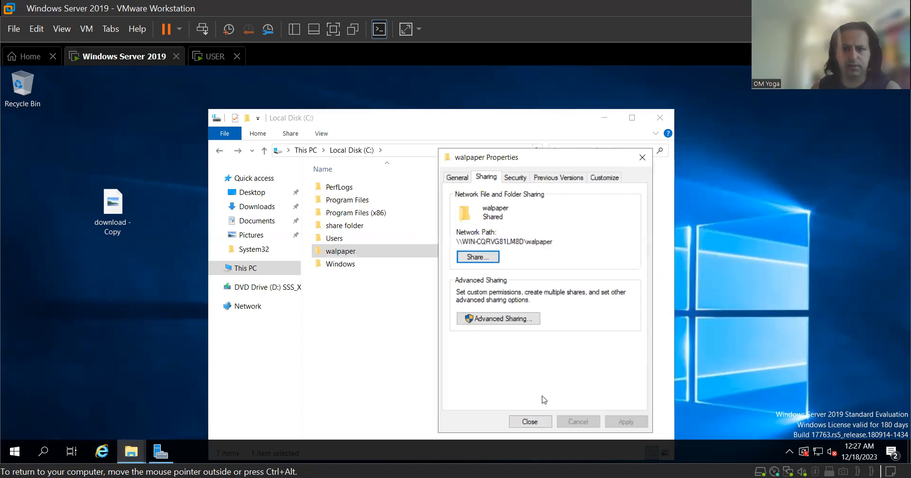
{"action": "left_click", "coordinate": [536, 422]}
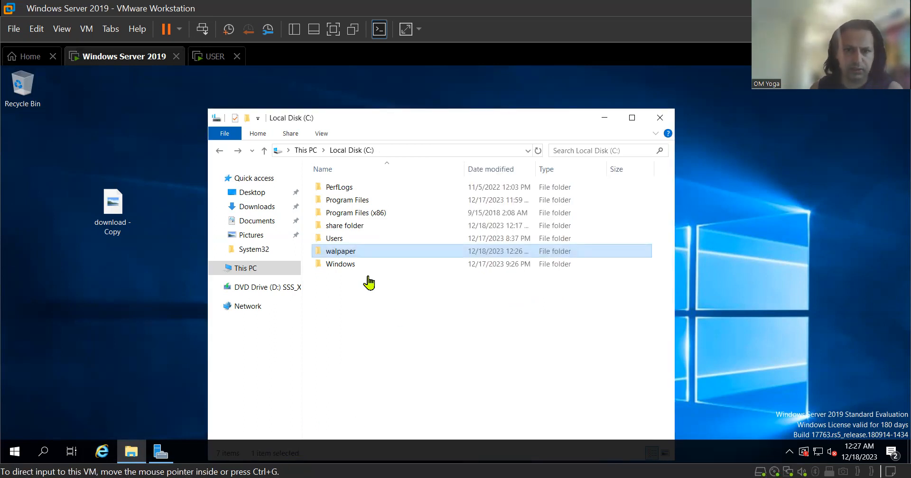
View the walpaper image's properties inside the folder, then close them and the folder window.
{"action": "double_click", "coordinate": [367, 253]}
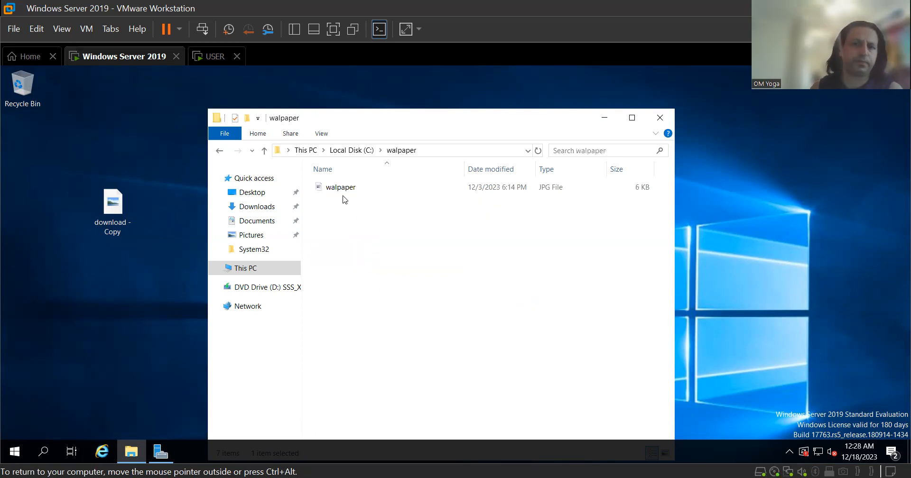
{"action": "right_click", "coordinate": [343, 193]}
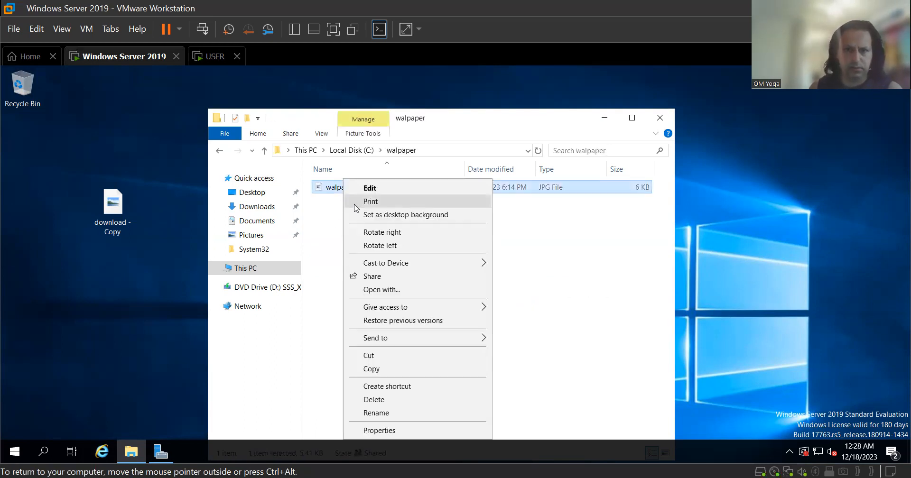
{"action": "left_click", "coordinate": [379, 431]}
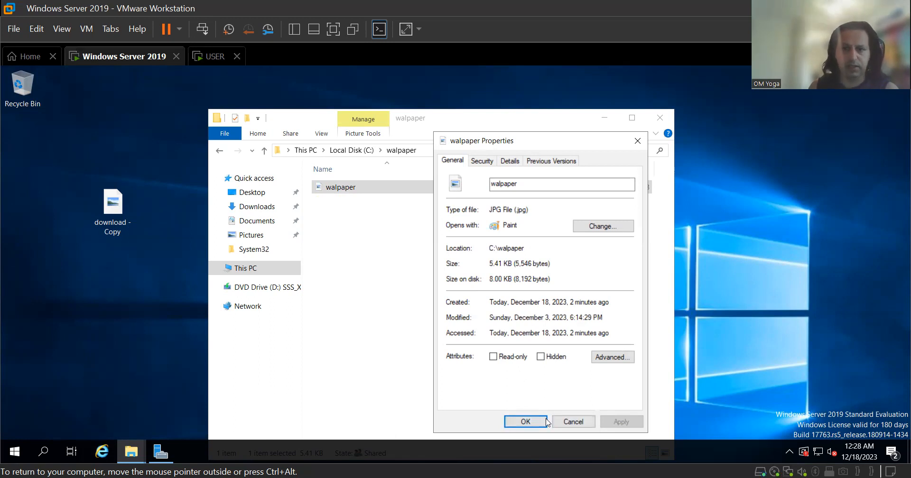
{"action": "left_click", "coordinate": [574, 423]}
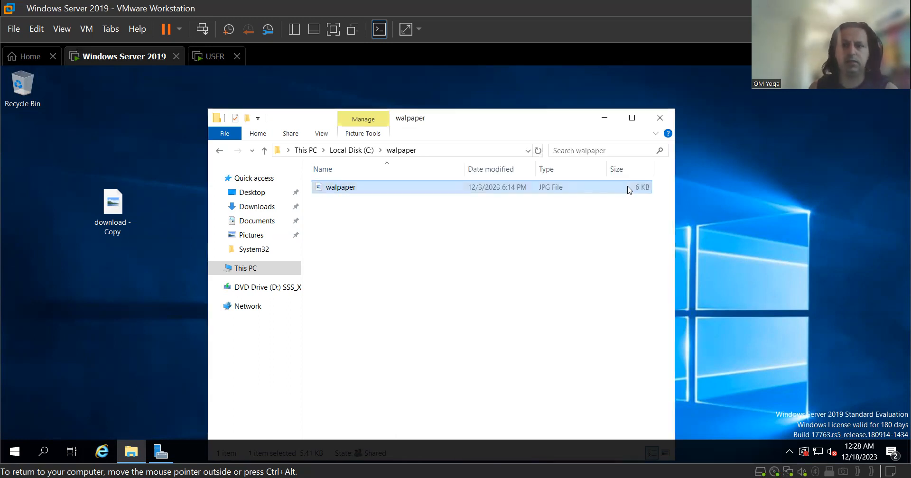
{"action": "left_click", "coordinate": [662, 120]}
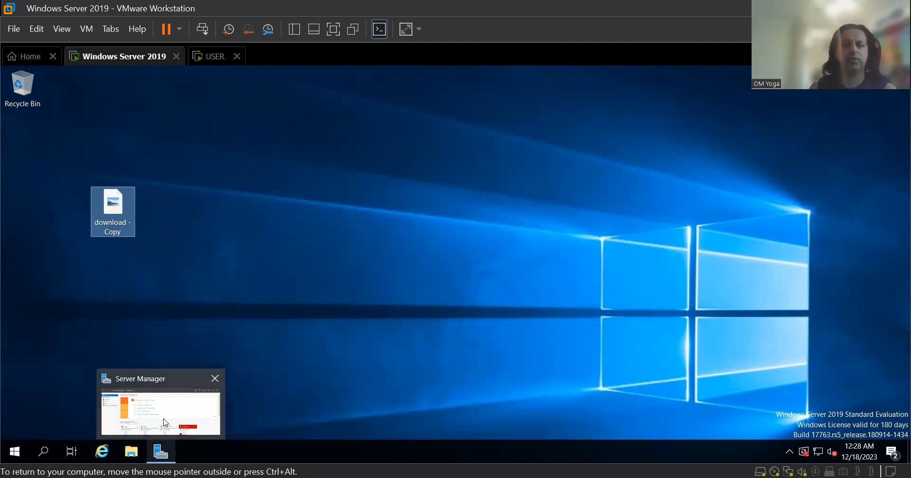
Launch Group Policy Management from Server Manager Tools and select the kathmandu.local domain.
{"action": "left_click", "coordinate": [159, 455]}
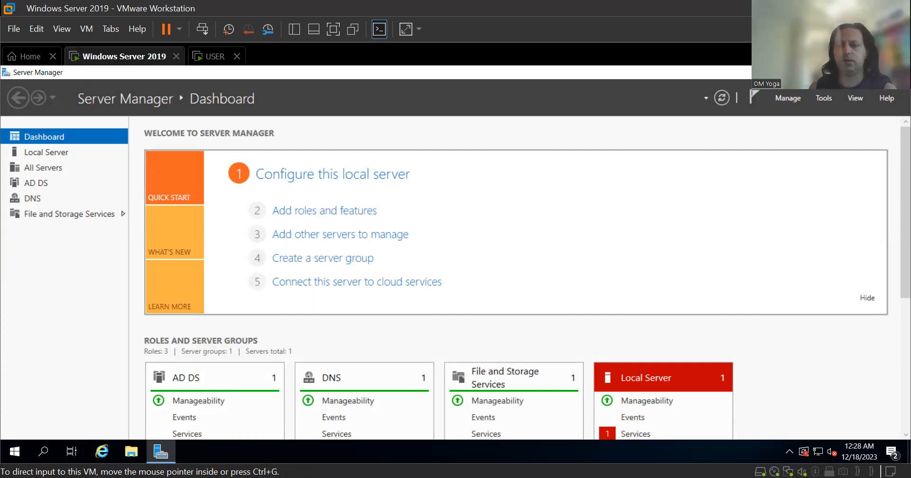
{"action": "left_click", "coordinate": [826, 99]}
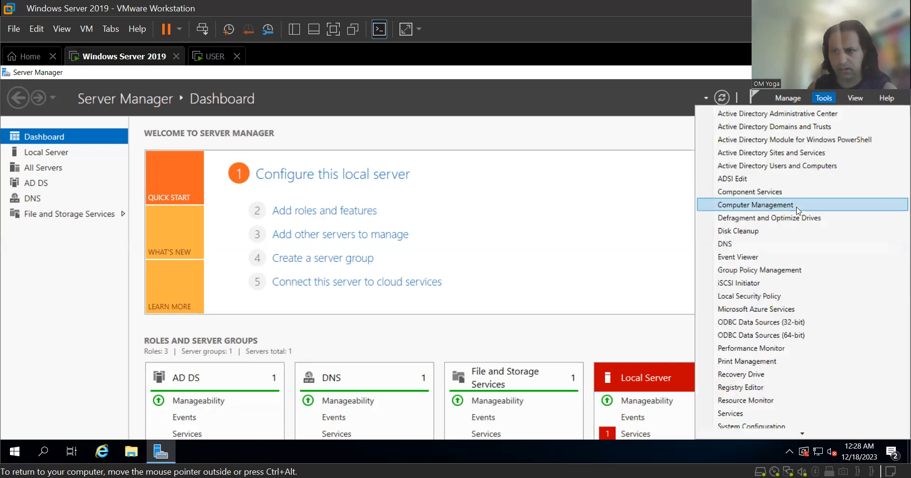
{"action": "left_click", "coordinate": [781, 271]}
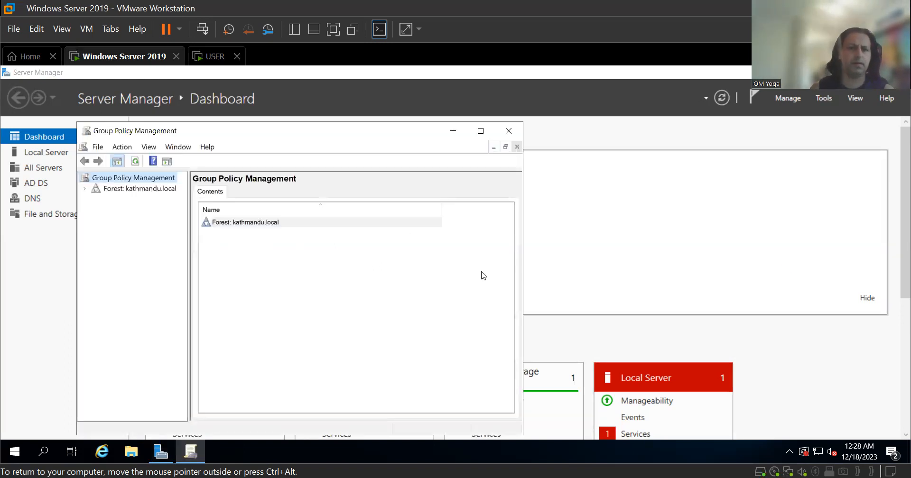
{"action": "left_click", "coordinate": [84, 189]}
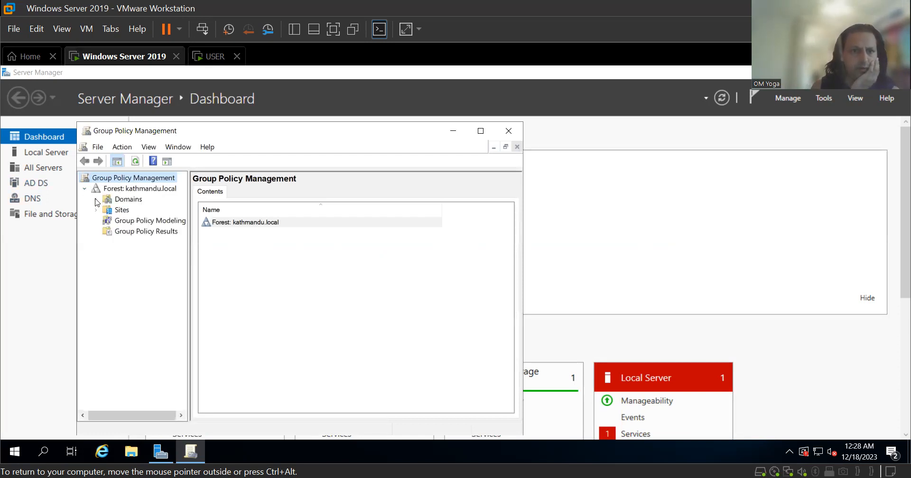
{"action": "left_click", "coordinate": [96, 200]}
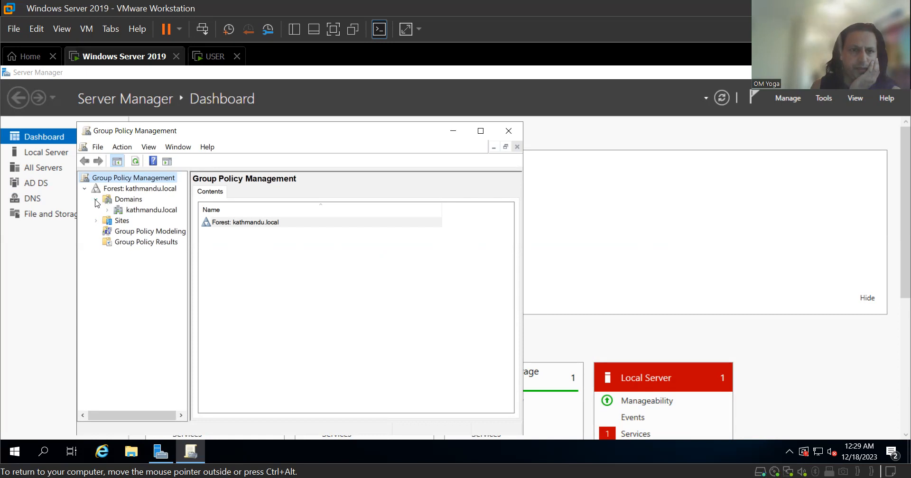
{"action": "left_click", "coordinate": [156, 212]}
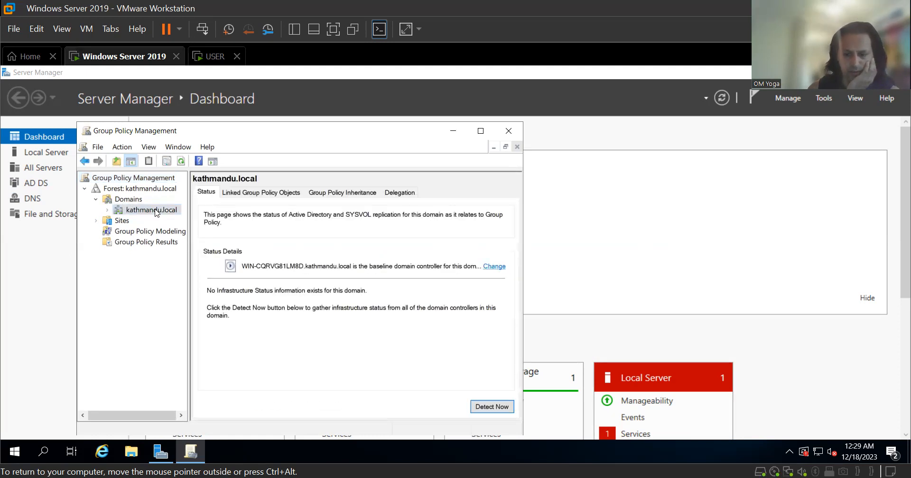
Create a GPO named 'New Group Policy' in kathmandu.local and link it there.
{"action": "right_click", "coordinate": [156, 212]}
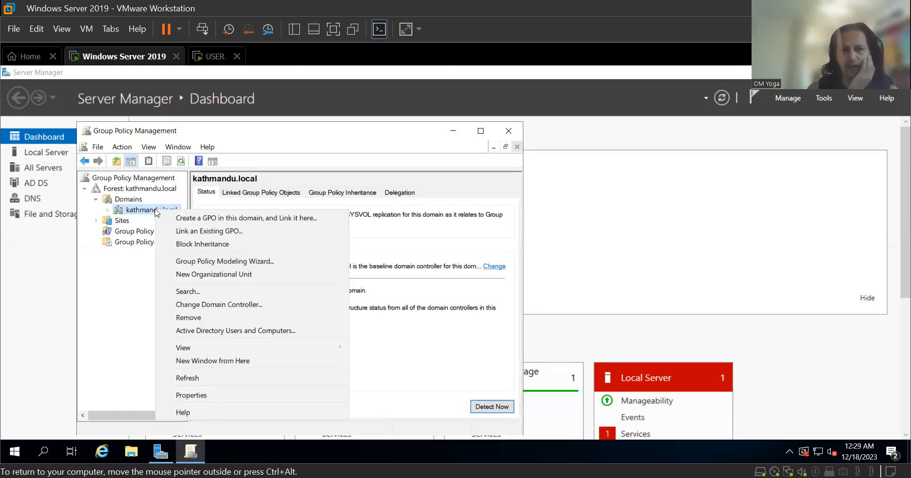
{"action": "left_click", "coordinate": [201, 221]}
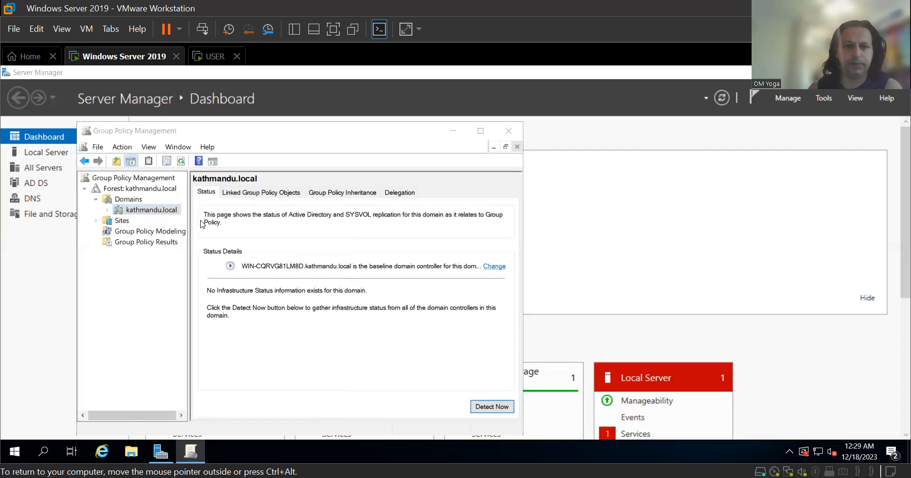
{"action": "left_click", "coordinate": [290, 267]}
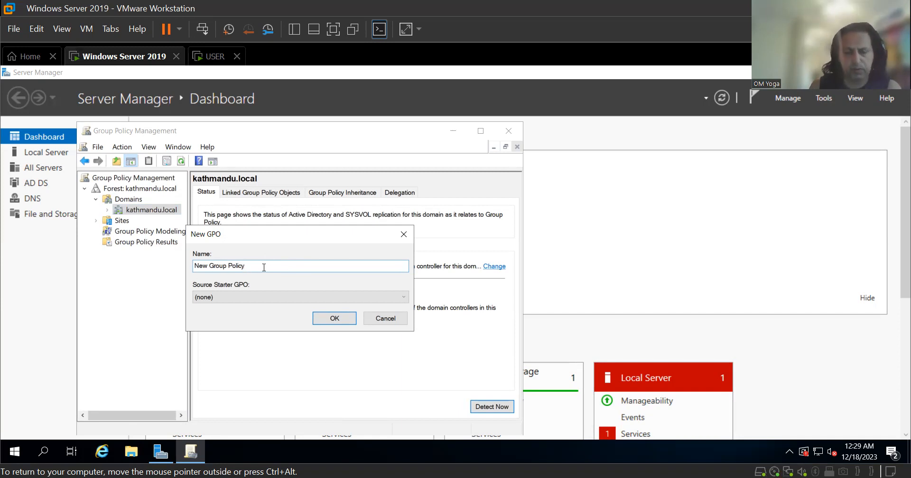
{"action": "left_click", "coordinate": [335, 318]}
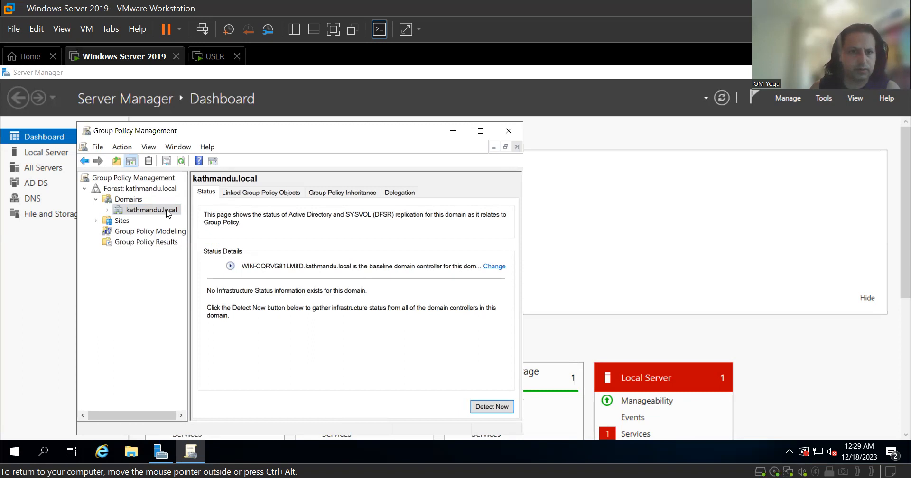
{"action": "left_click", "coordinate": [321, 382]}
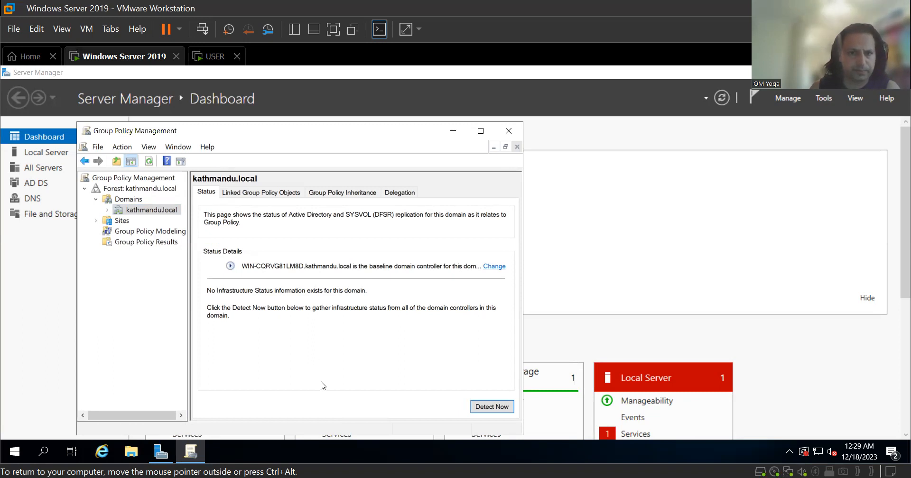
Select the New Group Policy link under kathmandu.local and widen the tree pane.
{"action": "left_click", "coordinate": [96, 202]}
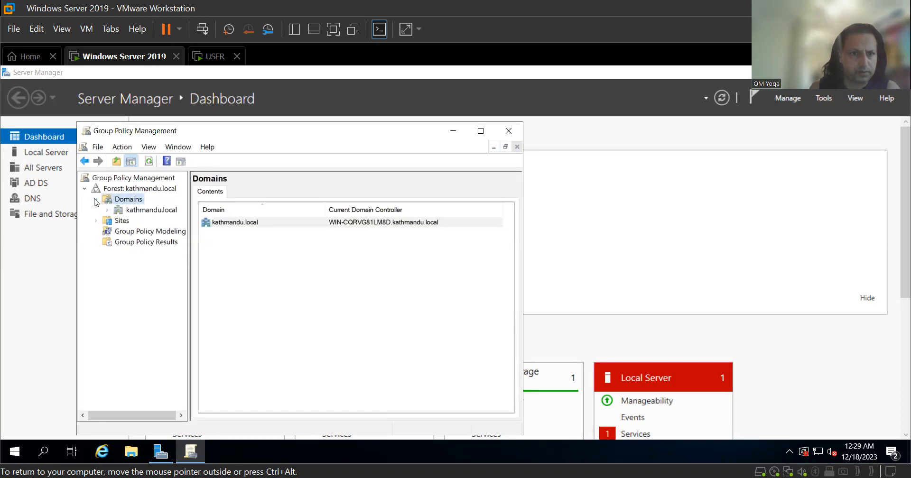
{"action": "left_click", "coordinate": [106, 210]}
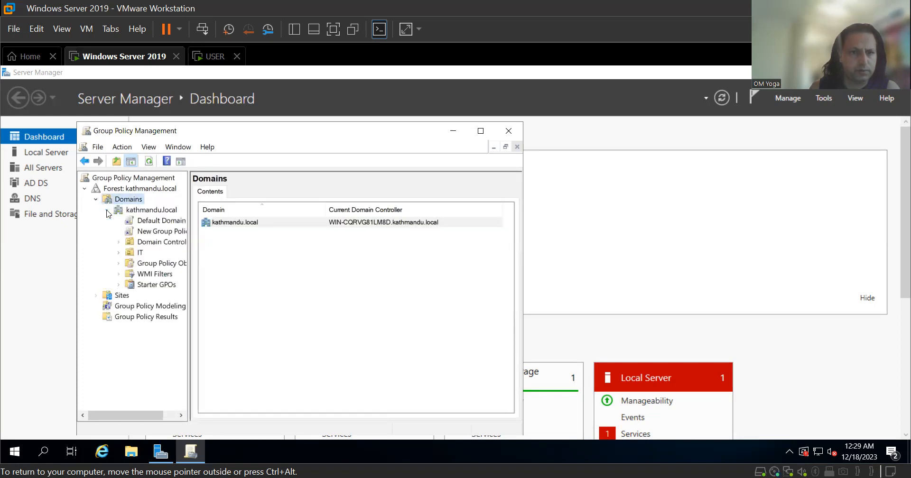
{"action": "left_click", "coordinate": [154, 232]}
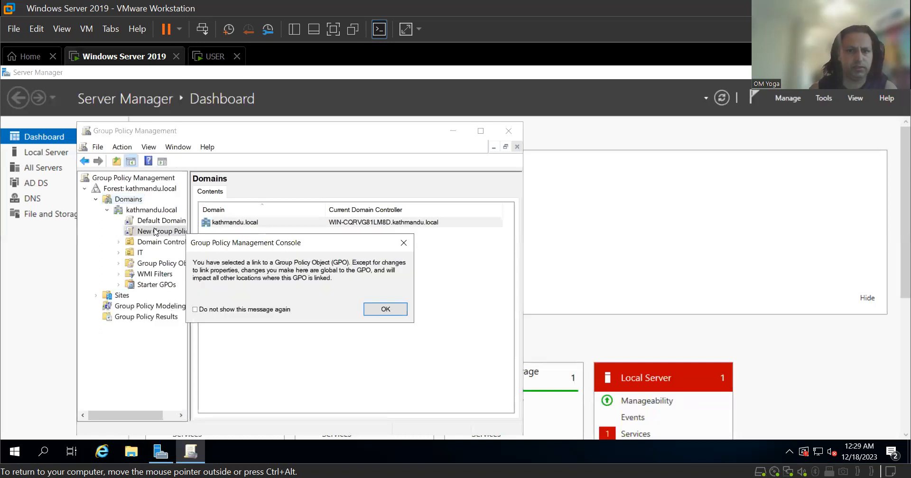
{"action": "left_click", "coordinate": [386, 310]}
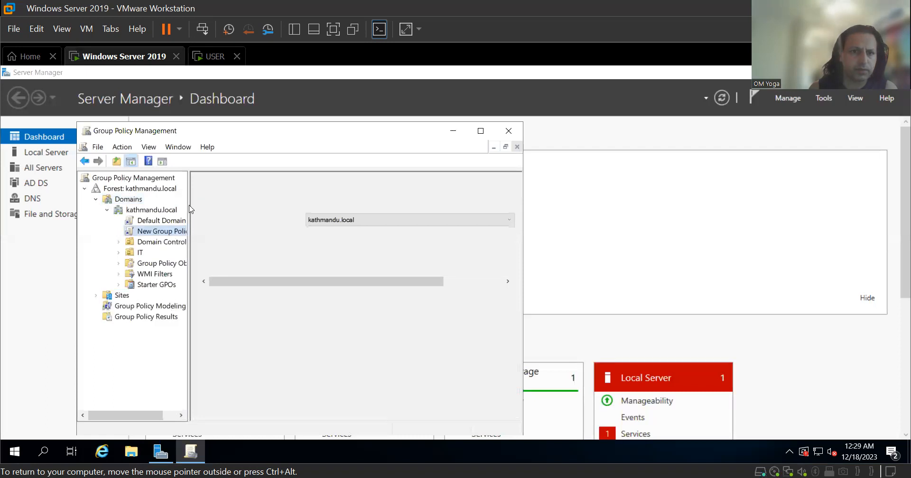
{"action": "left_click_drag", "start_coordinate": [187, 211], "coordinate": [228, 218]}
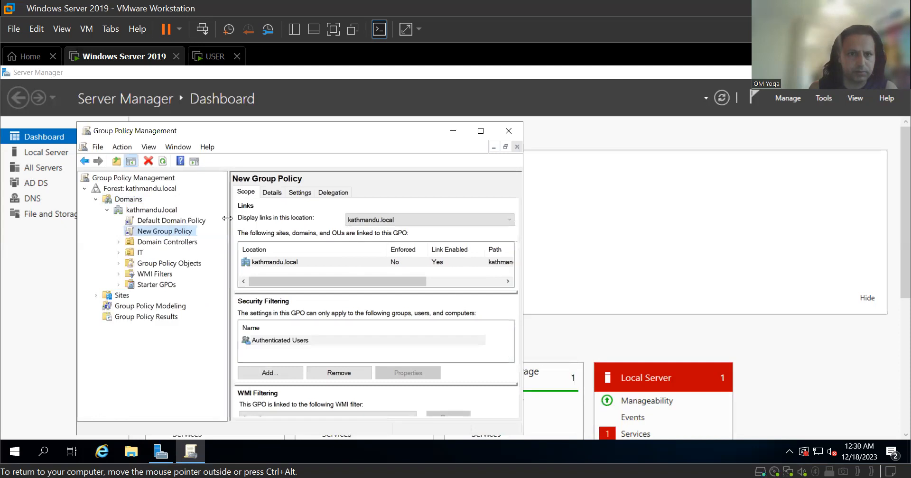
Edit New Group Policy and expand User Configuration Policies to Administrative Templates.
{"action": "right_click", "coordinate": [165, 233]}
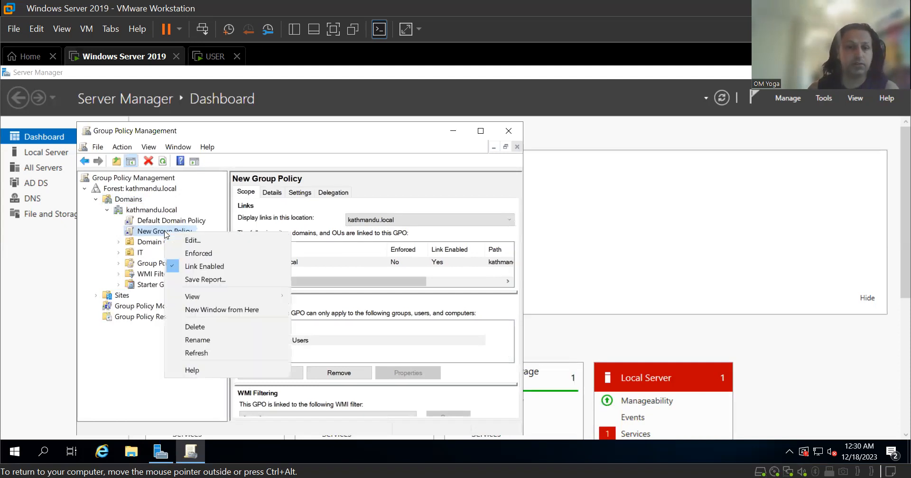
{"action": "left_click", "coordinate": [203, 243]}
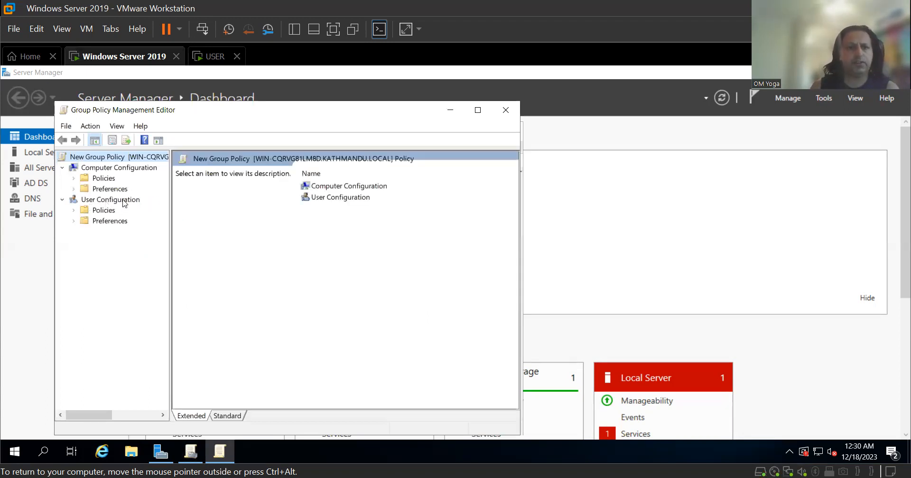
{"action": "left_click", "coordinate": [98, 212]}
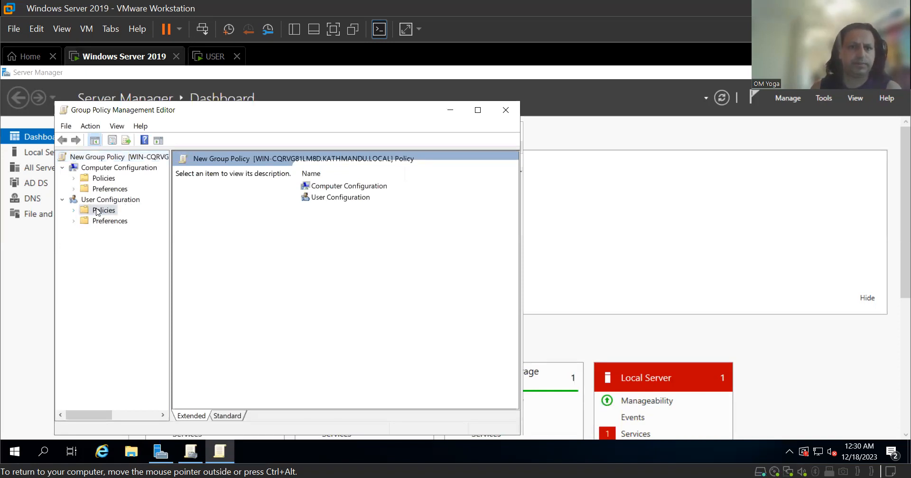
{"action": "double_click", "coordinate": [99, 211]}
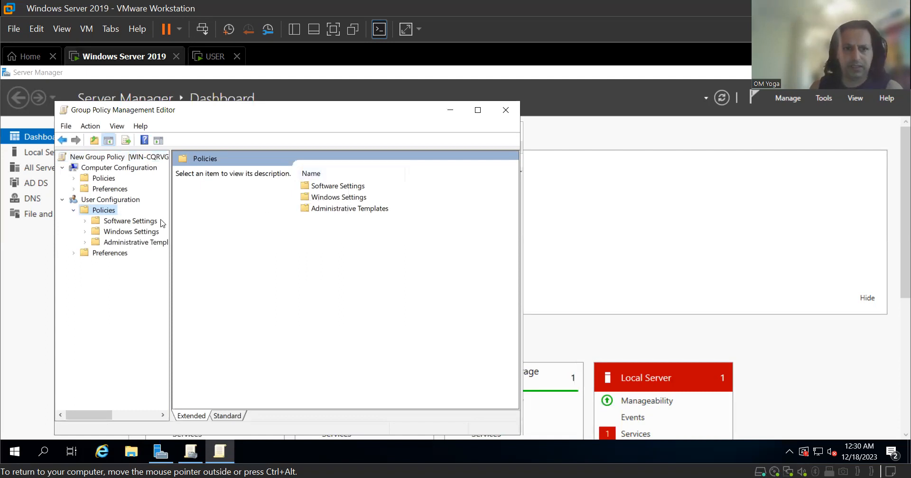
{"action": "left_click", "coordinate": [353, 211]}
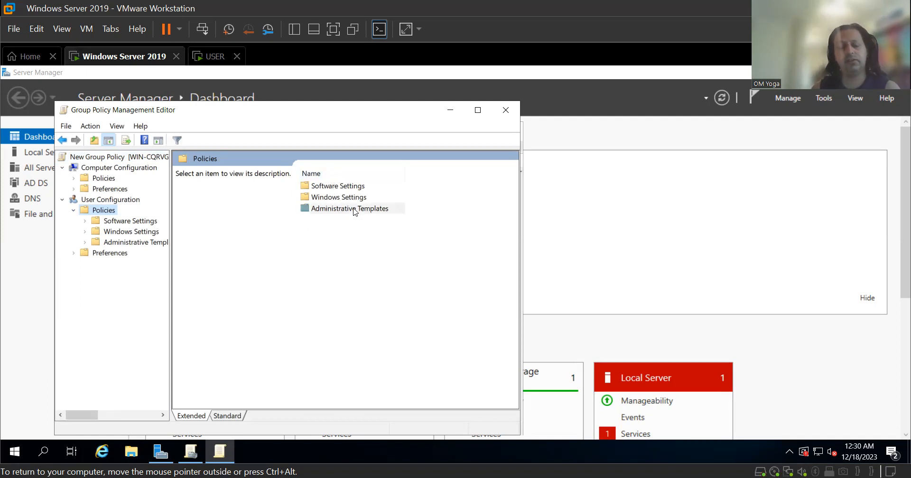
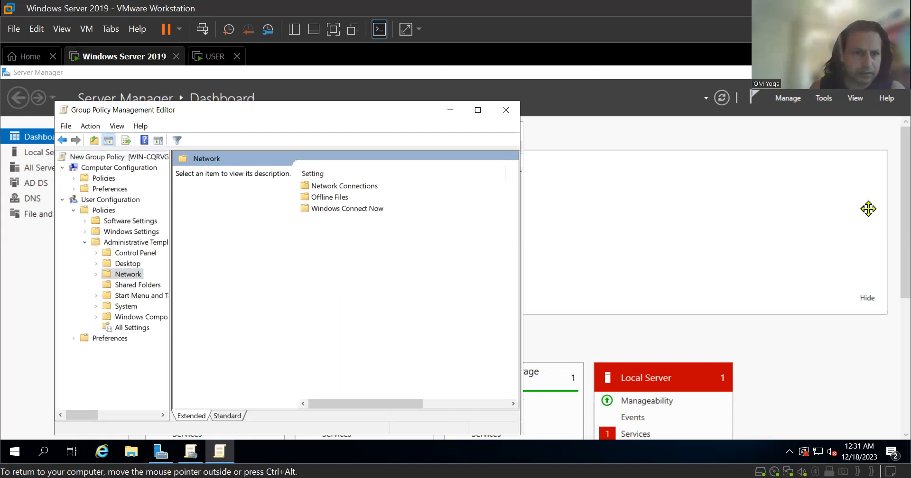
Browse Administrative Templates > Desktop > Desktop and select the Desktop Wallpaper setting.
{"action": "double_click", "coordinate": [129, 242]}
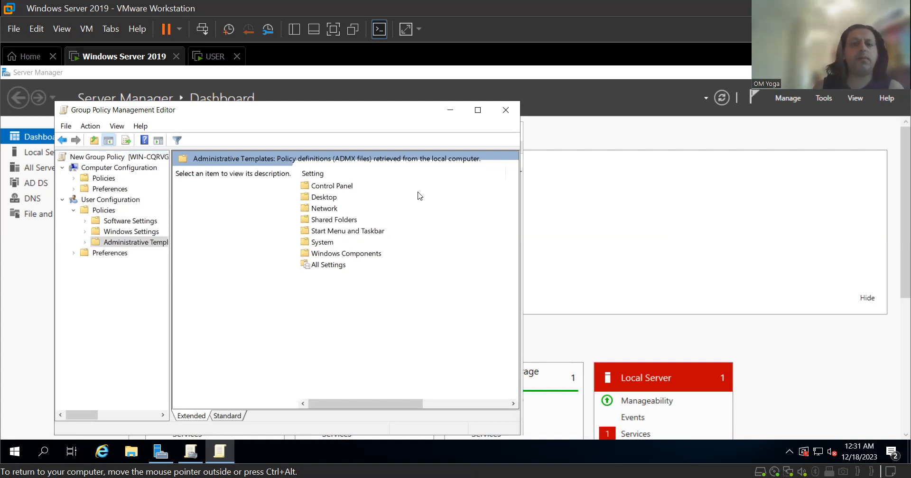
{"action": "left_click", "coordinate": [331, 198]}
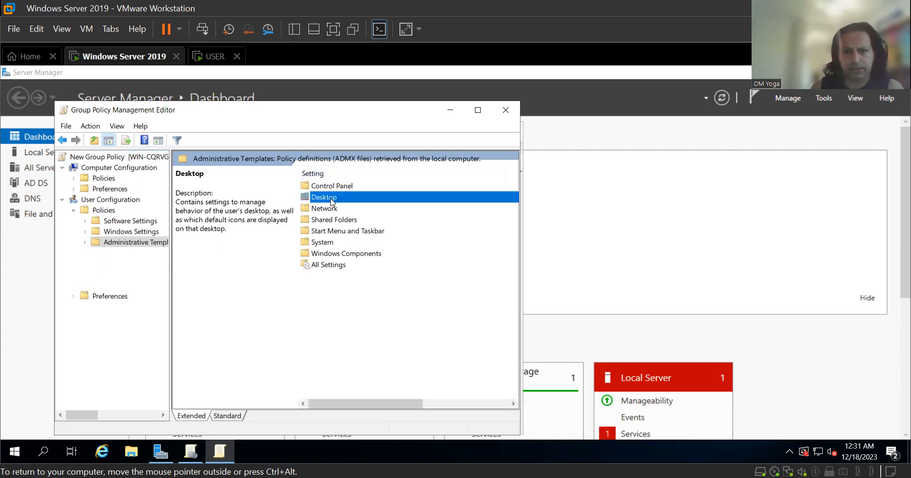
{"action": "double_click", "coordinate": [331, 199]}
{"action": "double_click", "coordinate": [326, 198]}
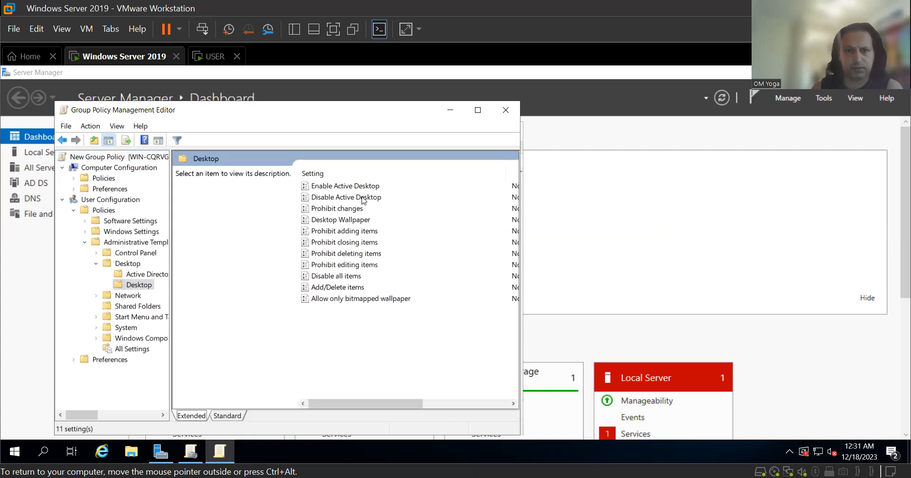
{"action": "left_click", "coordinate": [353, 222]}
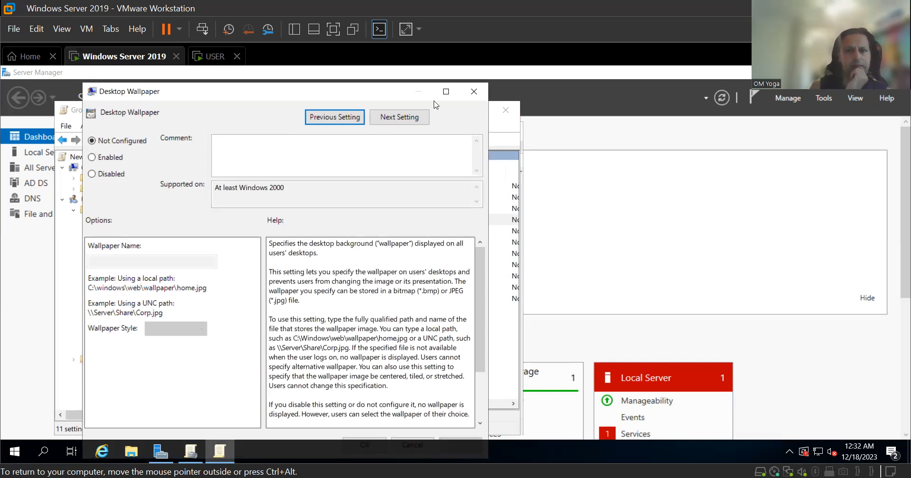
Maximize the Desktop Wallpaper dialog, set it to Enabled, and focus the Wallpaper Name box.
{"action": "left_click", "coordinate": [447, 92]}
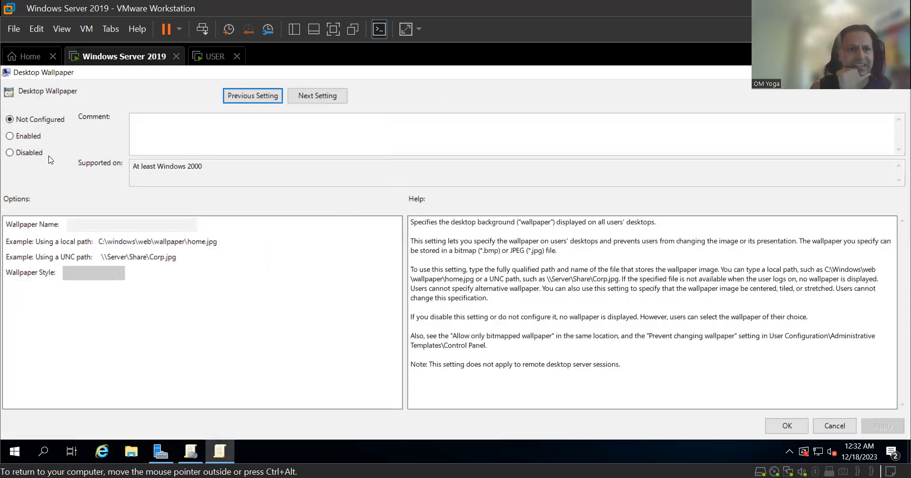
{"action": "left_click", "coordinate": [10, 136]}
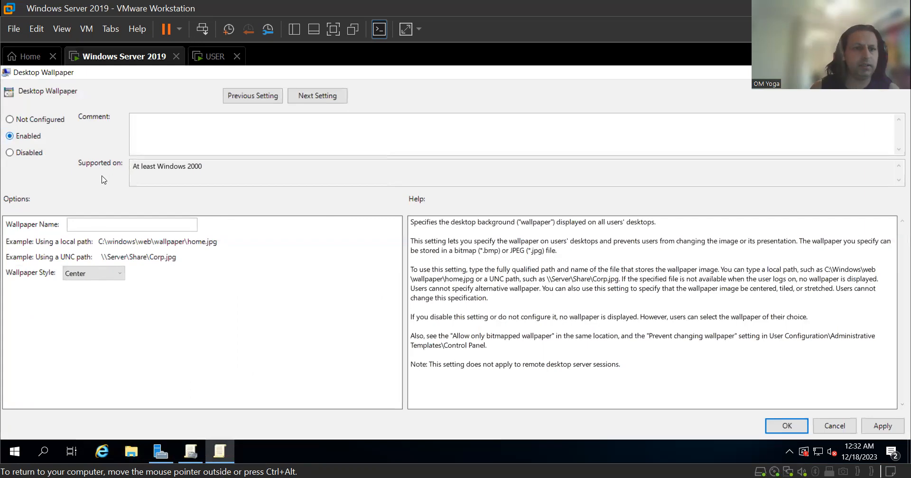
{"action": "left_click", "coordinate": [87, 225]}
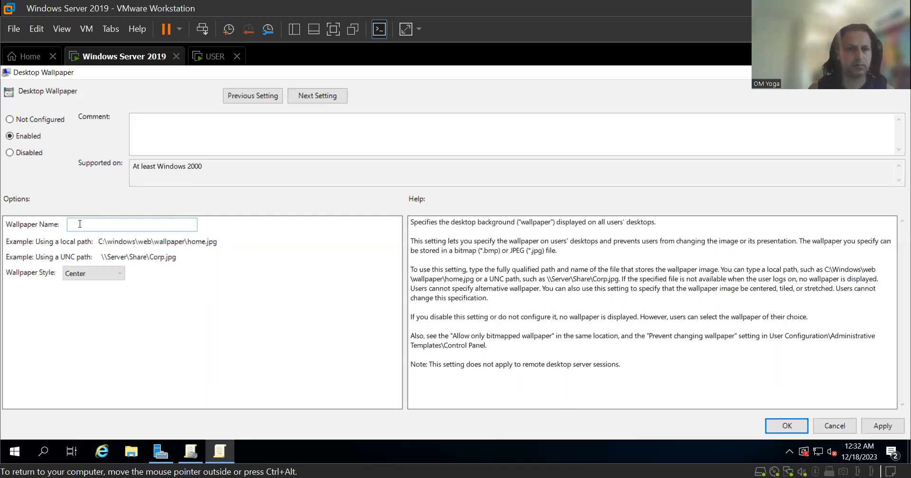
{"action": "right_click", "coordinate": [79, 224]}
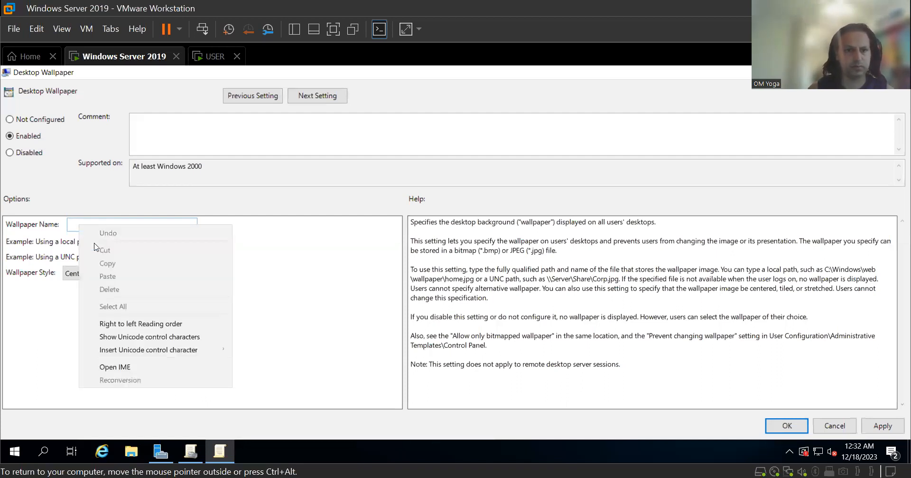
{"action": "left_click", "coordinate": [294, 280]}
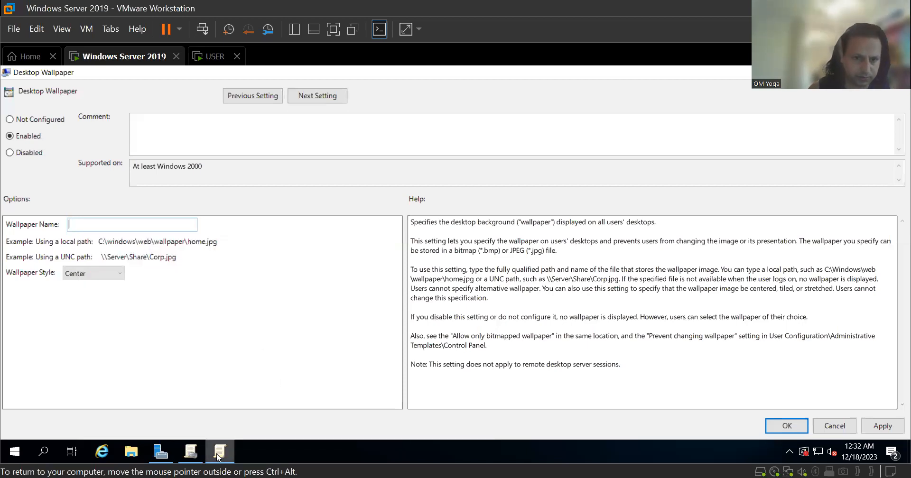
Copy the network path from the C:\walpaper folder's Sharing properties.
{"action": "left_click", "coordinate": [133, 453]}
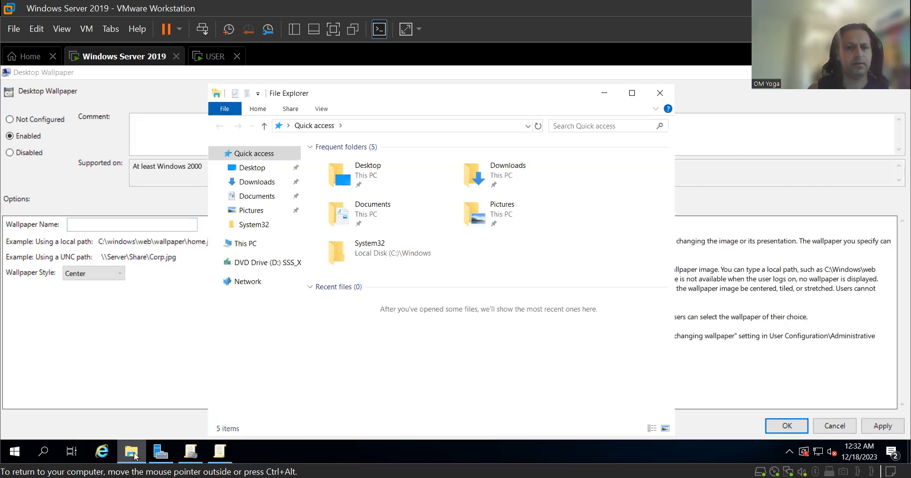
{"action": "left_click", "coordinate": [265, 249]}
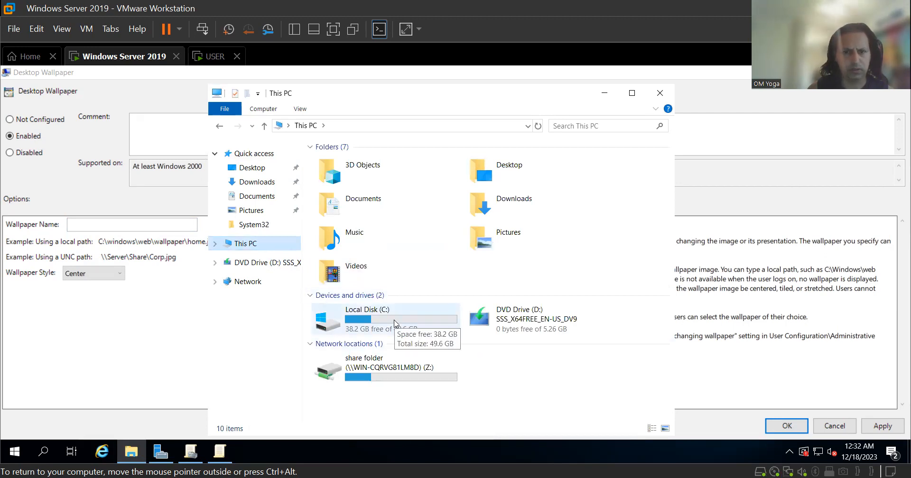
{"action": "double_click", "coordinate": [394, 324]}
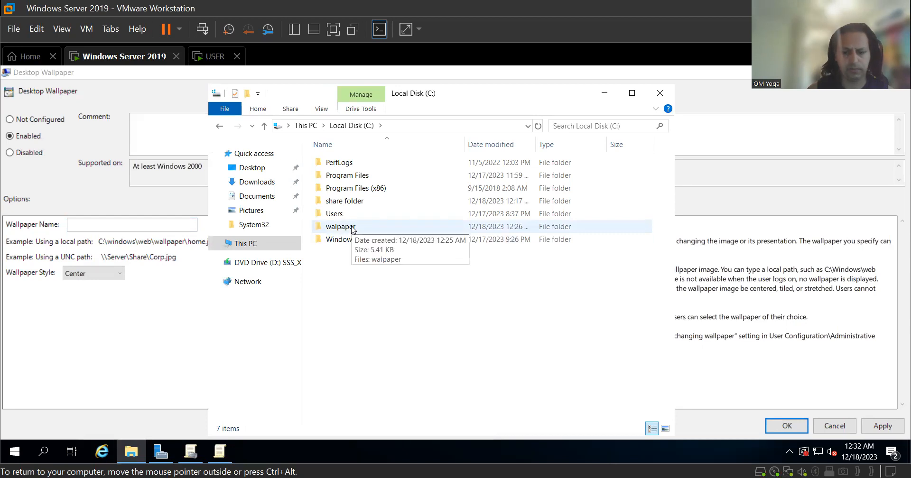
{"action": "right_click", "coordinate": [352, 229]}
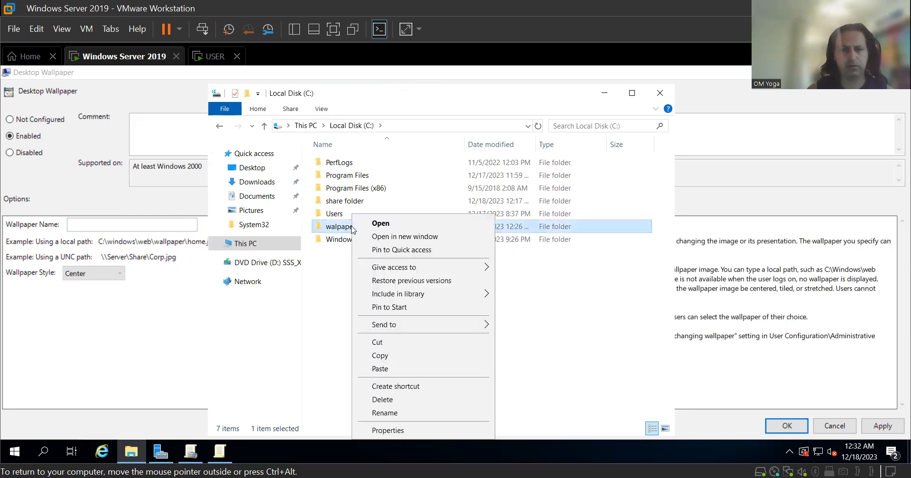
{"action": "left_click", "coordinate": [407, 431]}
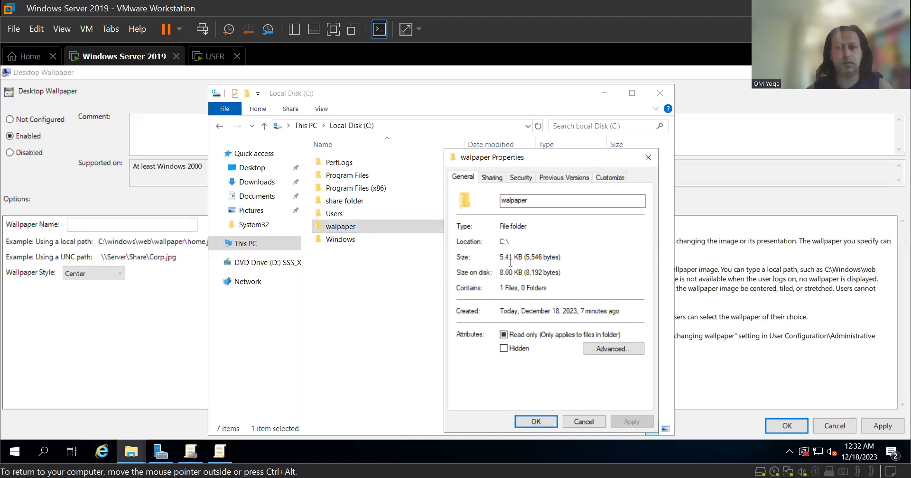
{"action": "left_click", "coordinate": [496, 179]}
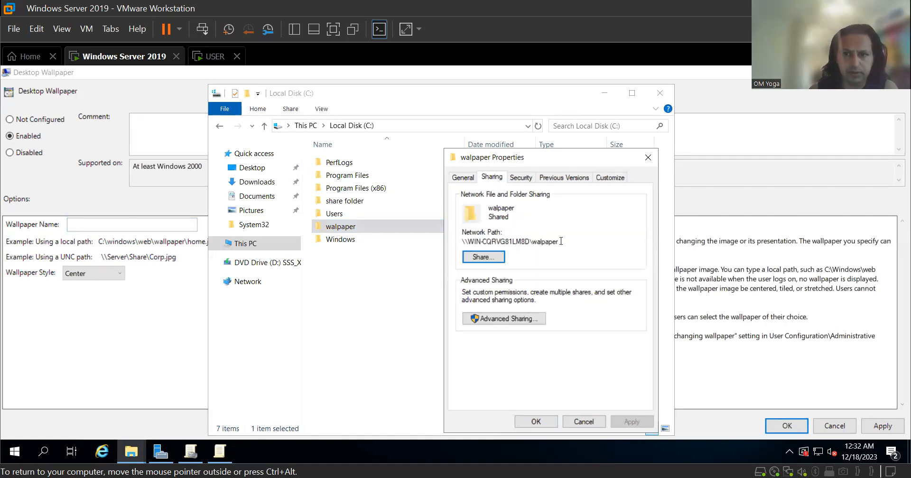
{"action": "left_click_drag", "start_coordinate": [560, 241], "coordinate": [458, 241]}
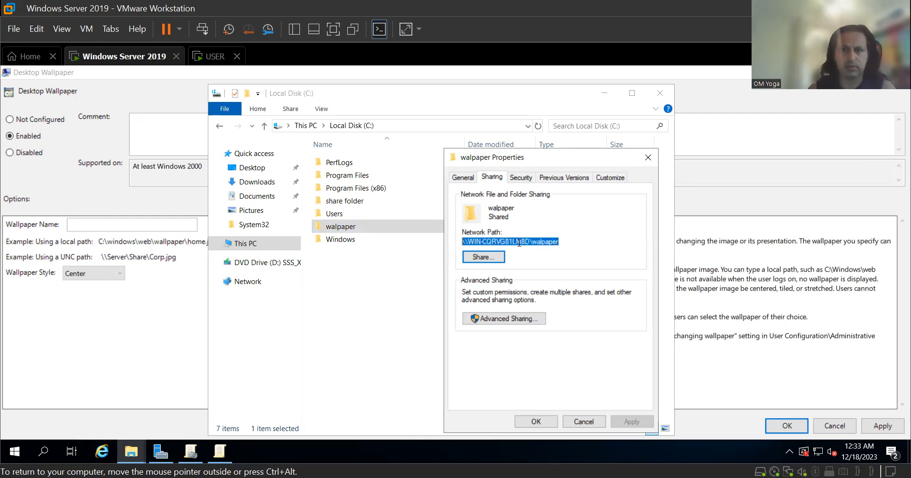
{"action": "right_click", "coordinate": [519, 242]}
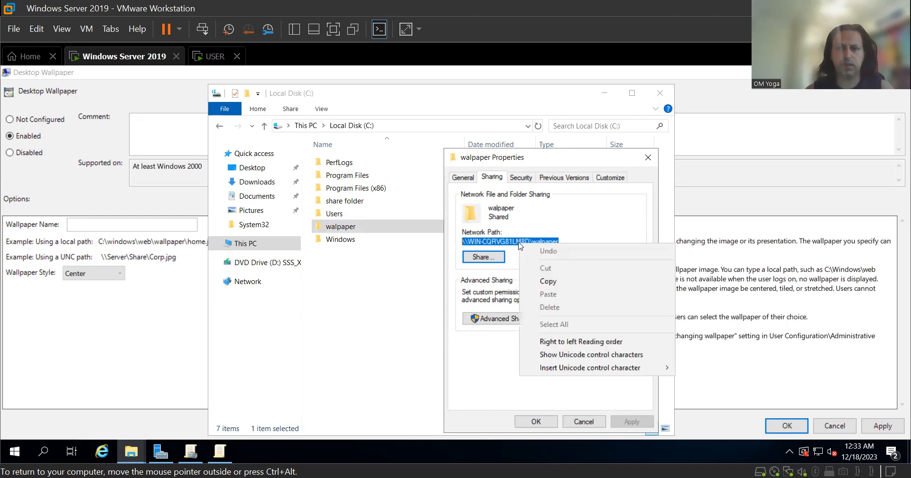
{"action": "left_click", "coordinate": [561, 283]}
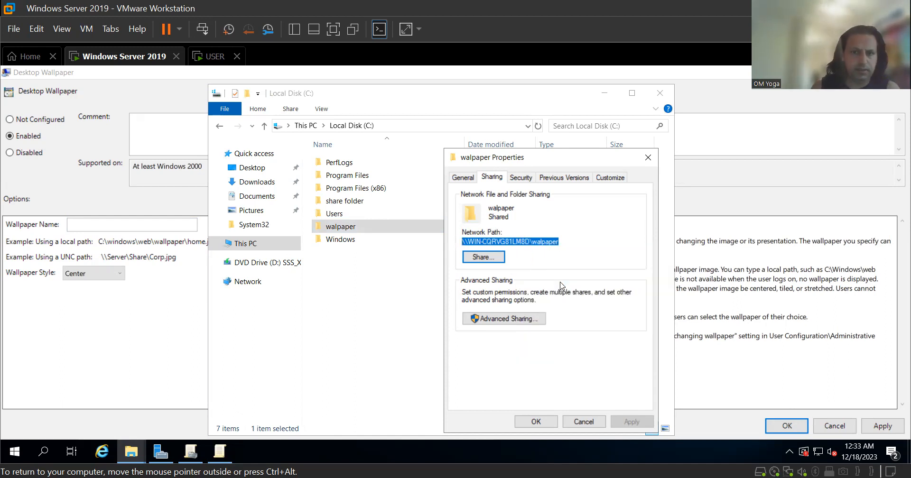
Paste the \\WIN-CQRVG81LM8D\walpaper path into Wallpaper Name, adding a trailing backslash.
{"action": "left_click", "coordinate": [108, 223]}
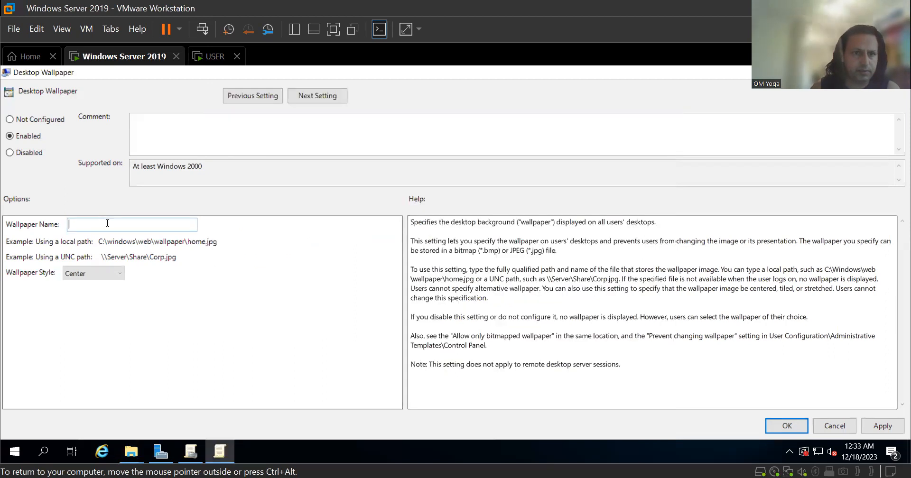
{"action": "right_click", "coordinate": [107, 223]}
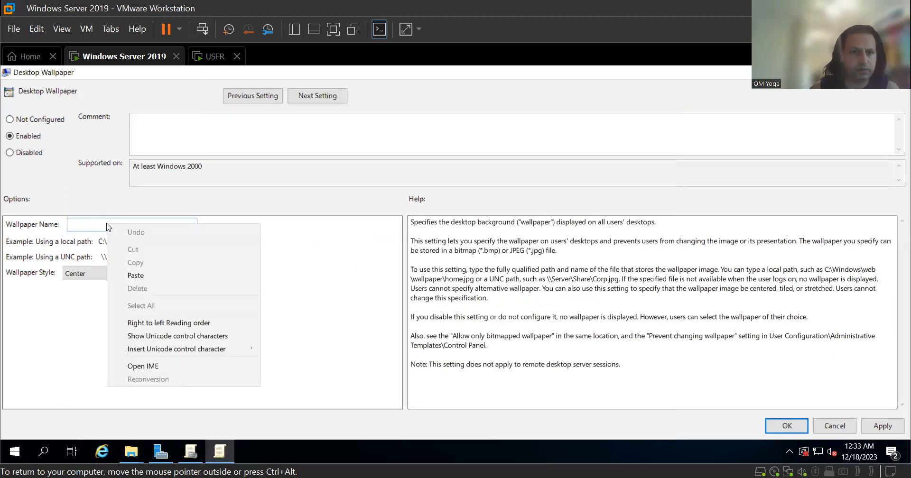
{"action": "left_click", "coordinate": [153, 279]}
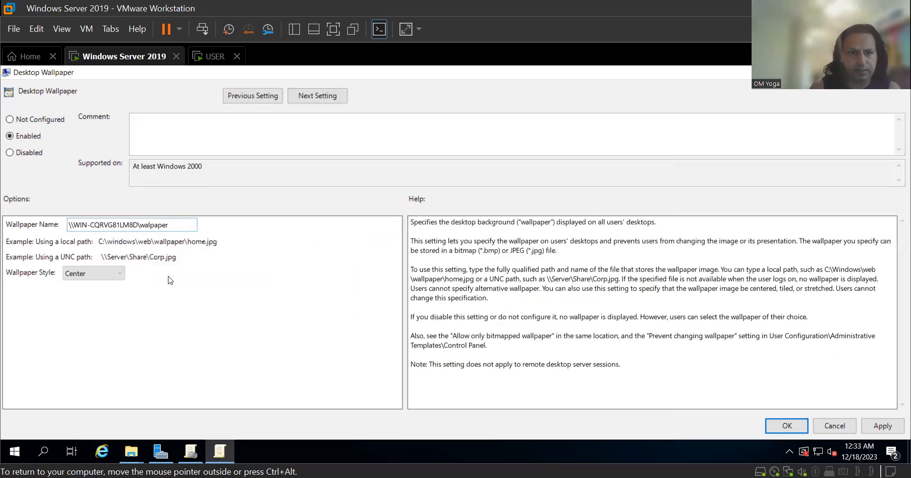
{"action": "type", "text": "\\"}
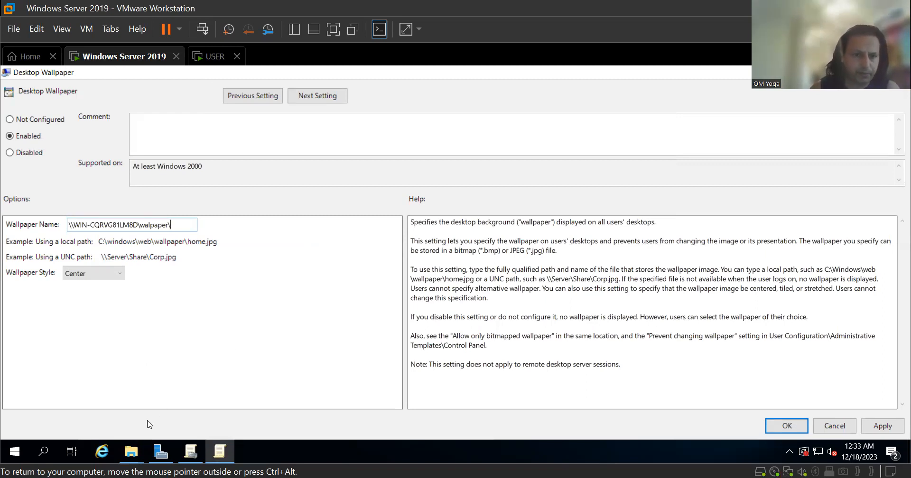
{"action": "left_click", "coordinate": [138, 451]}
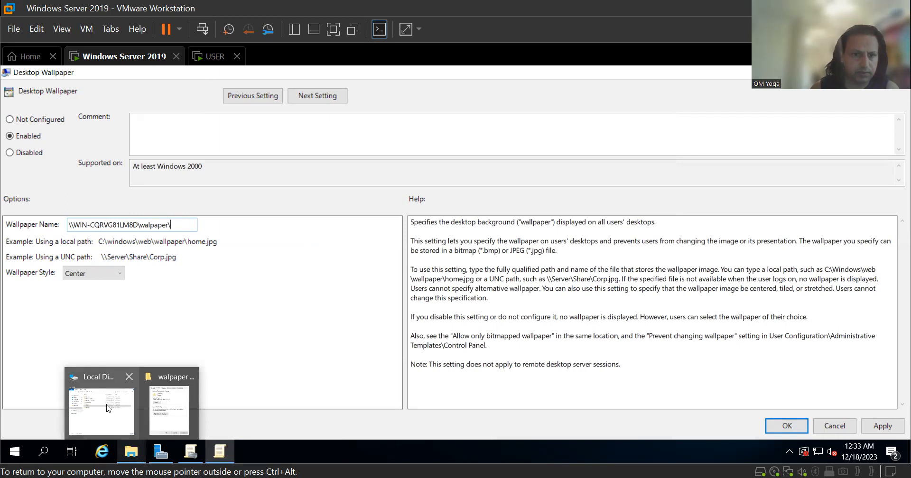
Open the walpaper folder on C: and select its walpaper image file.
{"action": "left_click", "coordinate": [108, 408]}
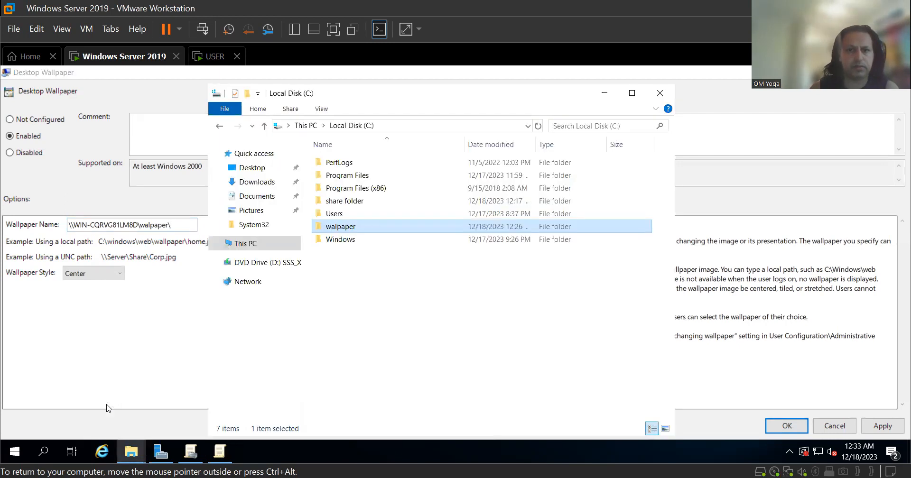
{"action": "double_click", "coordinate": [349, 229]}
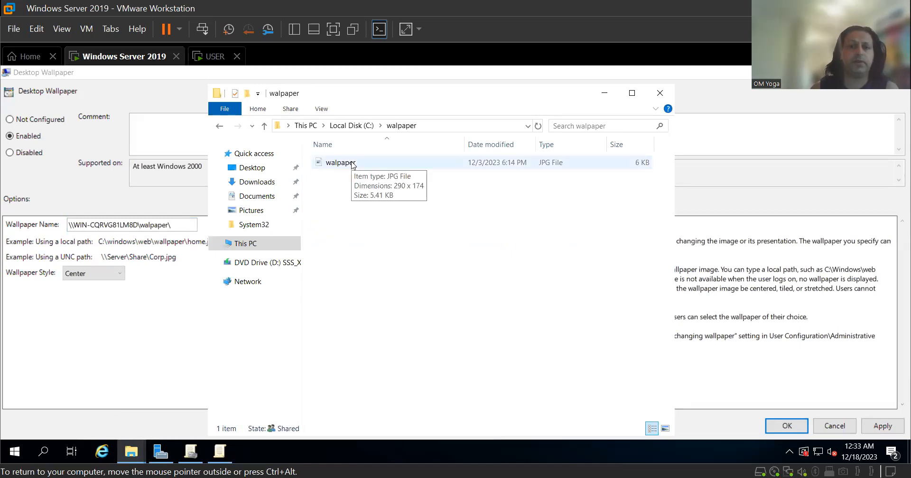
{"action": "left_click", "coordinate": [353, 163]}
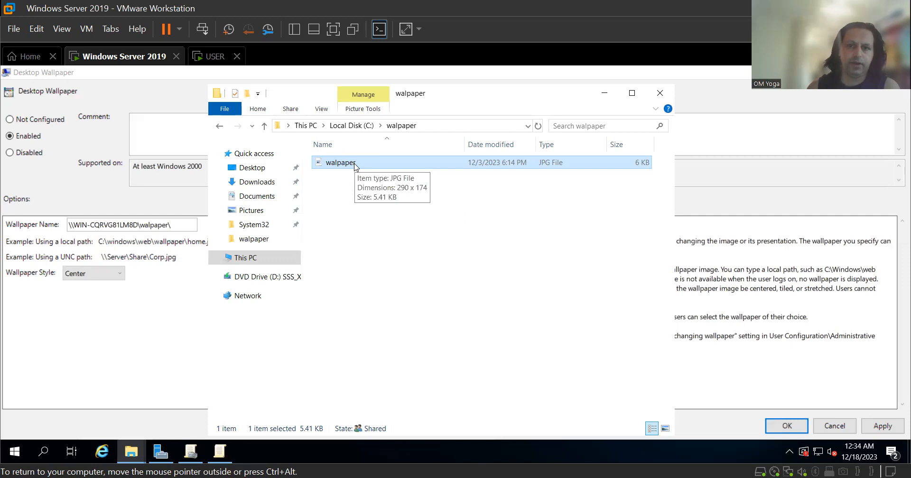
{"action": "left_click", "coordinate": [340, 163]}
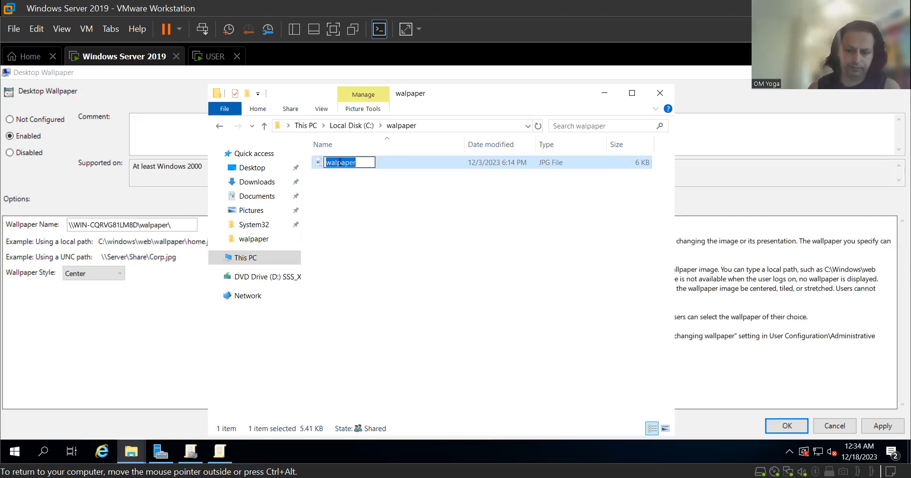
{"action": "right_click", "coordinate": [339, 163]}
{"action": "left_click", "coordinate": [332, 201]}
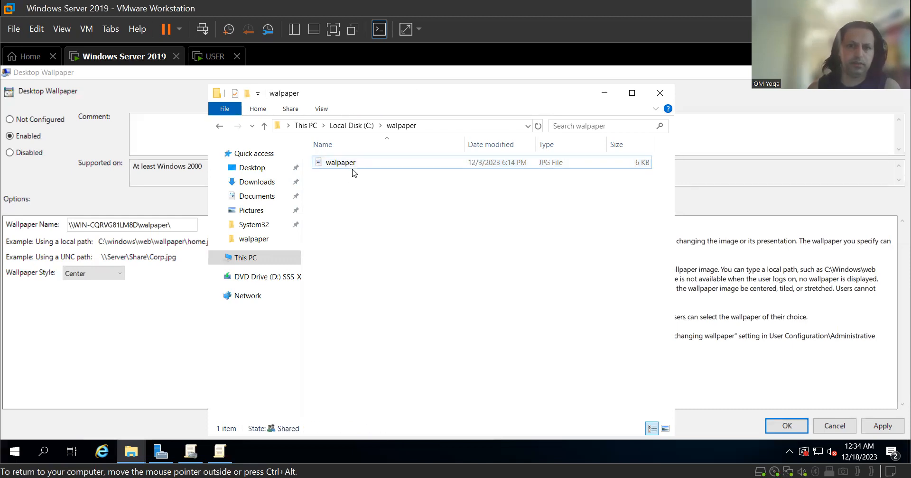
Check the walpaper image's properties to confirm it is a JPG, then close the folder.
{"action": "right_click", "coordinate": [353, 164]}
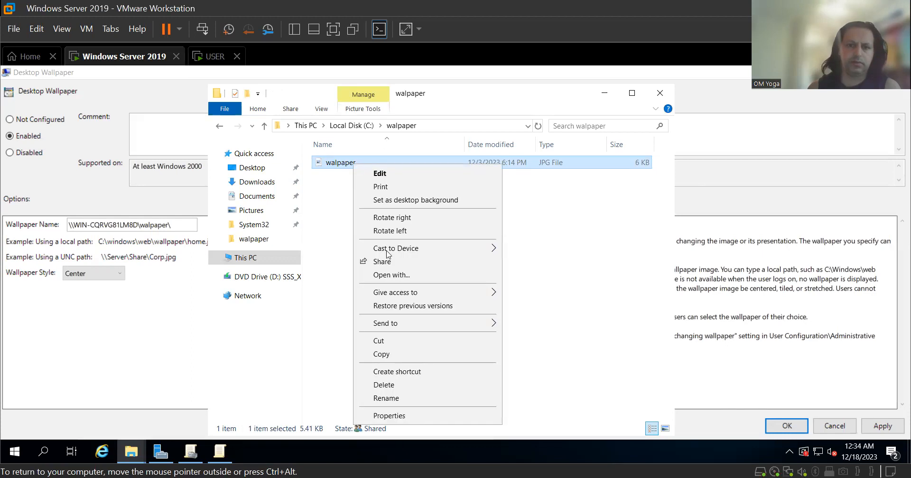
{"action": "left_click", "coordinate": [437, 417]}
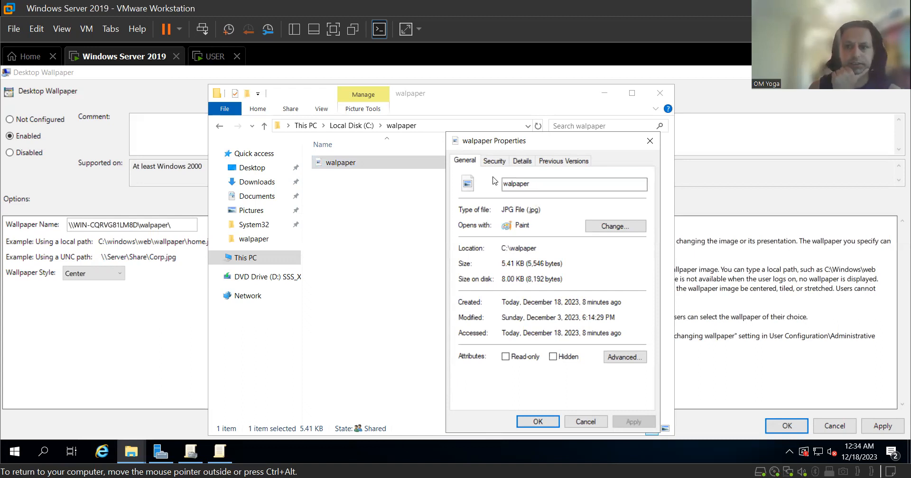
{"action": "left_click", "coordinate": [588, 423]}
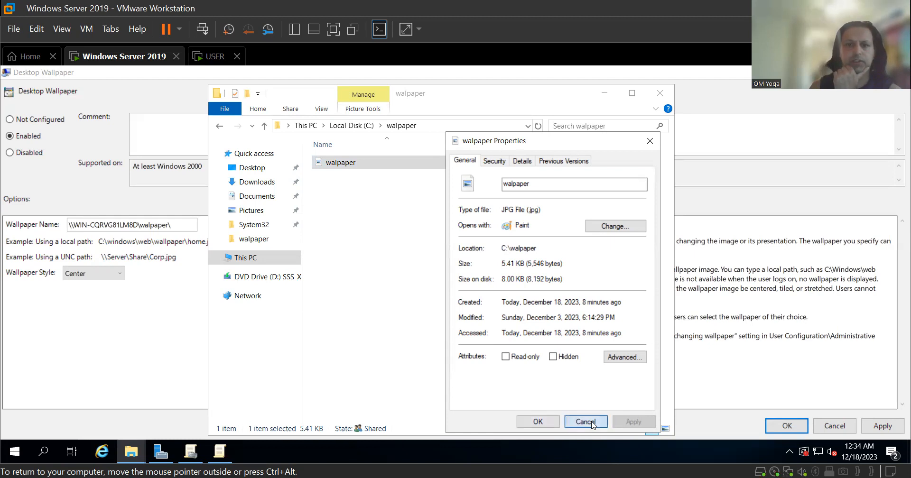
{"action": "left_click", "coordinate": [660, 93]}
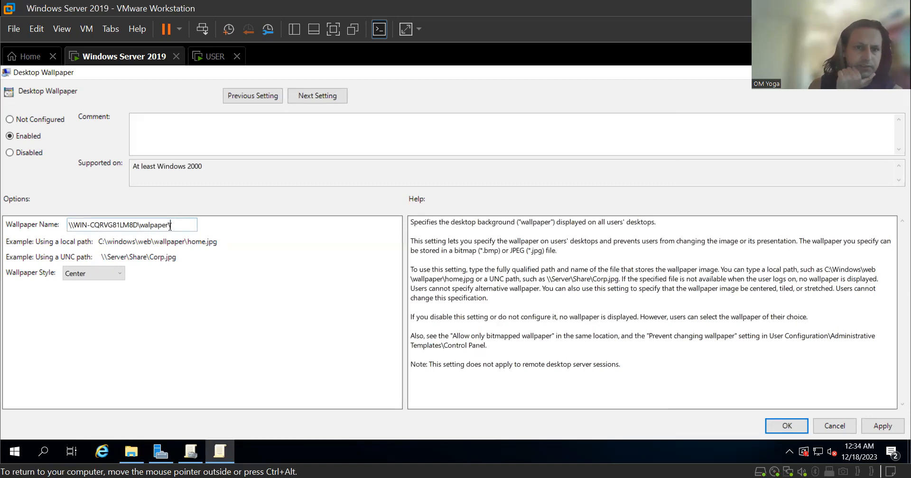
Append walpaper.jpg to the Wallpaper Name path, choose Fill style, and apply the policy.
{"action": "type", "text": "\\"}
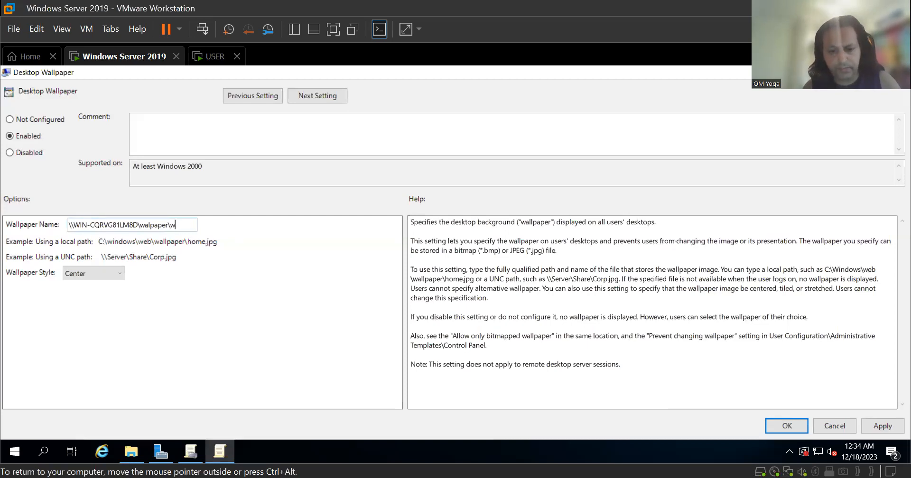
{"action": "type", "text": "walpaper"}
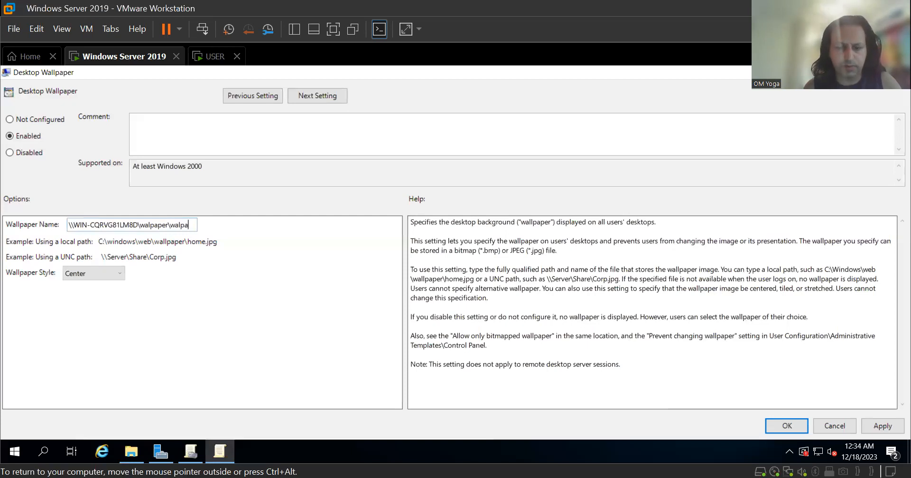
{"action": "type", "text": ".jpg"}
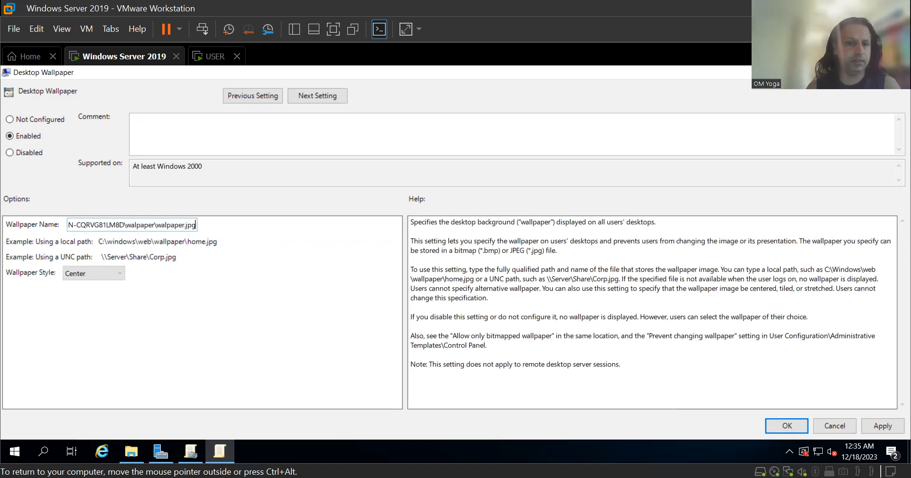
{"action": "left_click", "coordinate": [120, 275]}
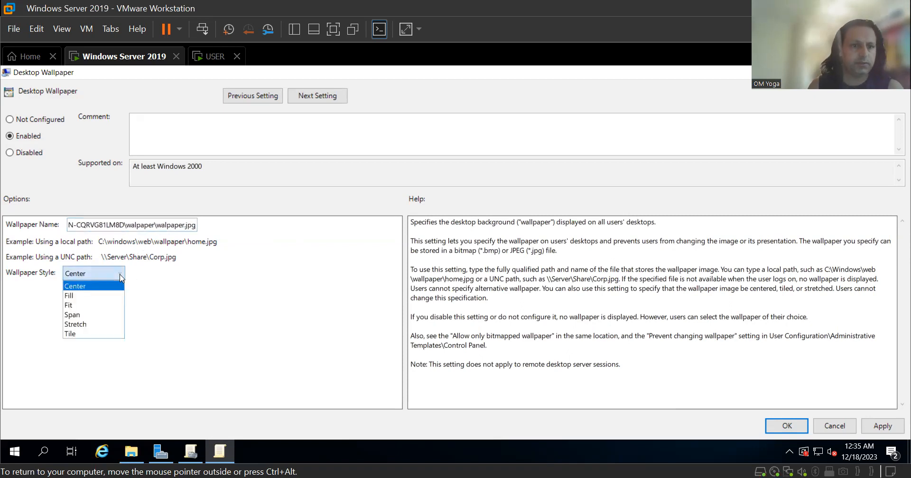
{"action": "left_click", "coordinate": [92, 296]}
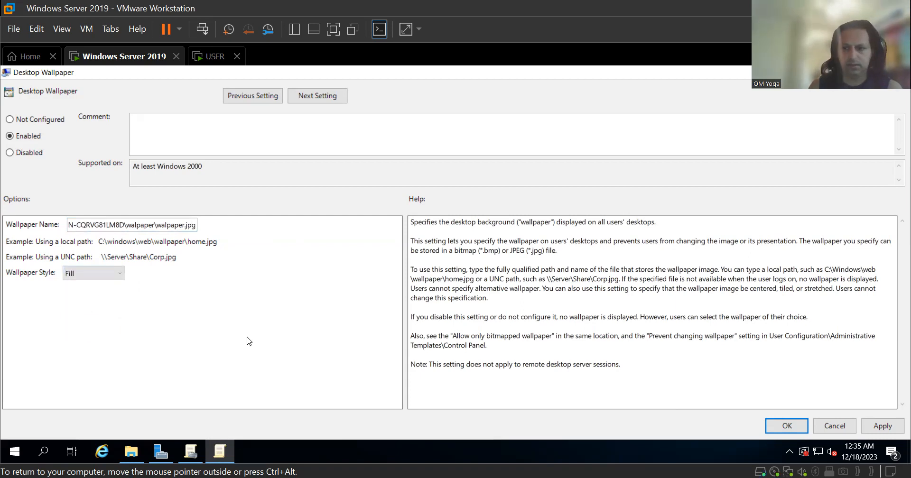
{"action": "left_click", "coordinate": [884, 426]}
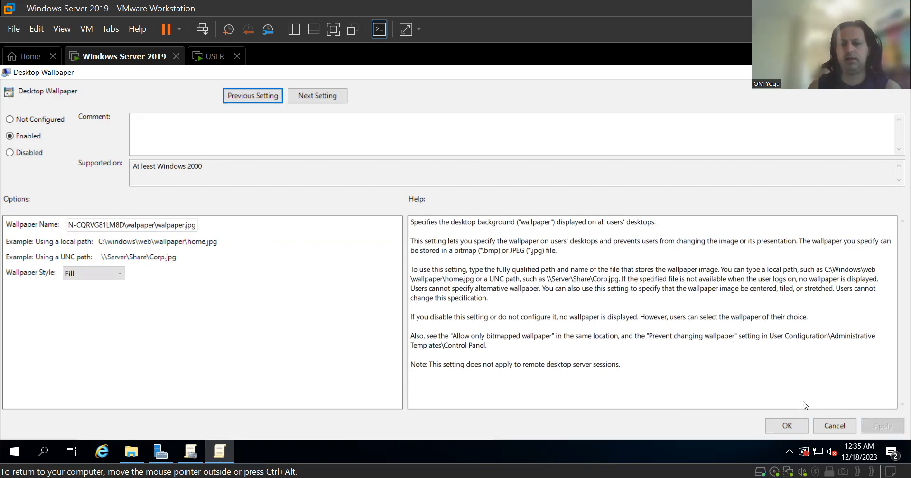
{"action": "left_click", "coordinate": [793, 428]}
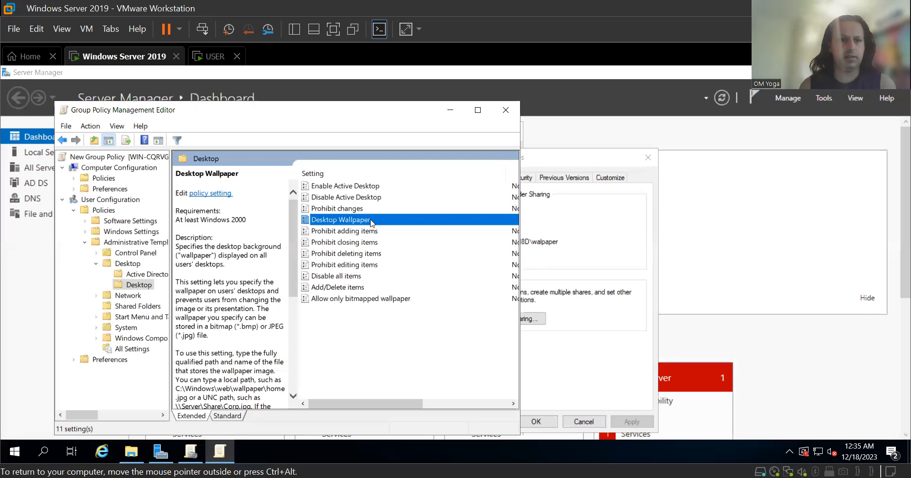
Close the Group Policy windows and folder properties, then switch to the USER machine.
{"action": "left_click", "coordinate": [504, 109]}
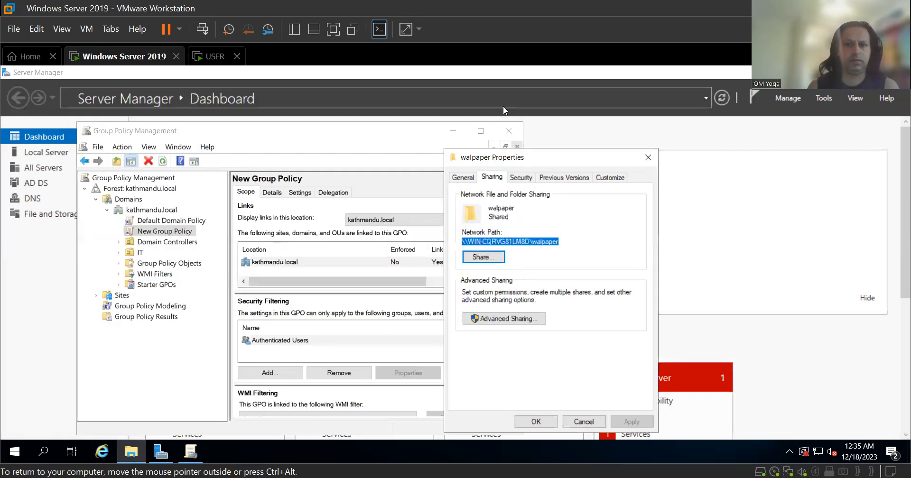
{"action": "left_click", "coordinate": [646, 158]}
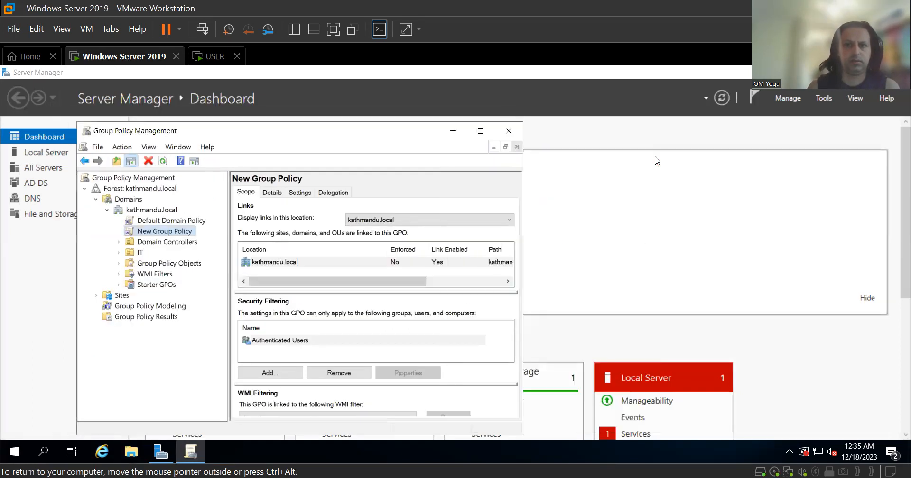
{"action": "left_click", "coordinate": [509, 134]}
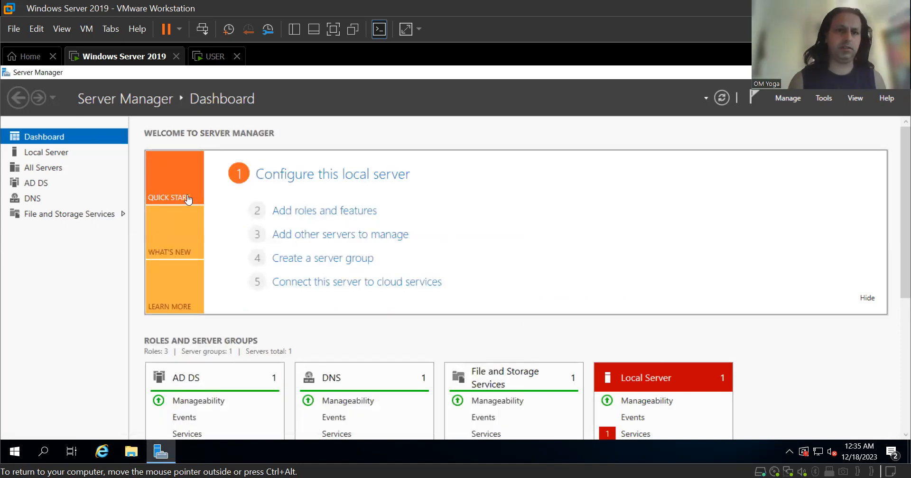
{"action": "left_click", "coordinate": [215, 56]}
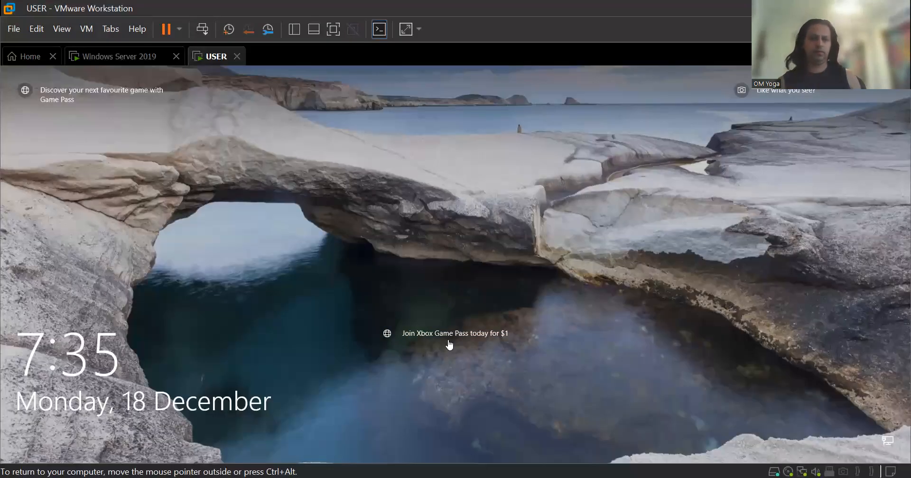
Dismiss the USER machine's lock screen and enter the account PIN.
{"action": "left_click", "coordinate": [420, 269]}
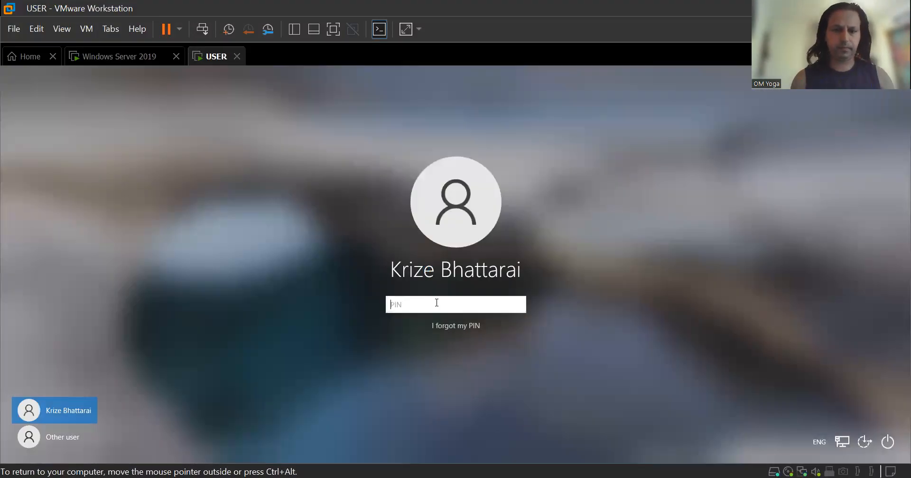
{"action": "type", "text": "•••"}
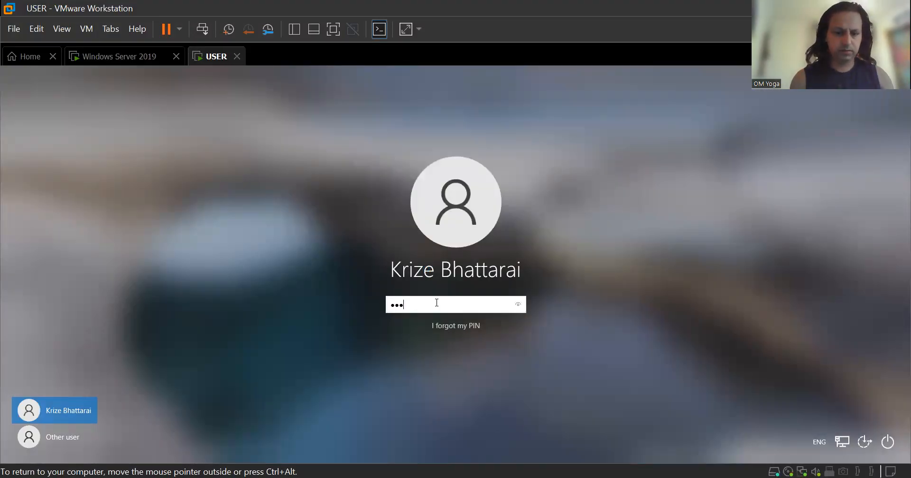
{"action": "type", "text": "•"}
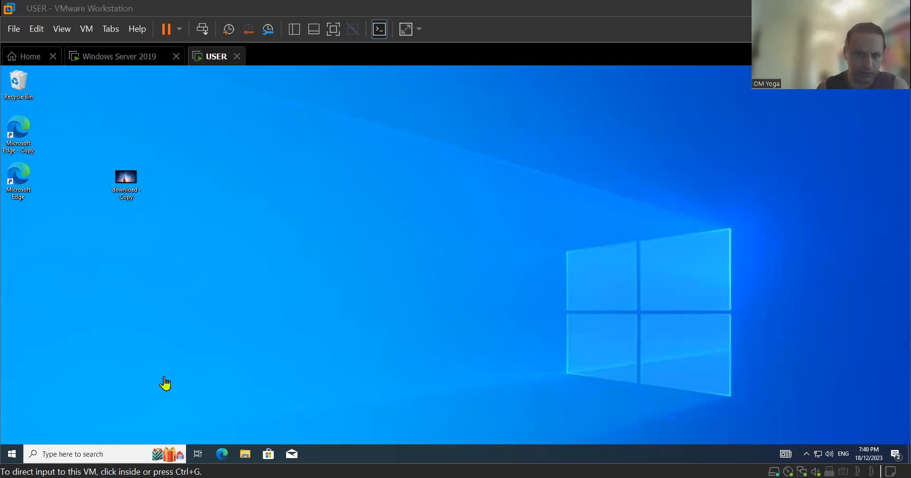
Switch user from the USER VM's Start menu and choose Other user for KATHMANDU sign-in.
{"action": "left_click", "coordinate": [14, 458]}
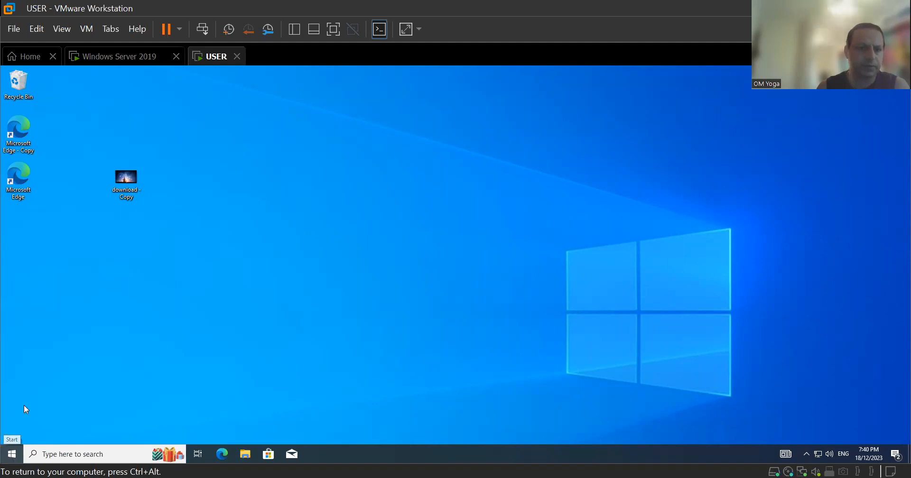
{"action": "left_click", "coordinate": [14, 456]}
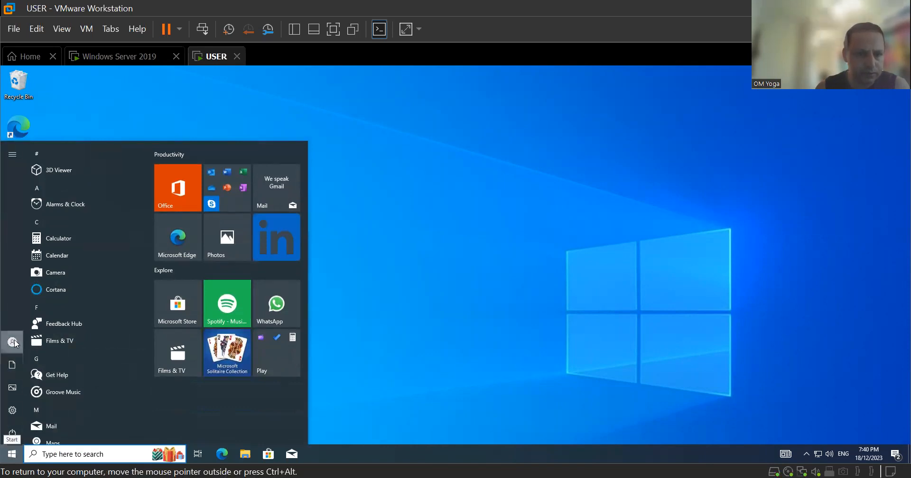
{"action": "mouse_move", "coordinate": [15, 342]}
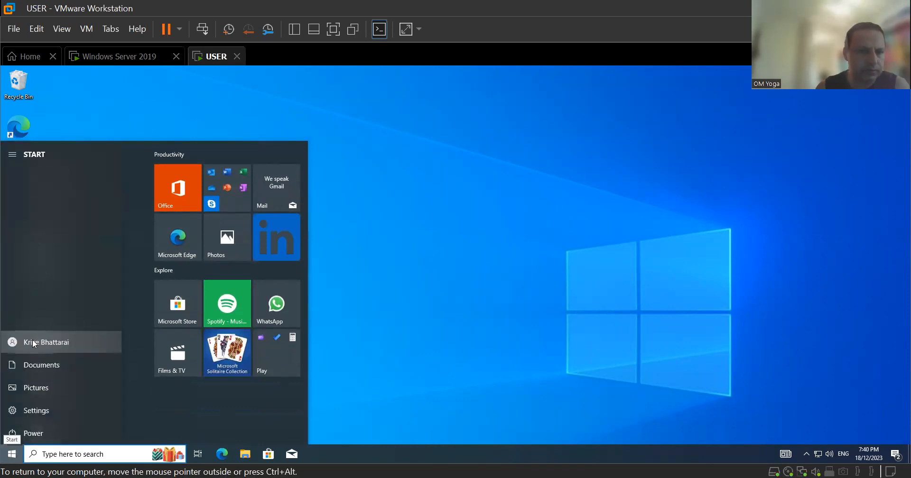
{"action": "left_click", "coordinate": [31, 340]}
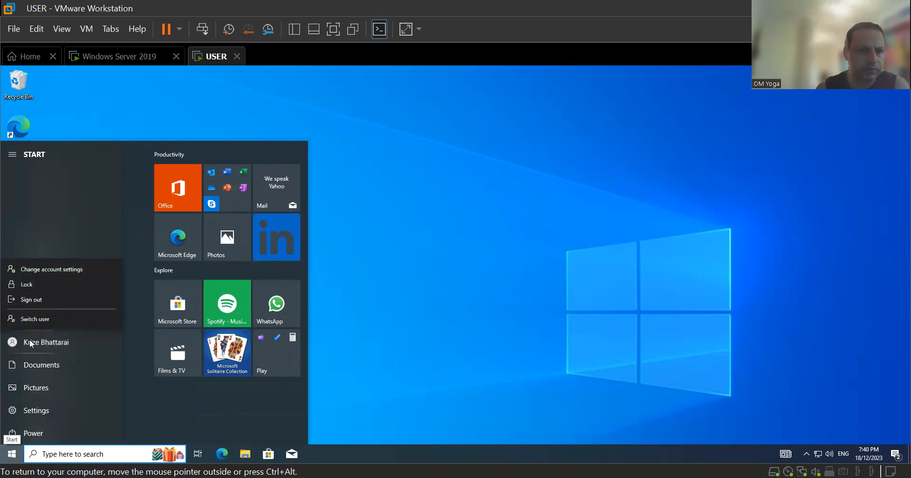
{"action": "left_click", "coordinate": [46, 317]}
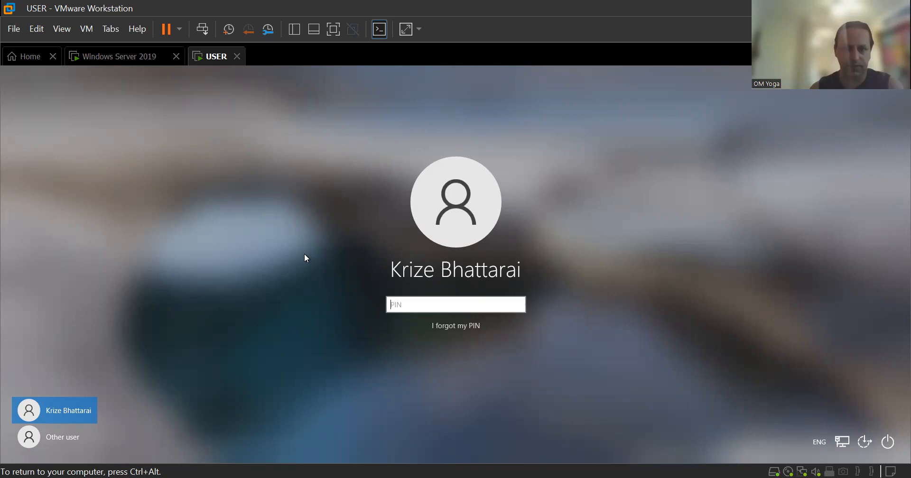
{"action": "left_click", "coordinate": [72, 443]}
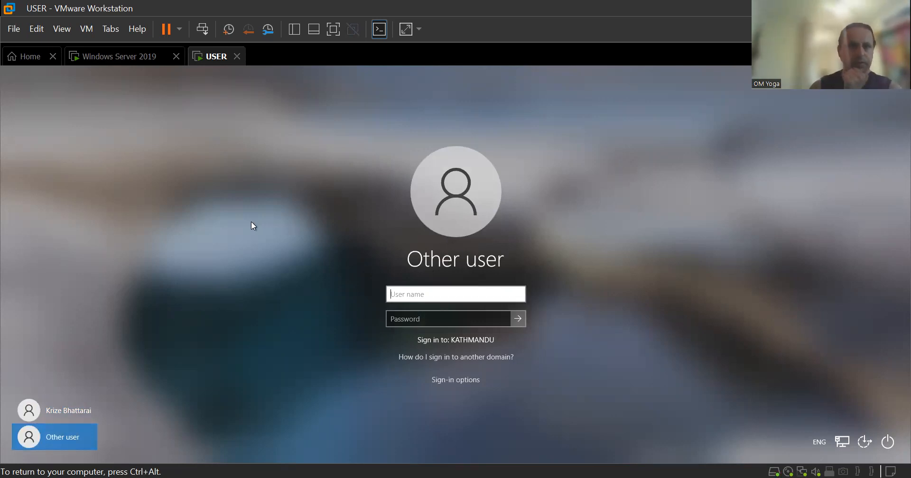
On the Windows Server 2019 VM, search the Start menu for 'active'.
{"action": "left_click", "coordinate": [136, 61]}
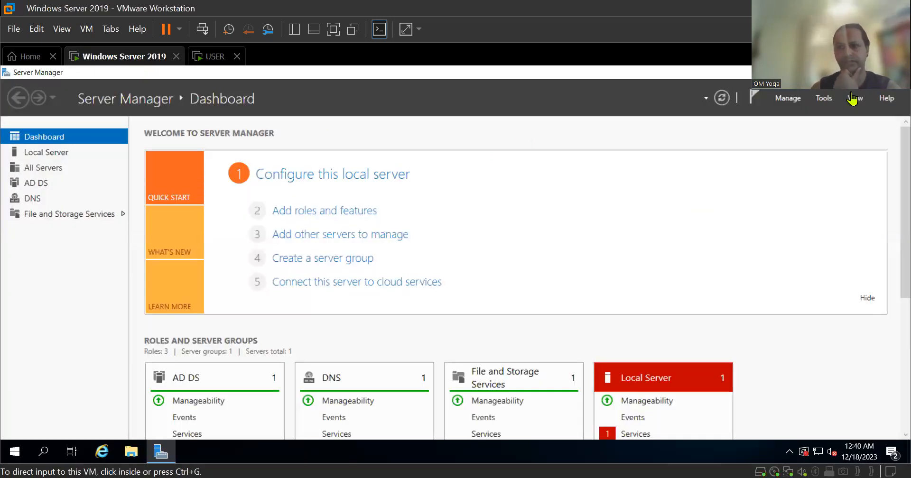
{"action": "left_click", "coordinate": [824, 101]}
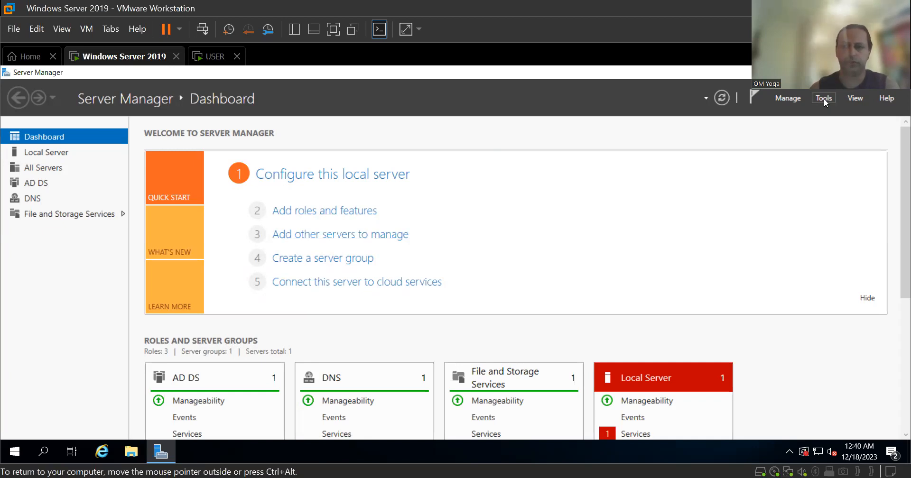
{"action": "left_click", "coordinate": [824, 99]}
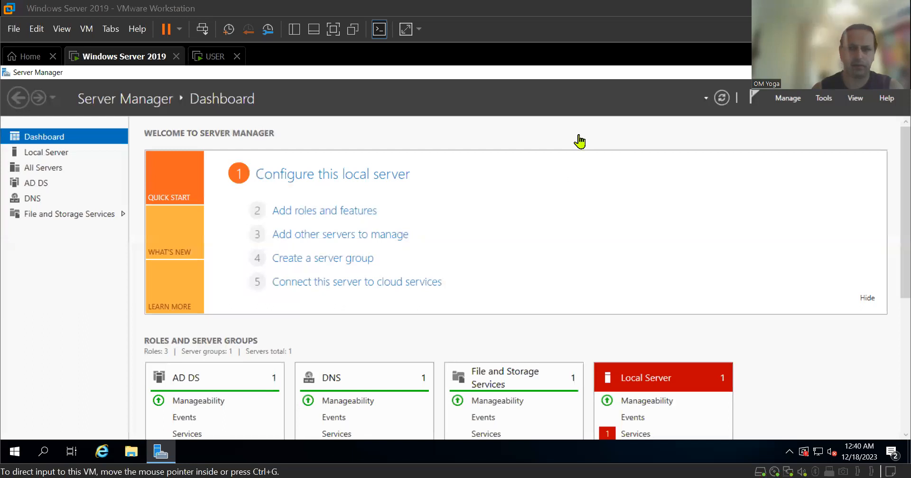
{"action": "left_click", "coordinate": [825, 101]}
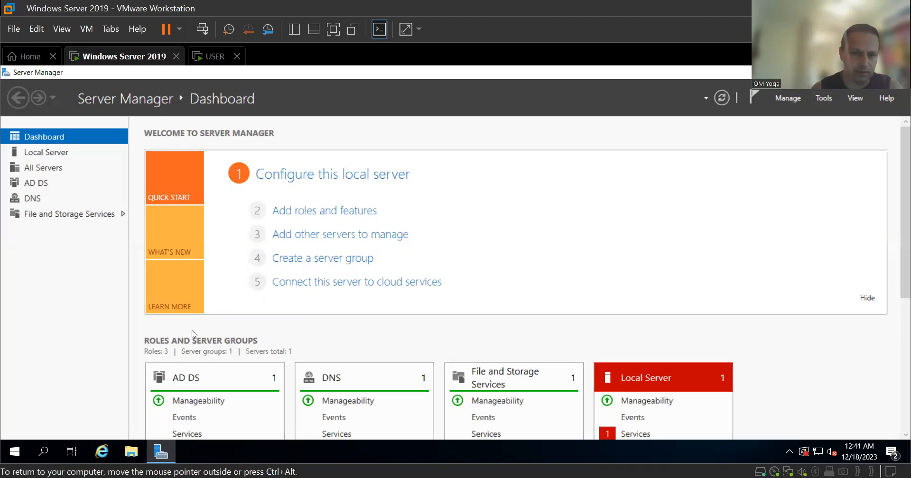
{"action": "left_click", "coordinate": [45, 453]}
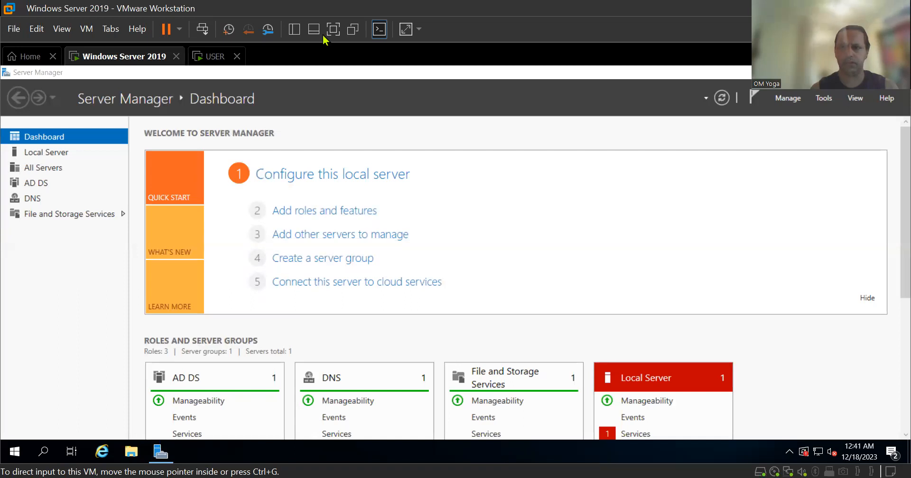
{"action": "key", "text": "super"}
{"action": "type", "text": "active"}
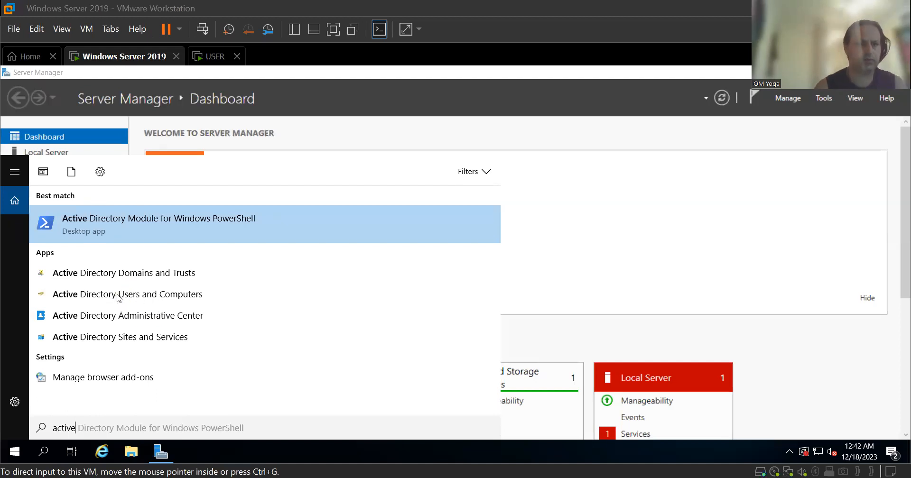
In Active Directory Users and Computers, check the IT user's logon name on the Account tab.
{"action": "left_click", "coordinate": [146, 296]}
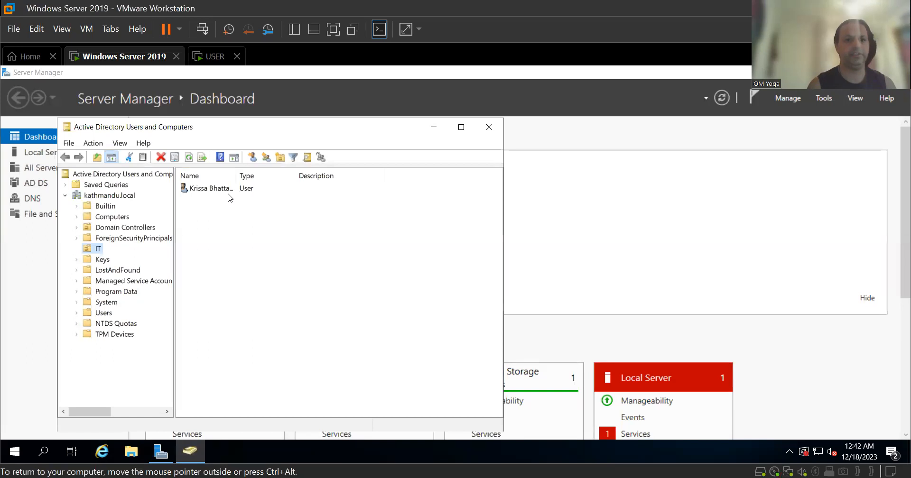
{"action": "double_click", "coordinate": [211, 189]}
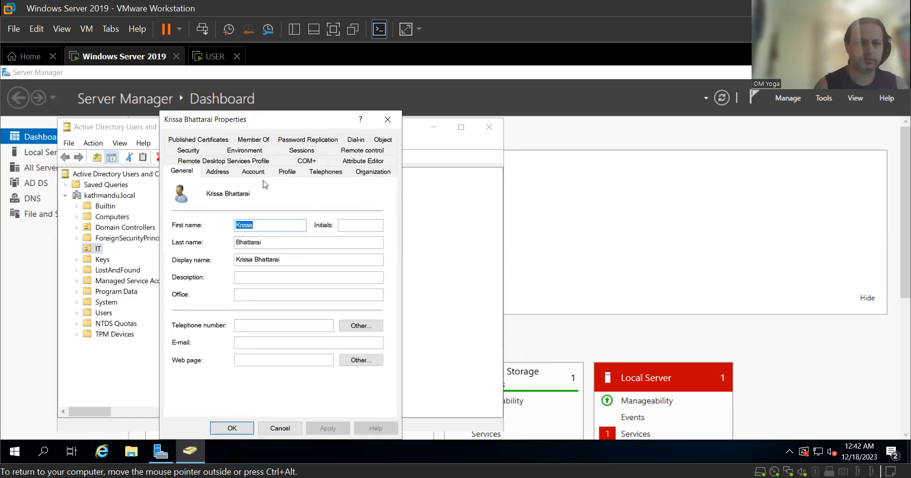
{"action": "left_click", "coordinate": [226, 173]}
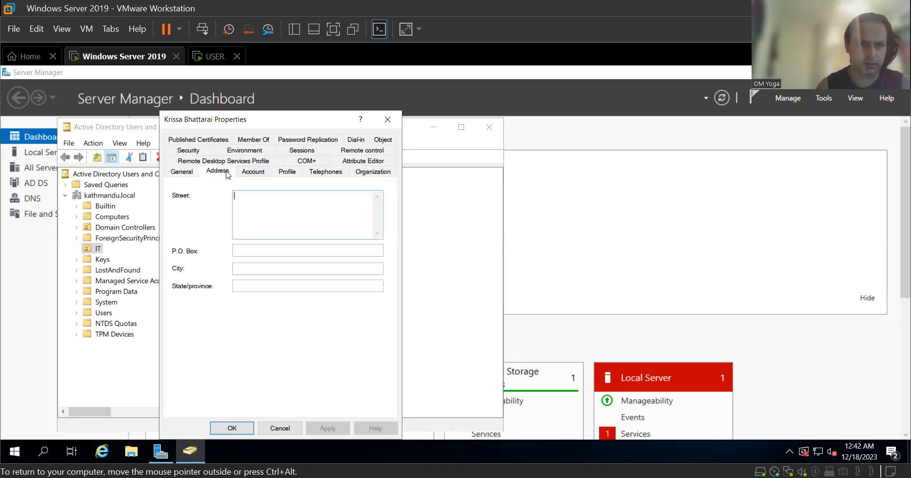
{"action": "left_click", "coordinate": [254, 173]}
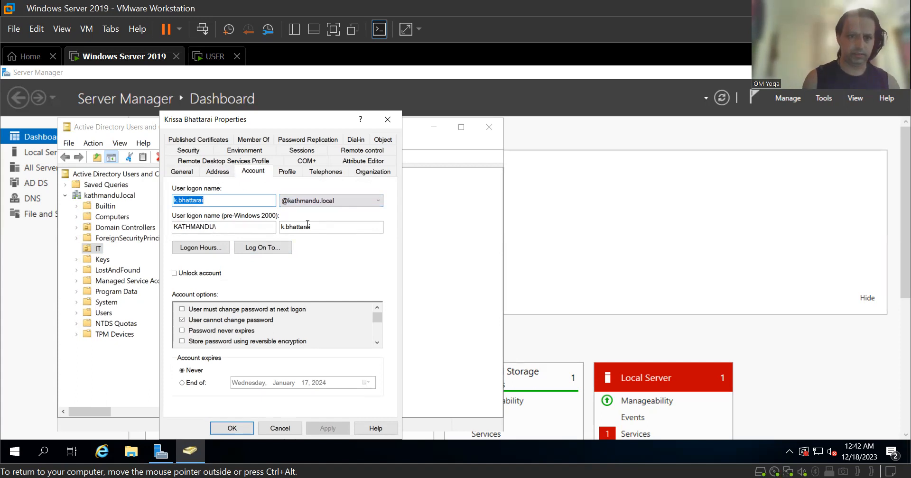
{"action": "left_click", "coordinate": [292, 431]}
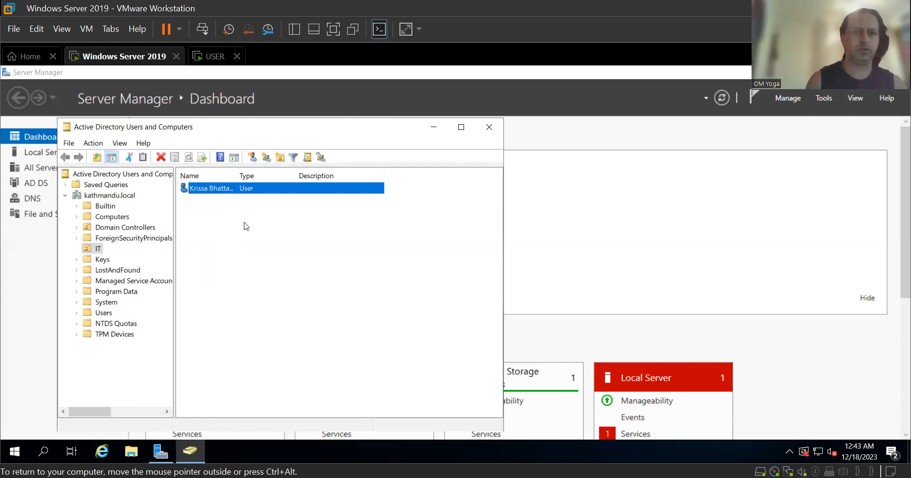
{"action": "left_click", "coordinate": [214, 56]}
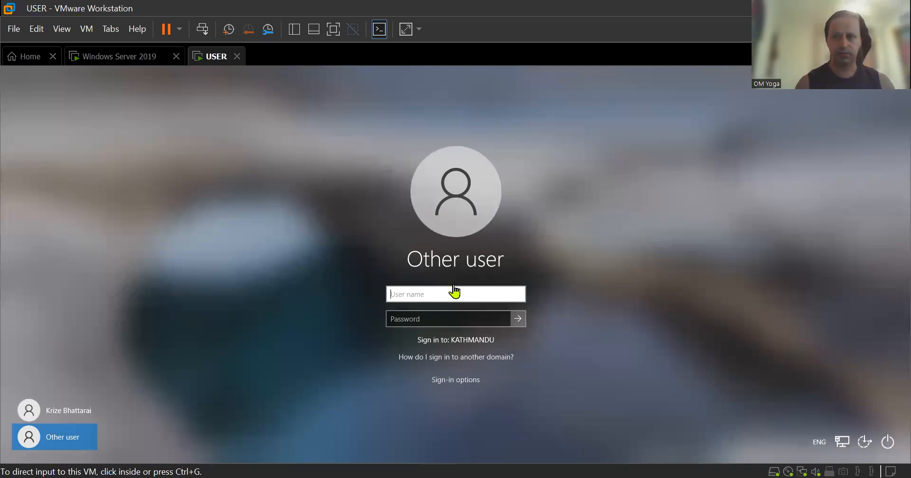
Sign in on the Other user screen with the domain user's name and password.
{"action": "left_click", "coordinate": [417, 296]}
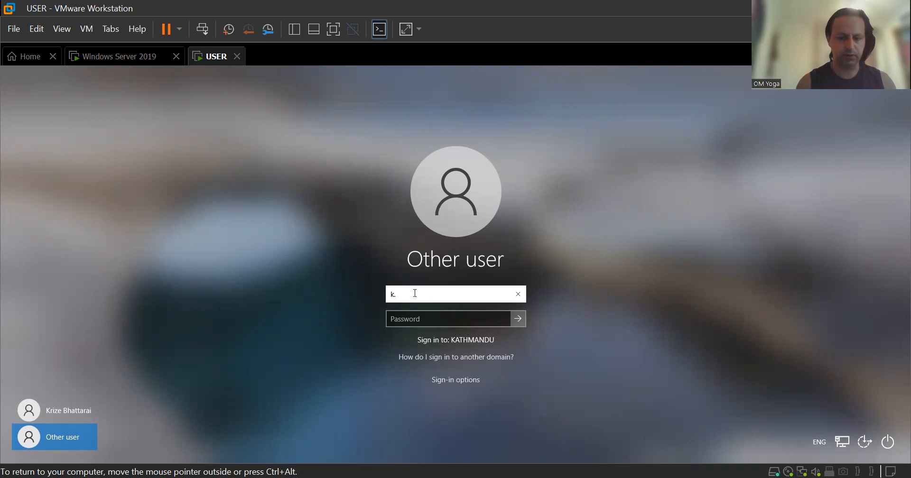
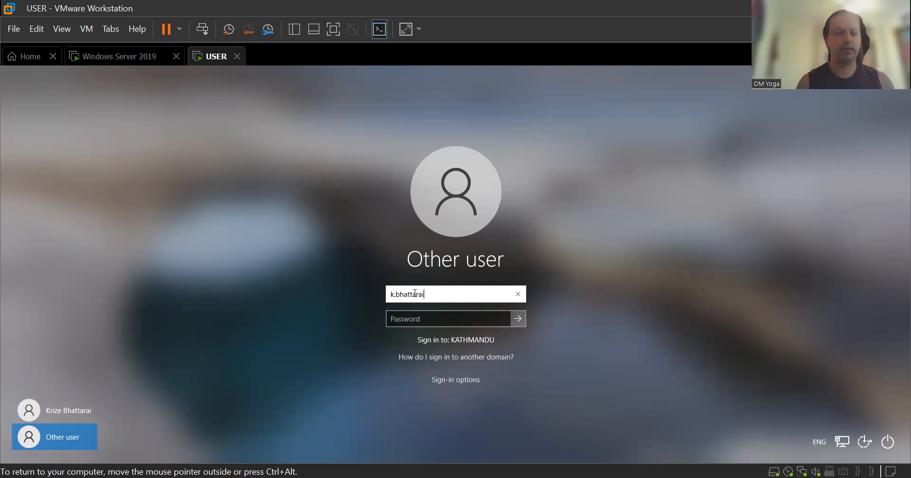
{"action": "key", "text": "Tab"}
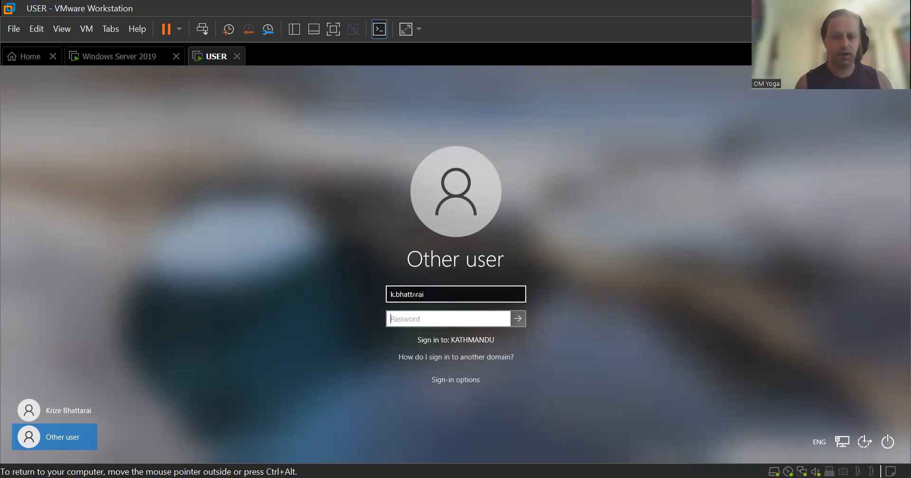
{"action": "type", "text": "***"}
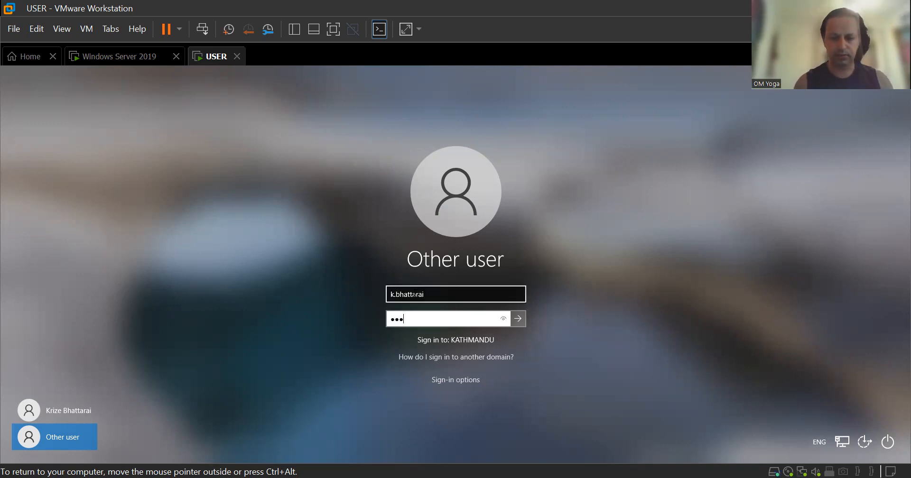
{"action": "type", "text": "**"}
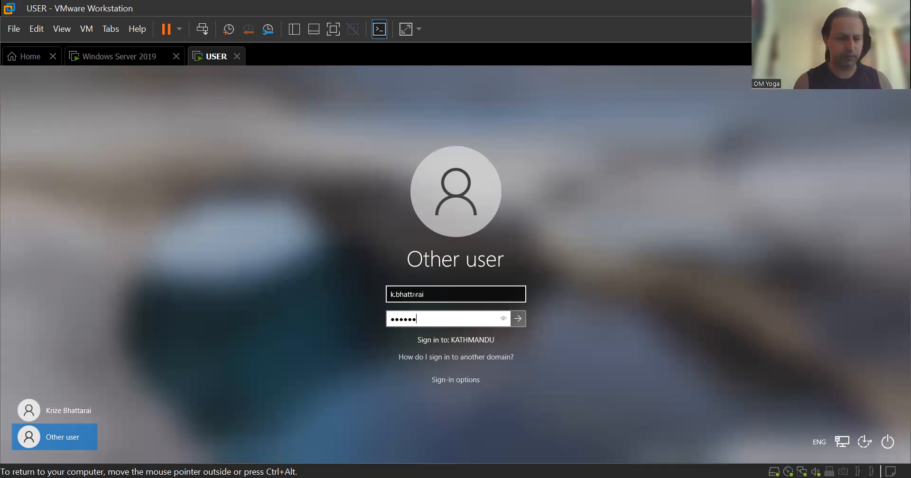
{"action": "type", "text": "****"}
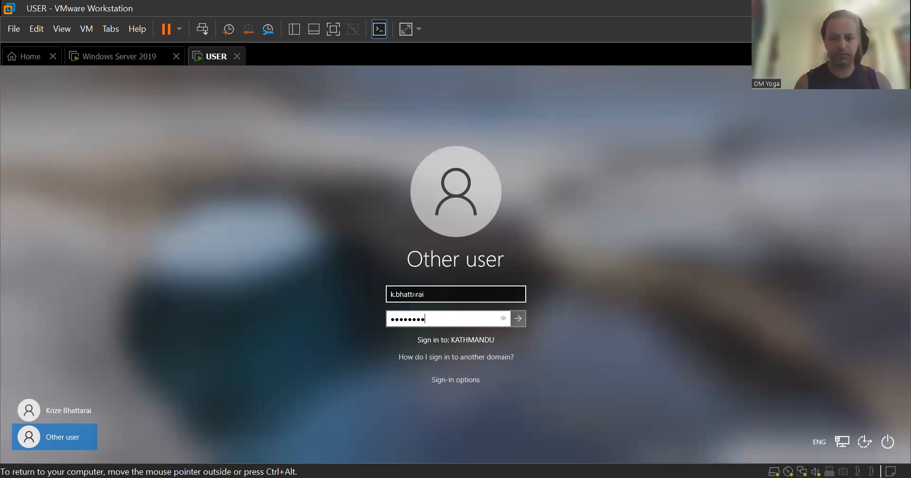
{"action": "type", "text": "*"}
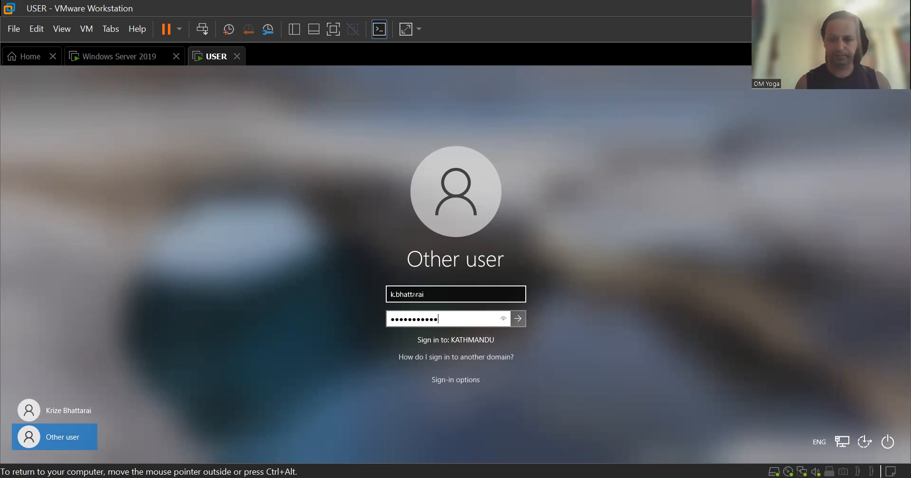
{"action": "key", "text": "Return"}
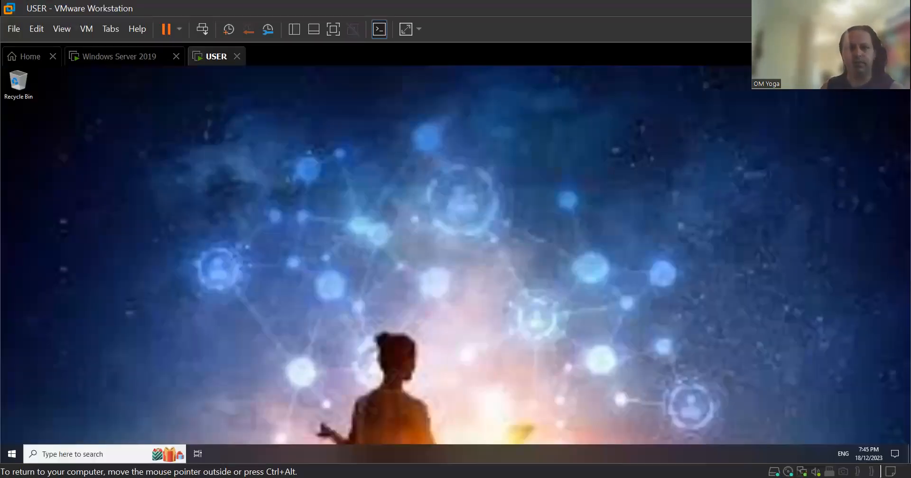
Return to the Windows Server 2019 VM, where Active Directory Users and Computers shows the IT unit's user.
{"action": "key", "text": "ctrl+alt"}
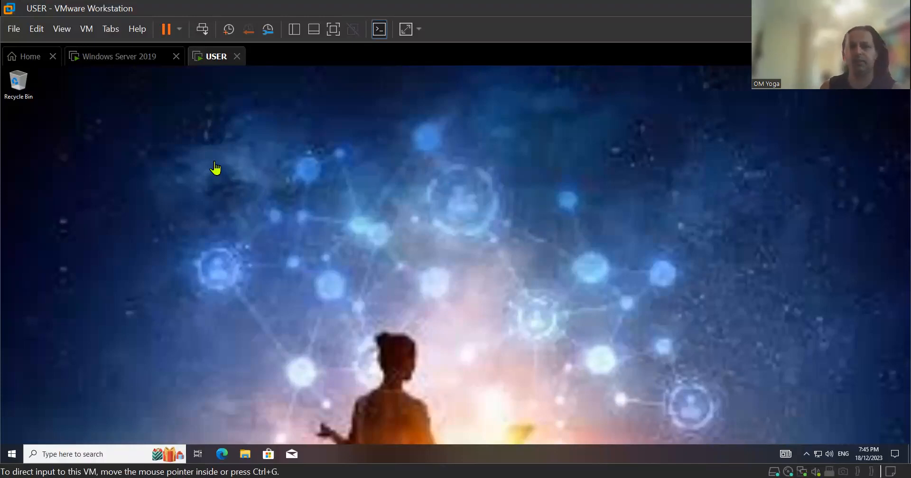
{"action": "left_click", "coordinate": [620, 214]}
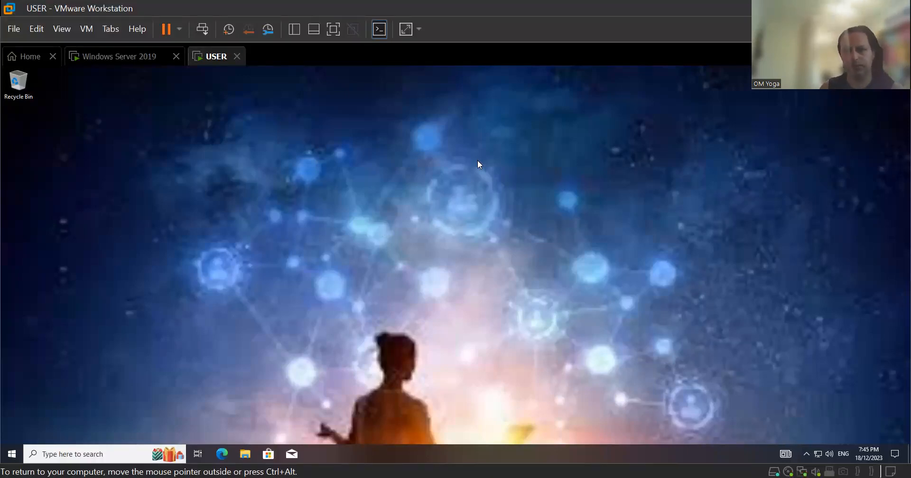
{"action": "left_click", "coordinate": [142, 61]}
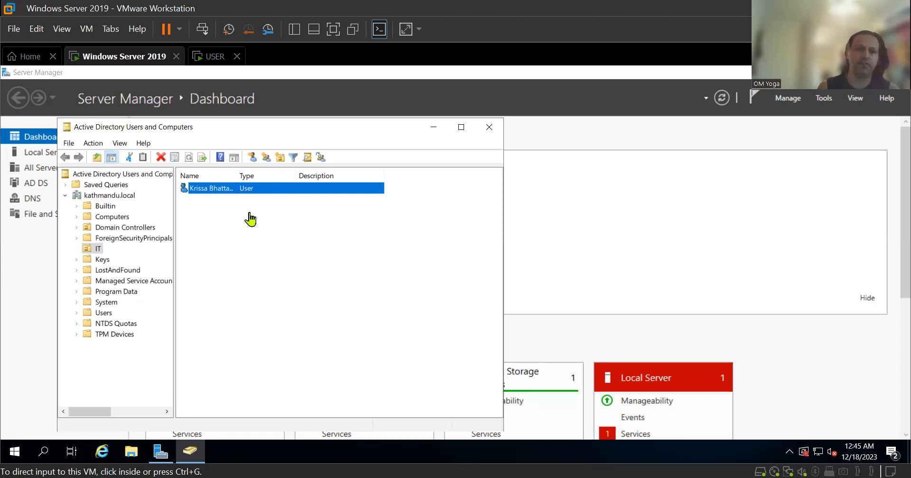
{"action": "left_click", "coordinate": [223, 59]}
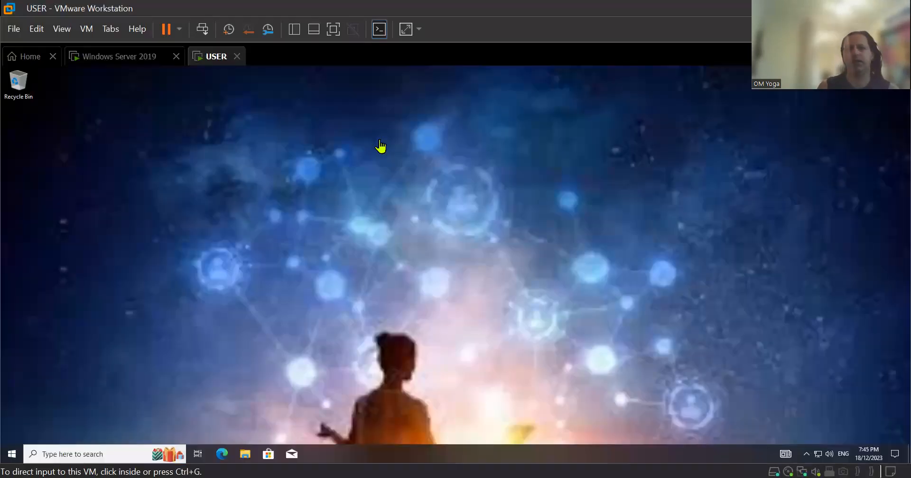
{"action": "left_click", "coordinate": [137, 63]}
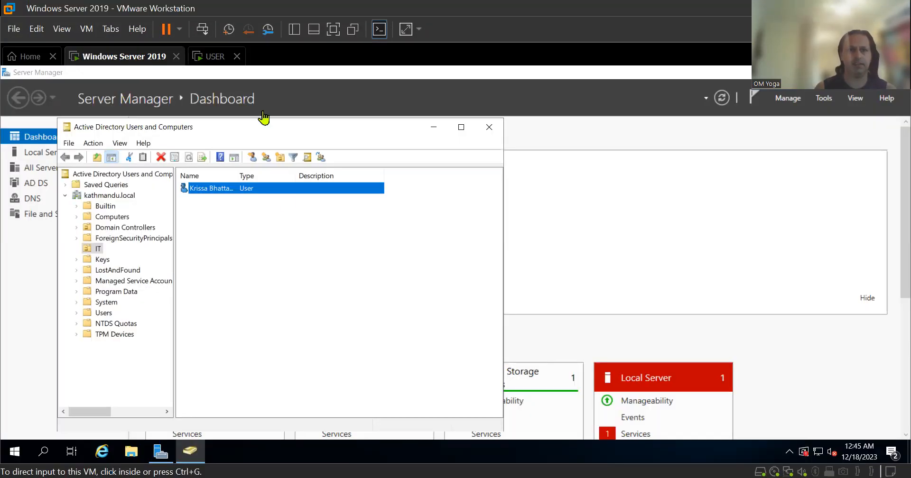